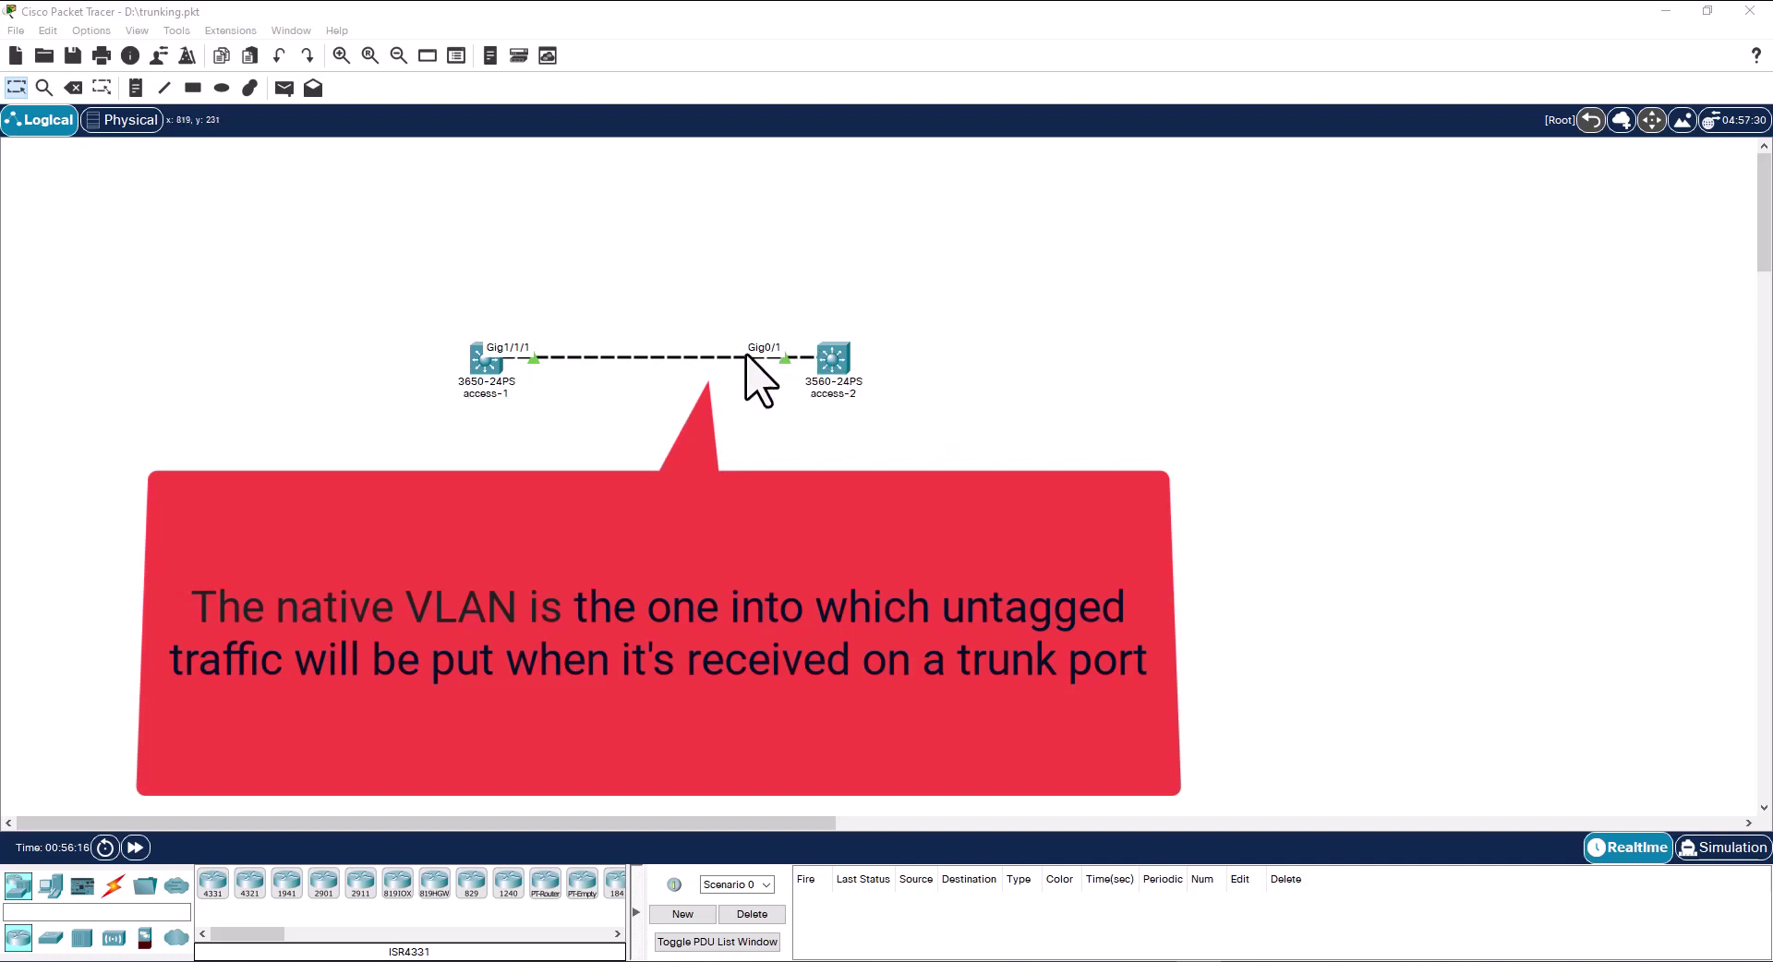
Review access-1's console output, highlighting the Staff and Students VLAN rows
{"action": "left_click", "coordinate": [493, 369]}
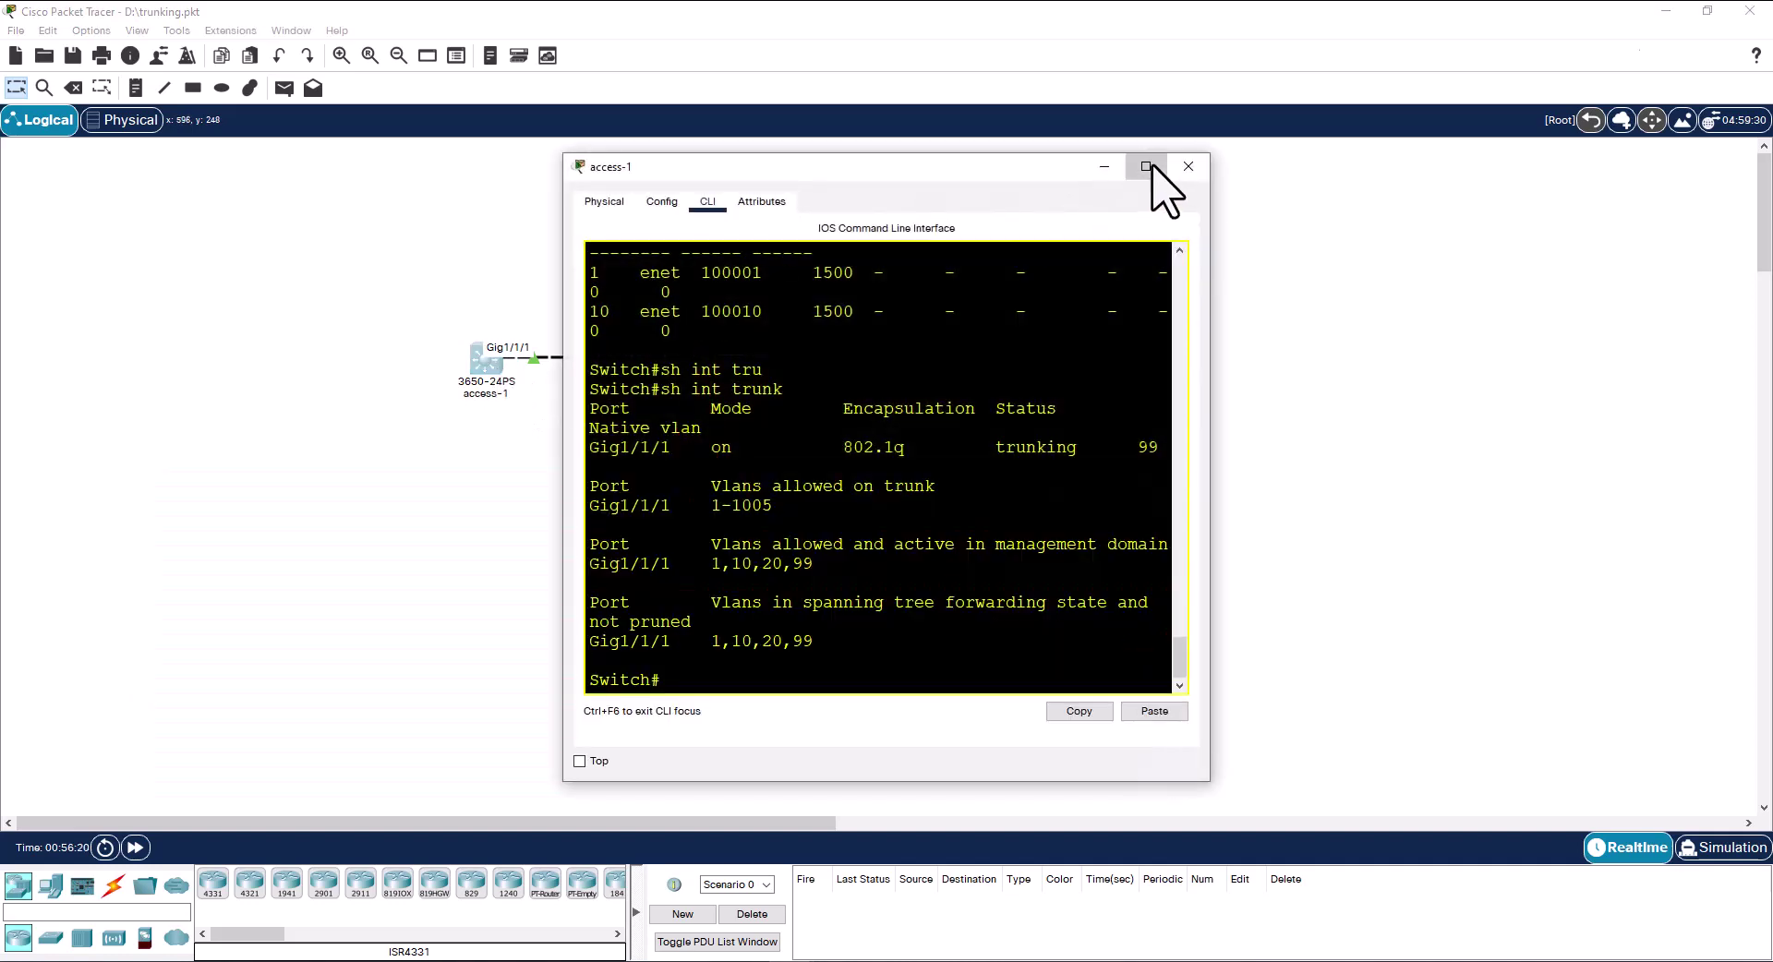
{"action": "left_click", "coordinate": [1145, 166]}
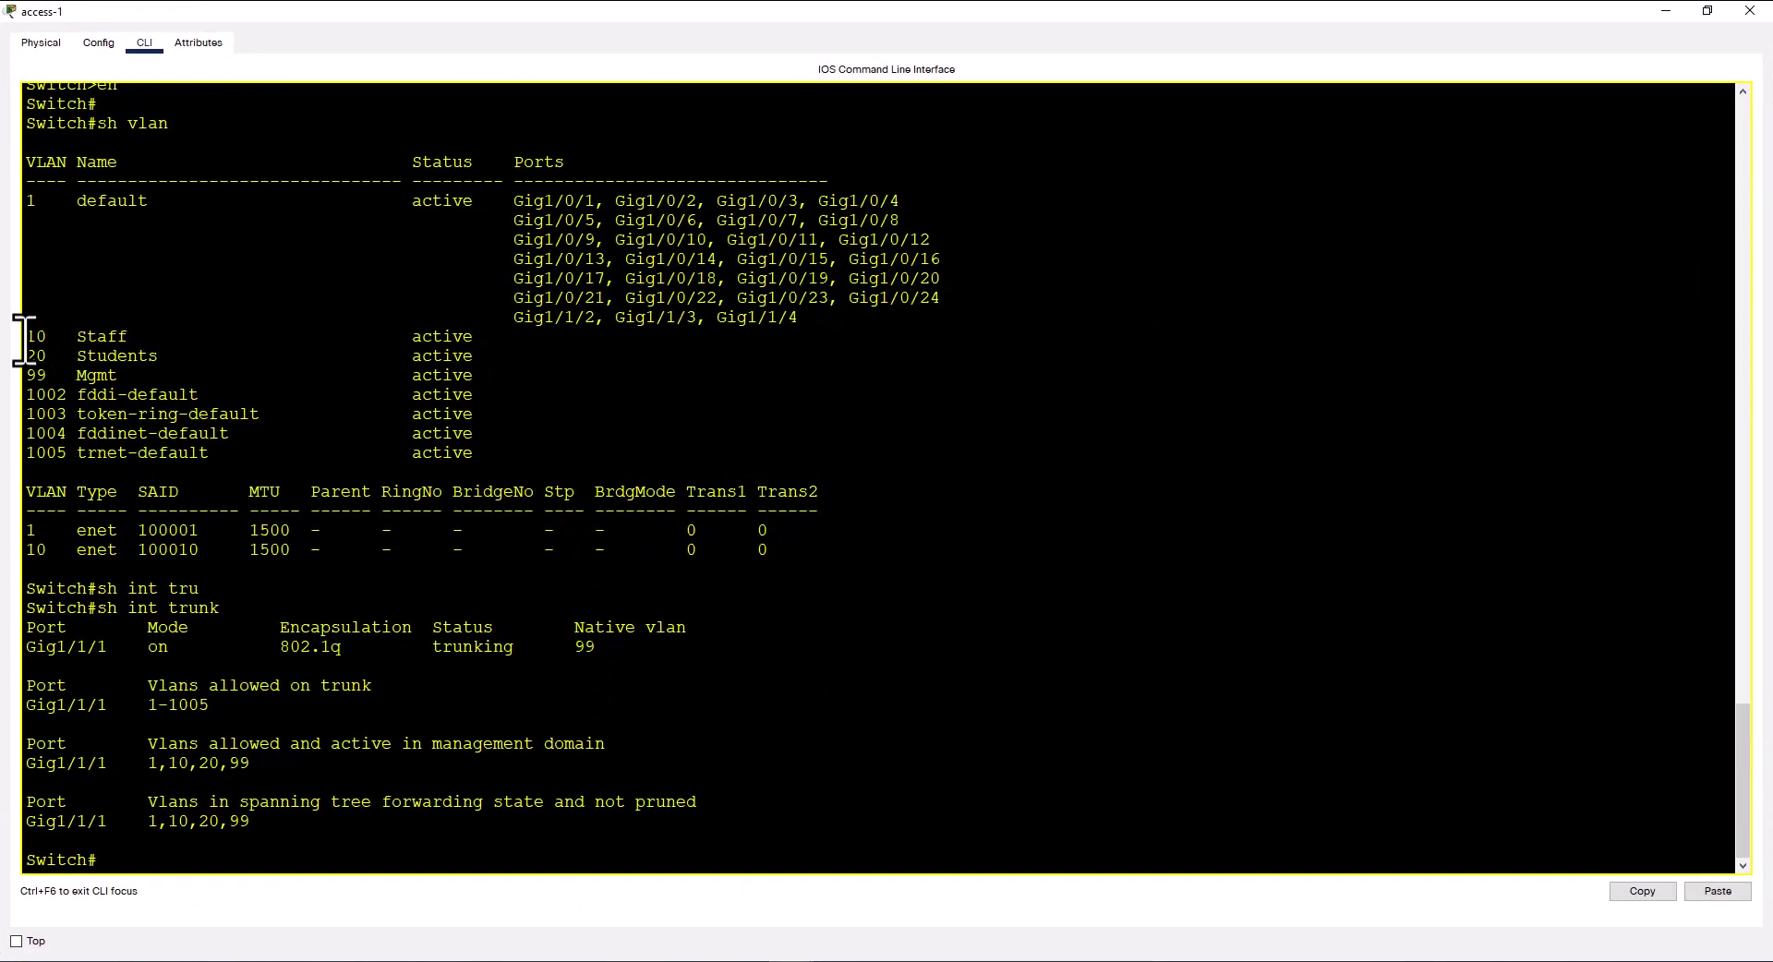
{"action": "left_click_drag", "start_coordinate": [24, 339], "coordinate": [150, 338]}
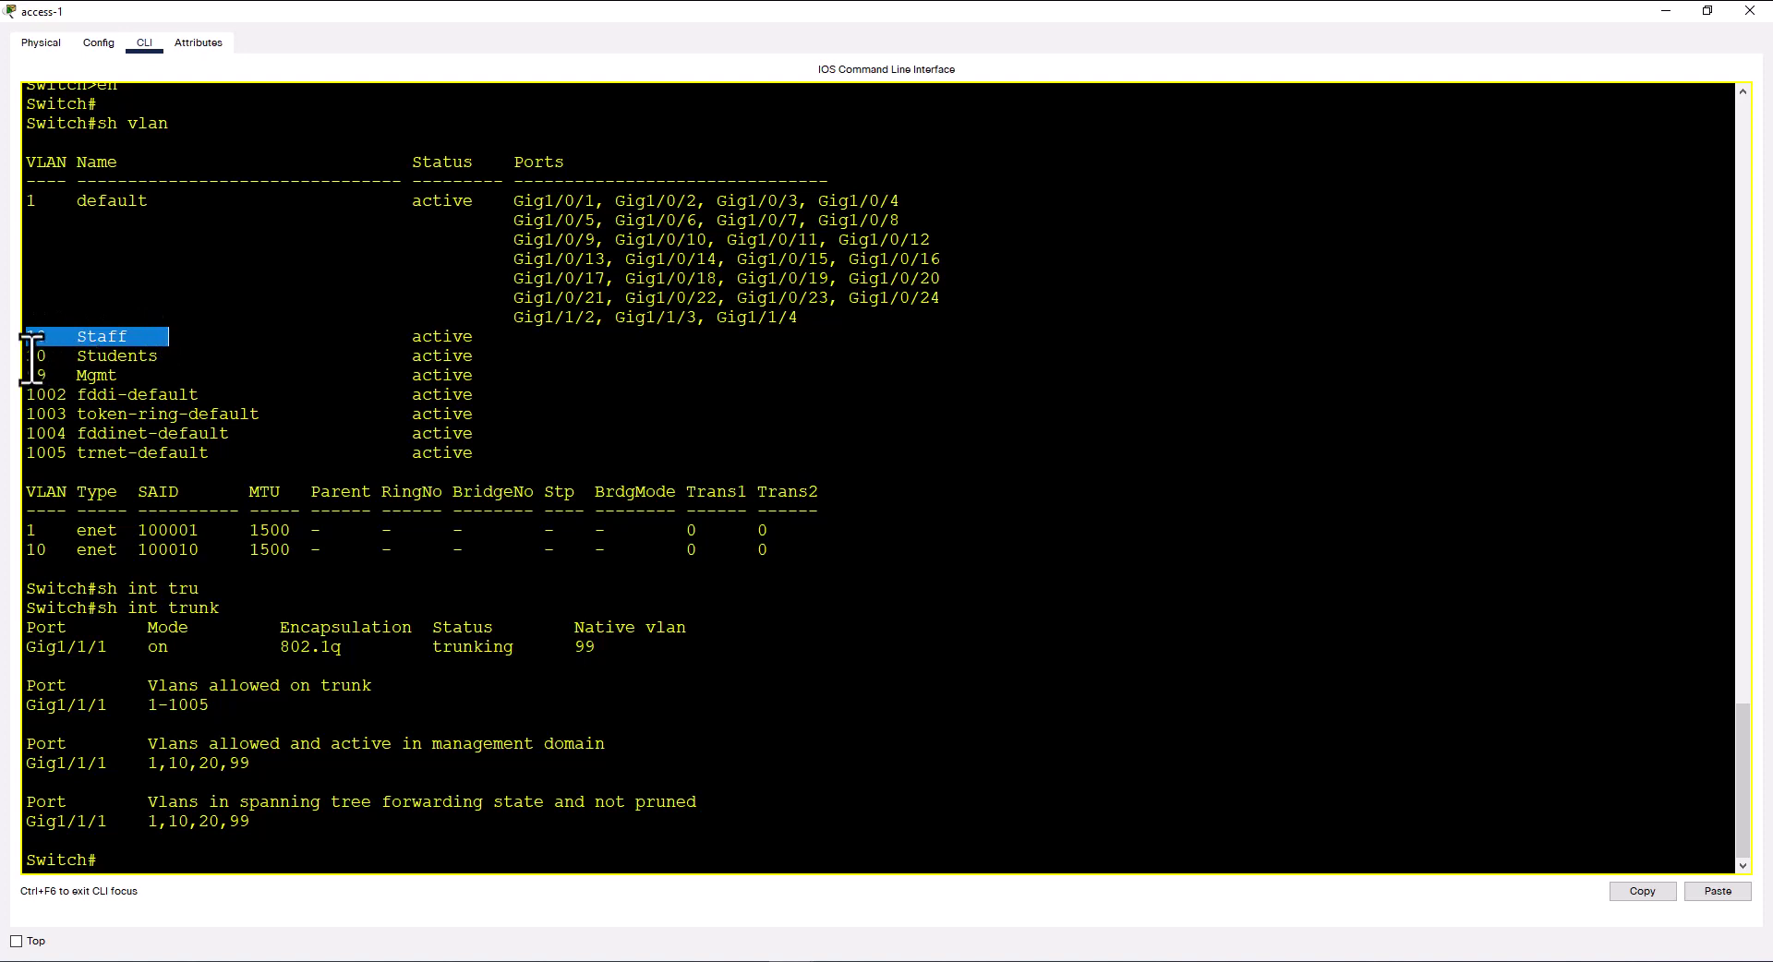
{"action": "left_click_drag", "start_coordinate": [29, 356], "coordinate": [168, 368]}
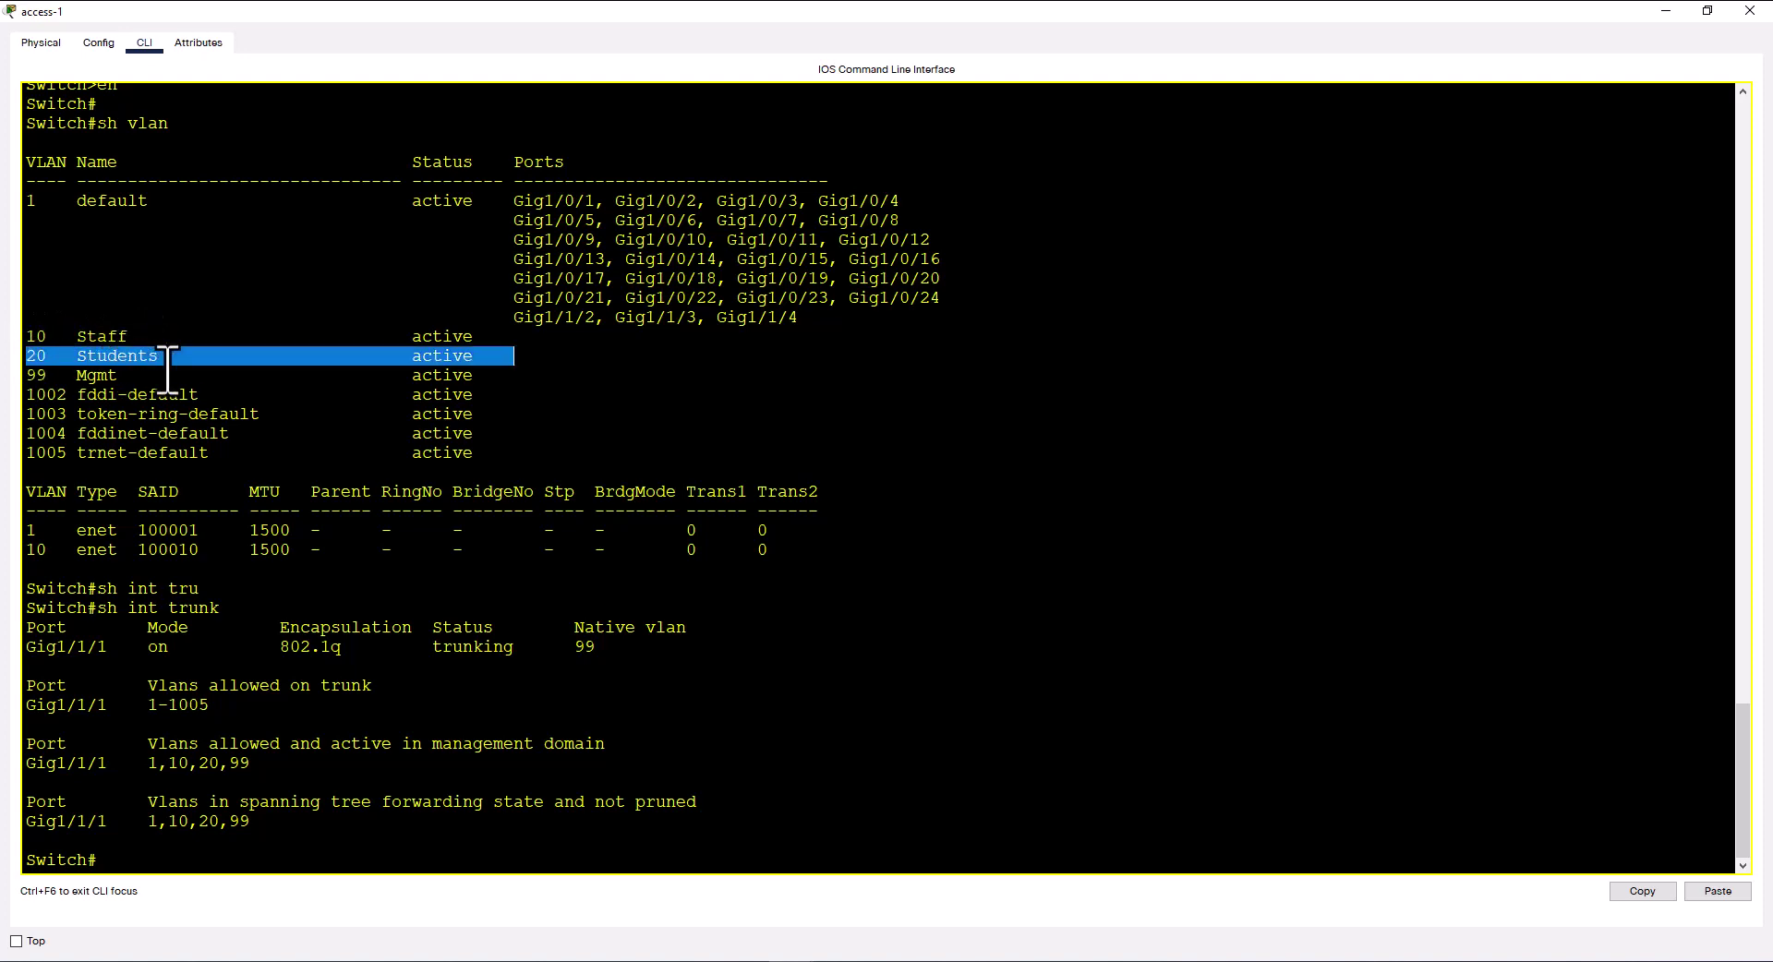
{"action": "left_click", "coordinate": [1749, 11]}
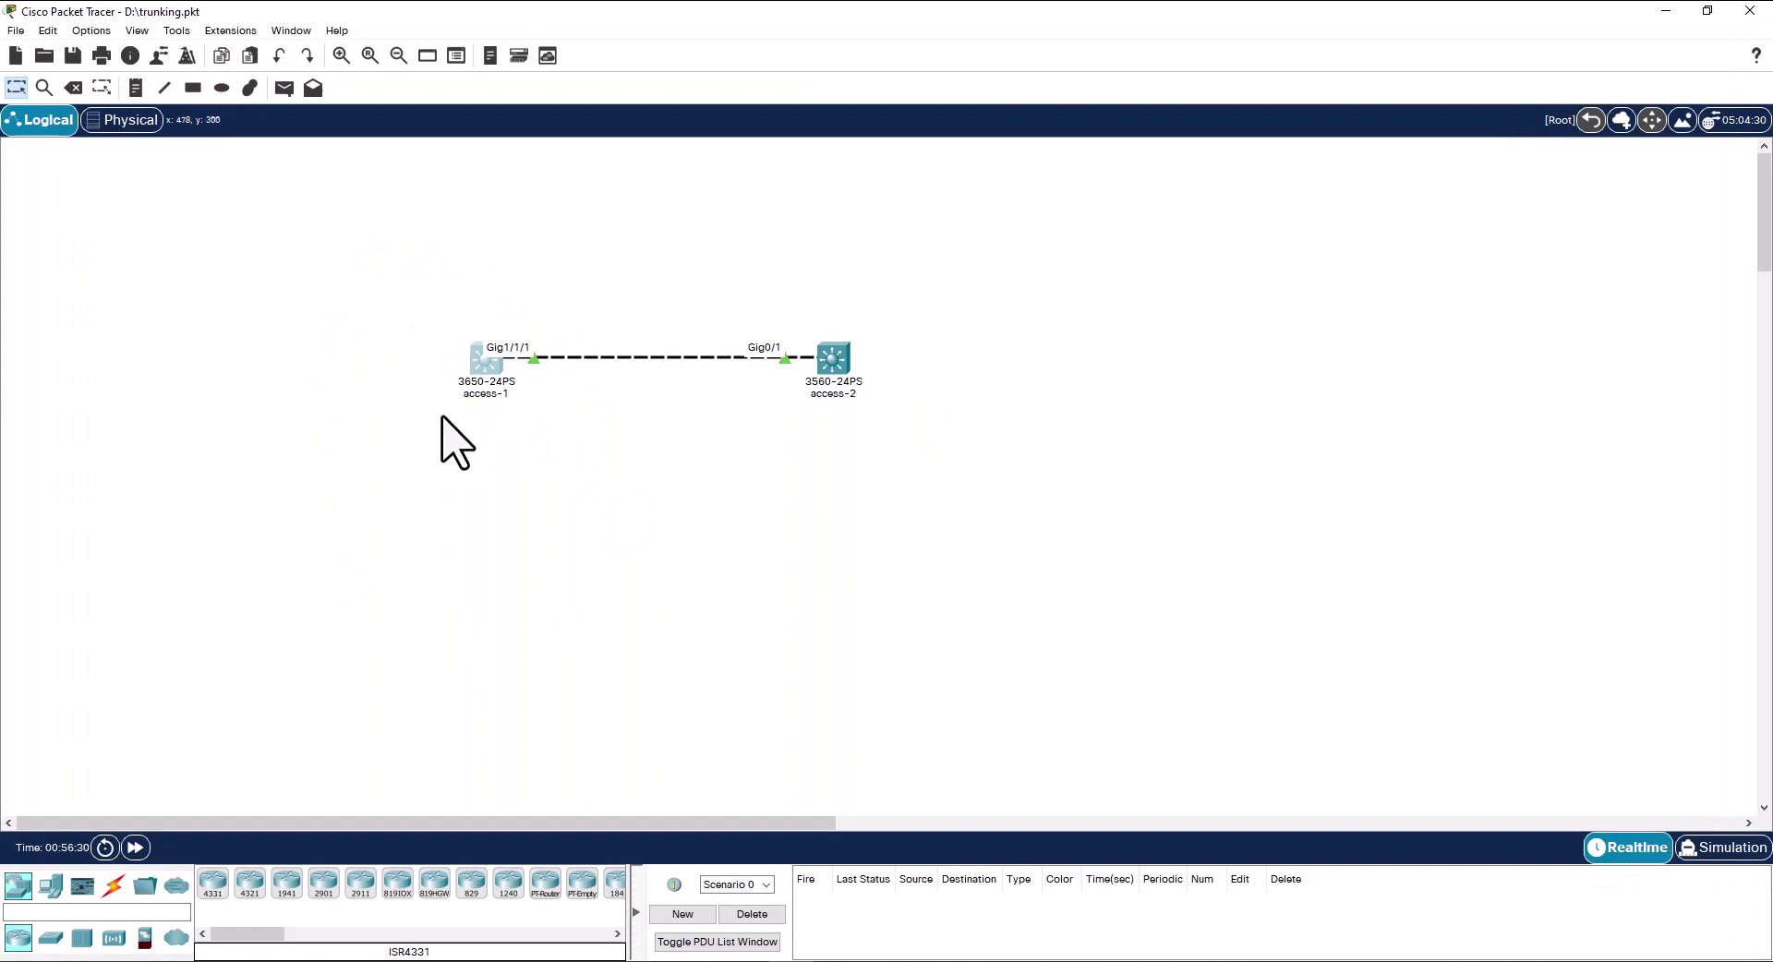
Briefly open access-2's command line window, then return to the topology
{"action": "left_click", "coordinate": [831, 360]}
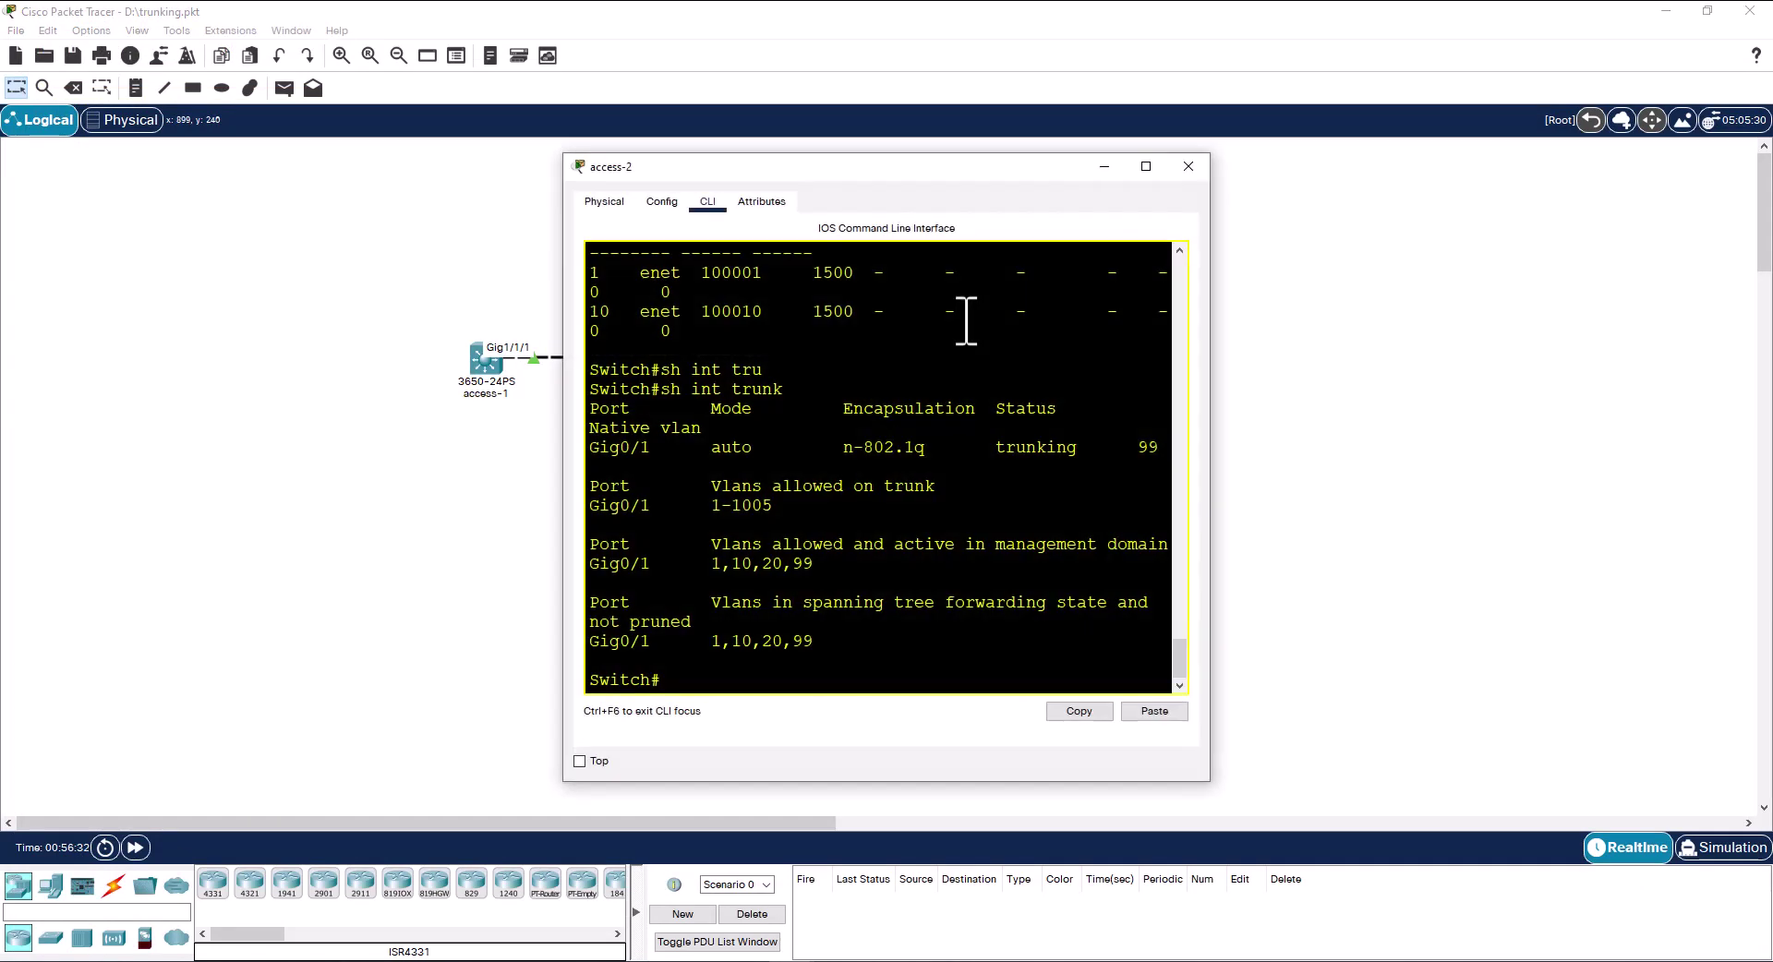
{"action": "left_click", "coordinate": [1145, 166]}
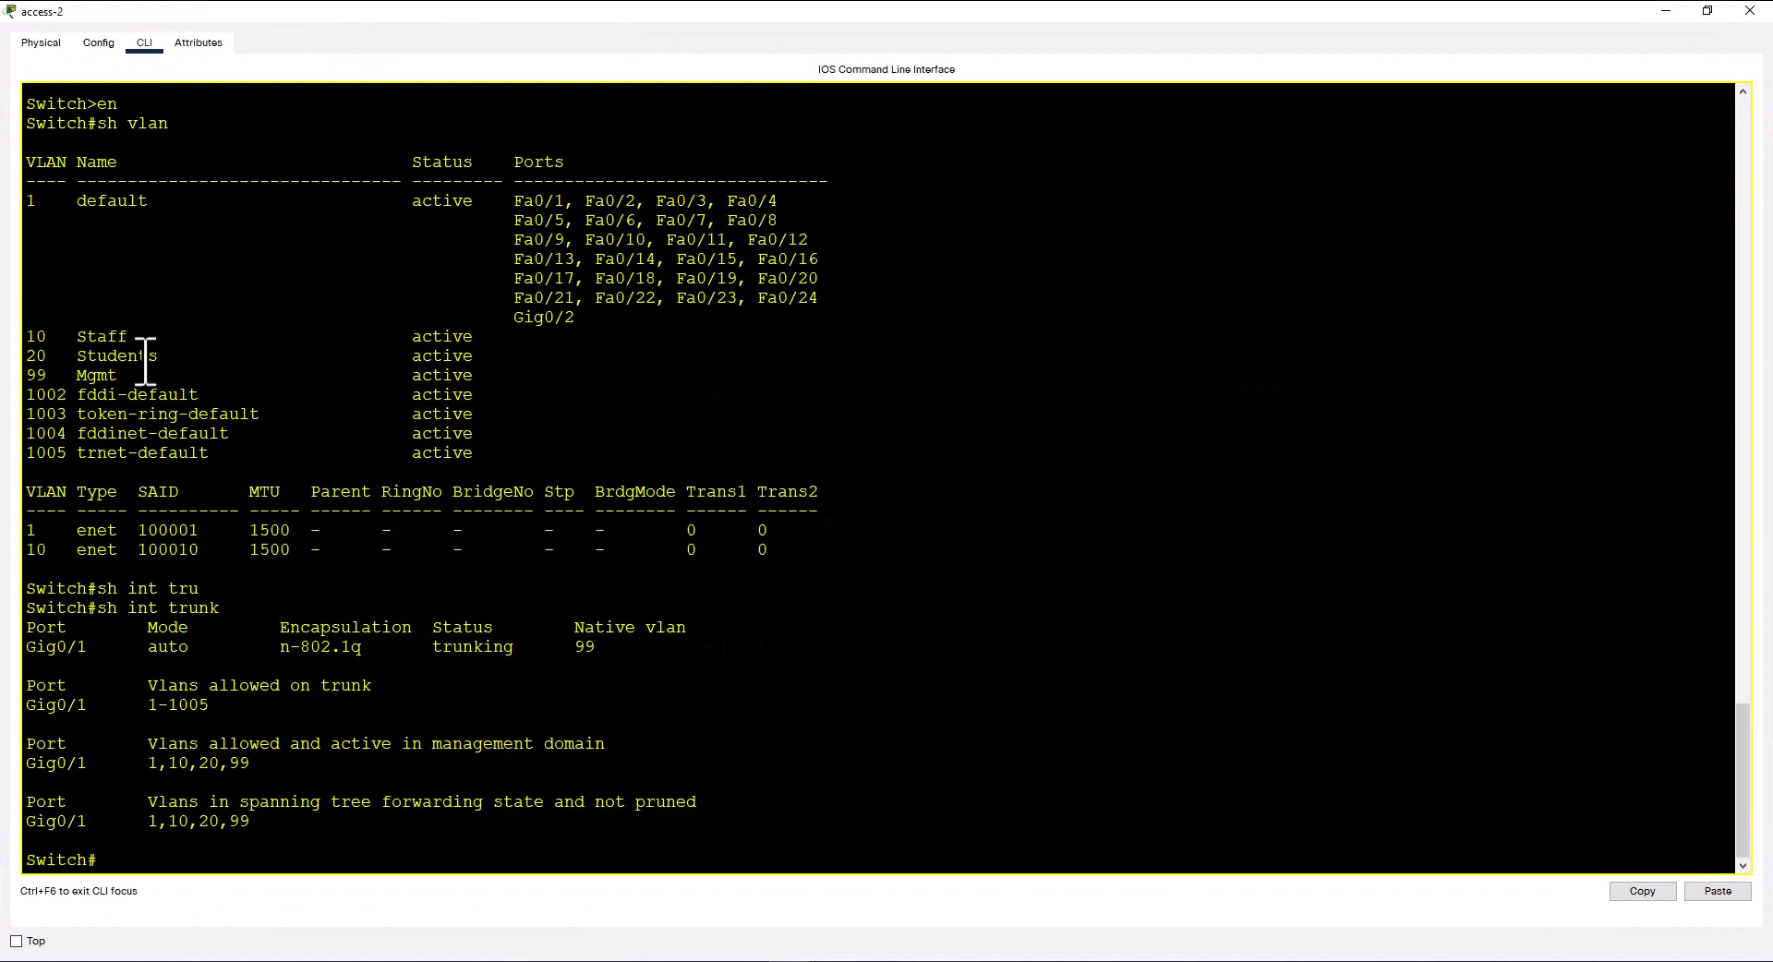
{"action": "key", "text": "alt+F4"}
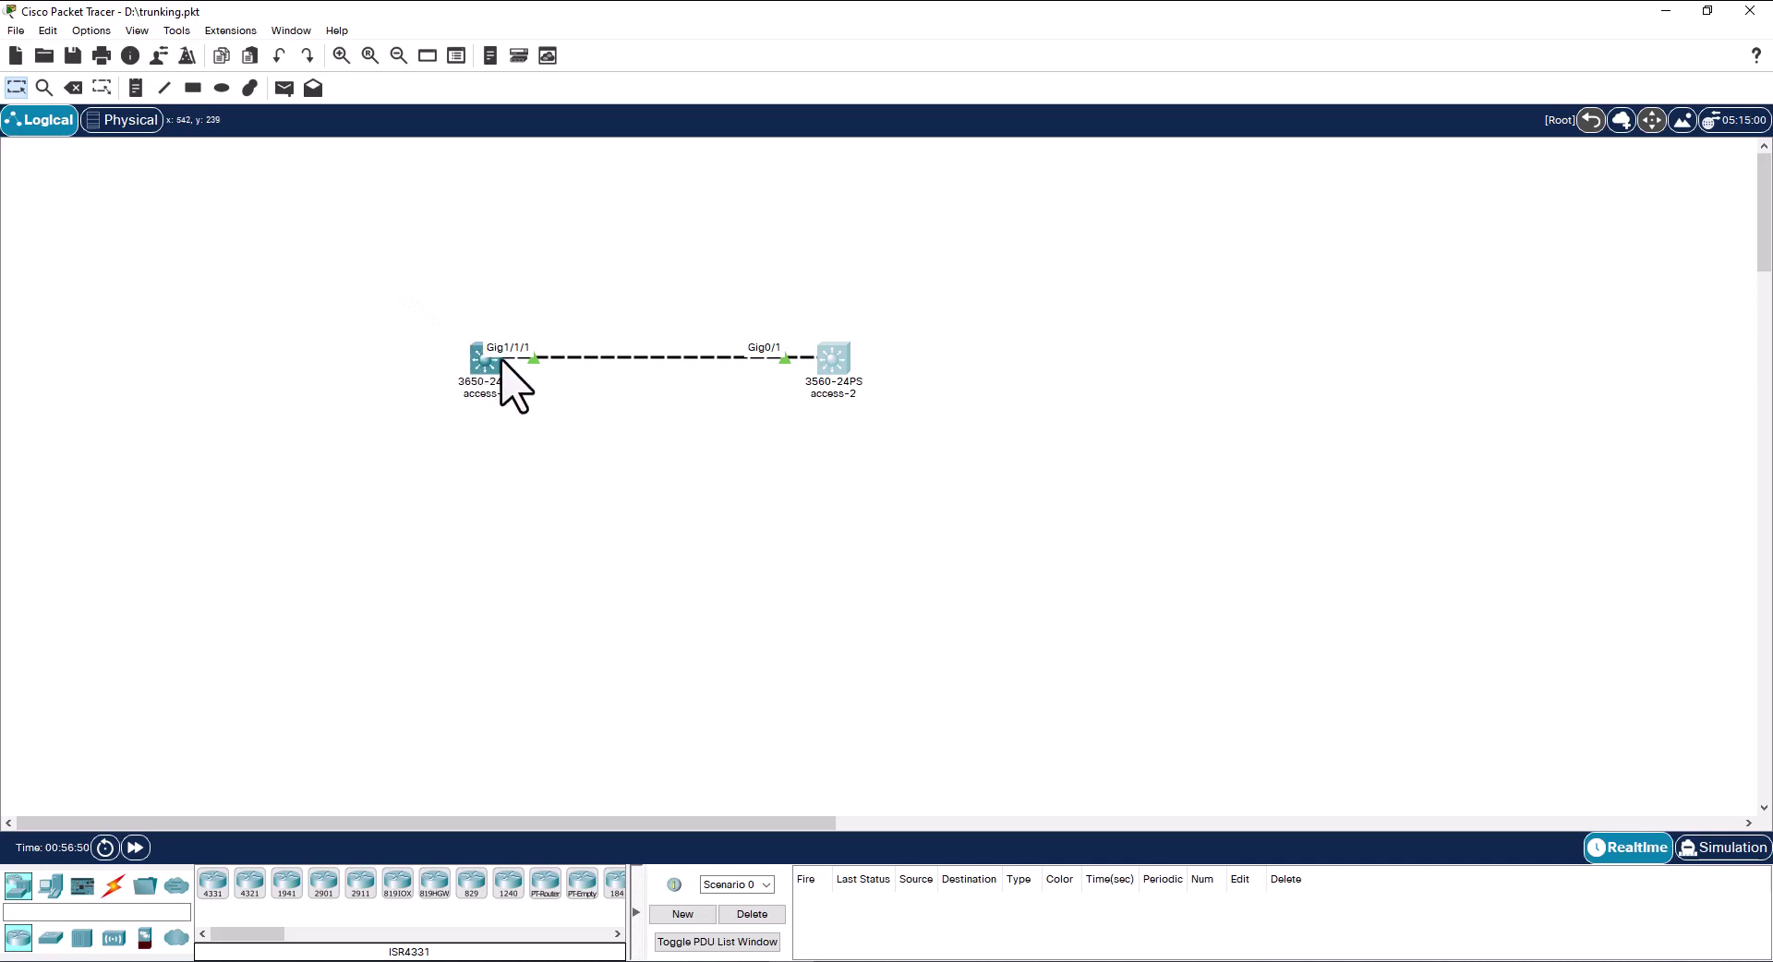
{"action": "mouse_move", "coordinate": [501, 362]}
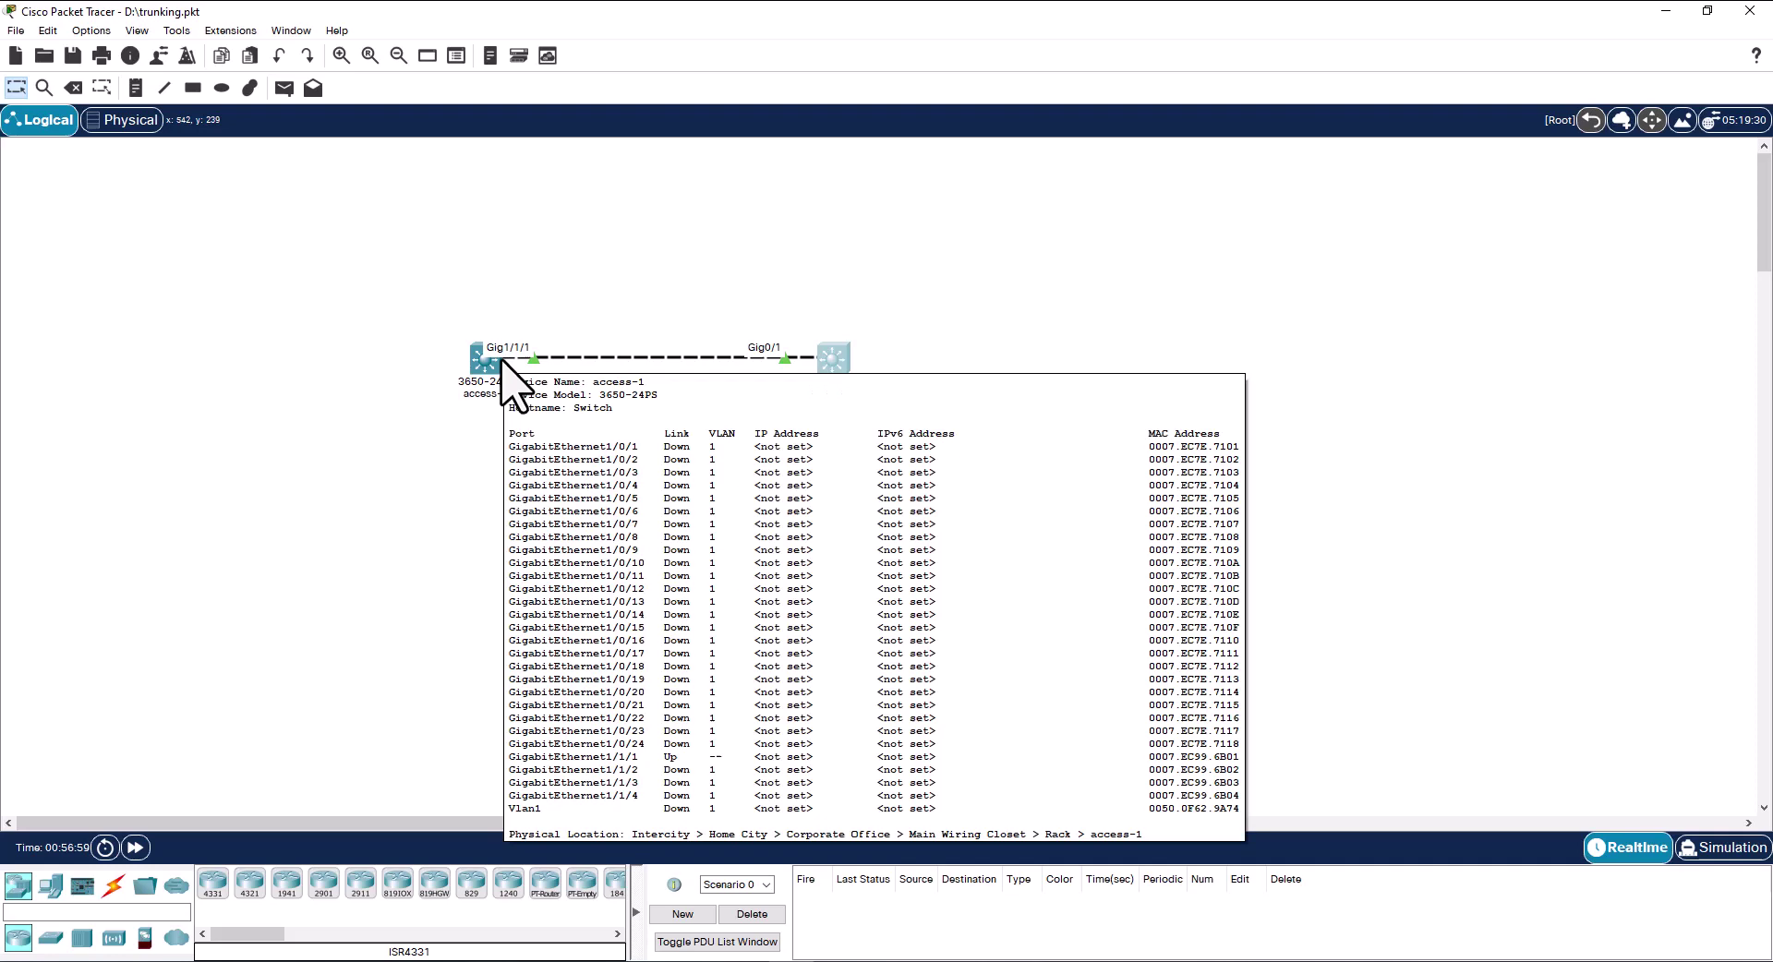
{"action": "left_click", "coordinate": [831, 358]}
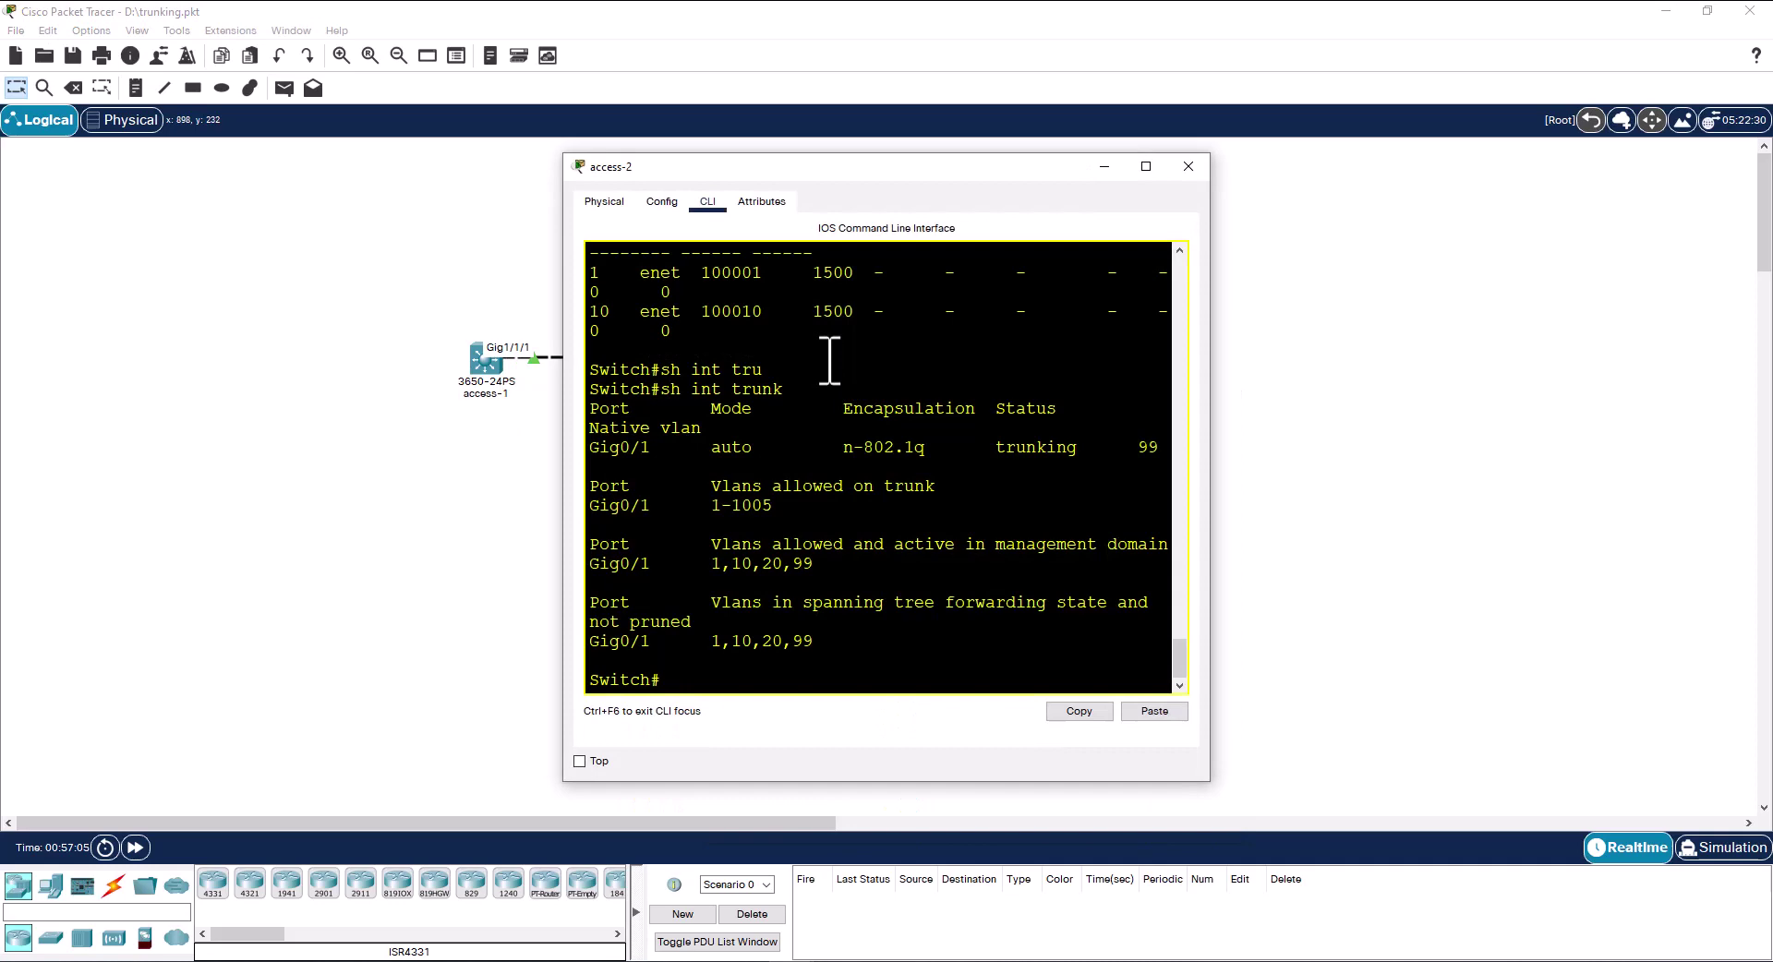
{"action": "left_click", "coordinate": [1188, 168]}
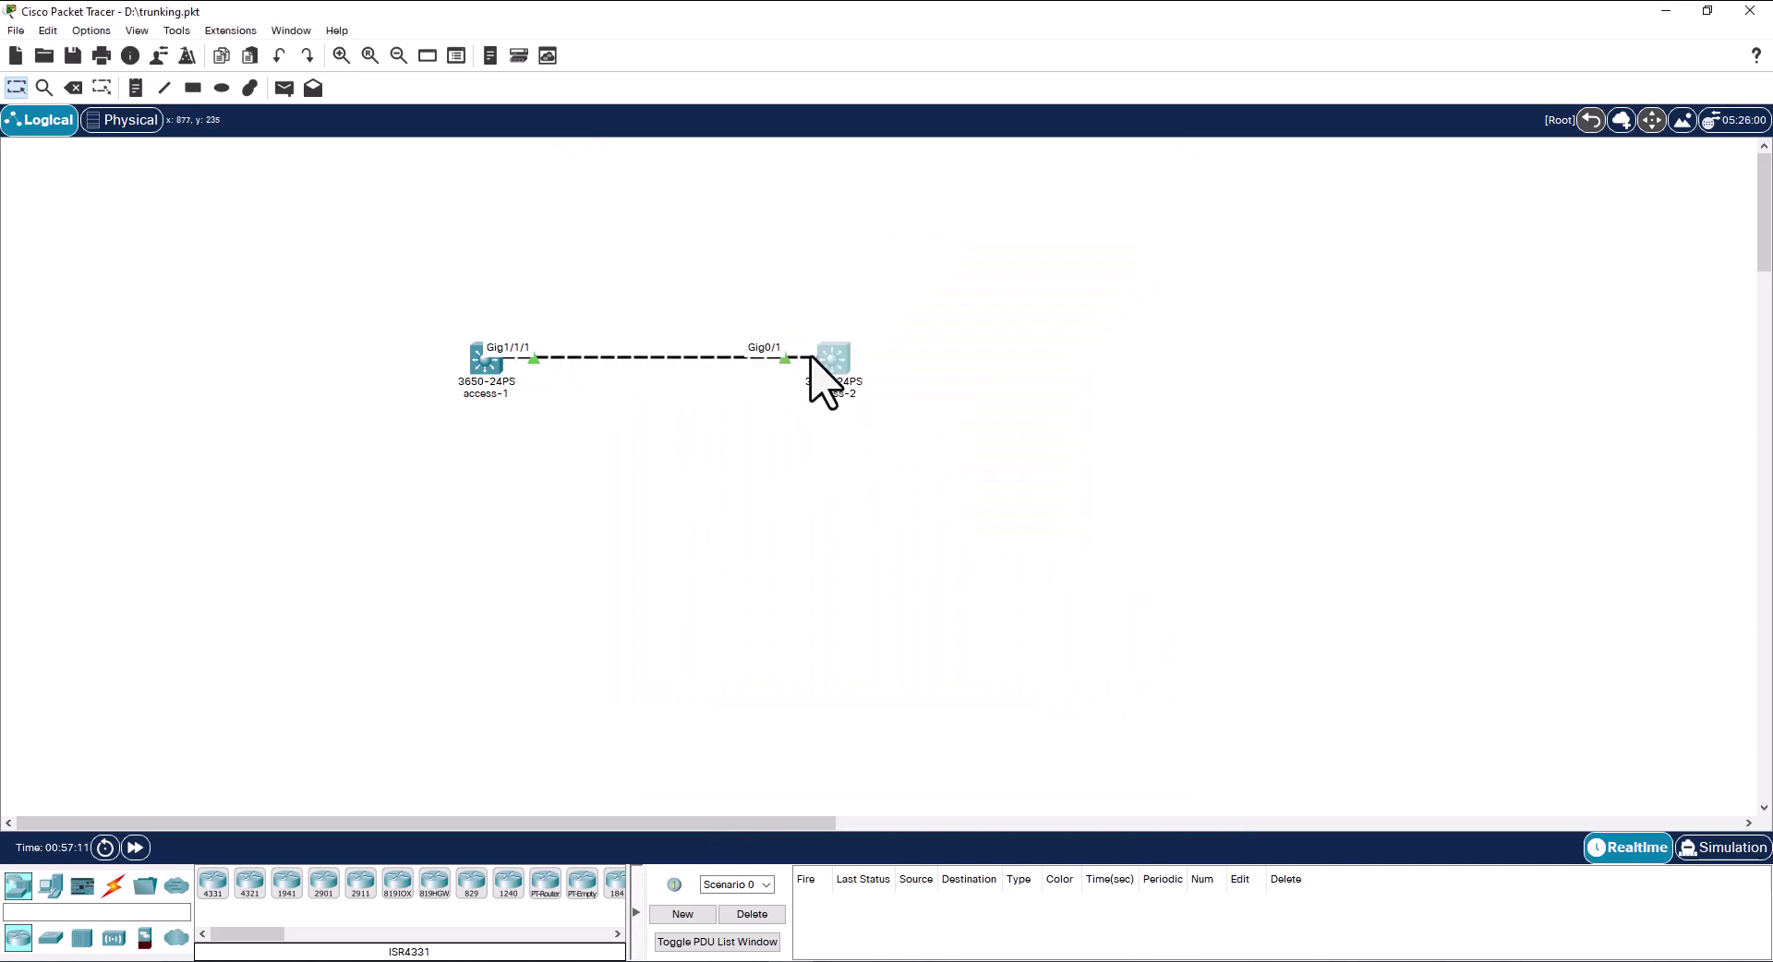
{"action": "mouse_move", "coordinate": [830, 353]}
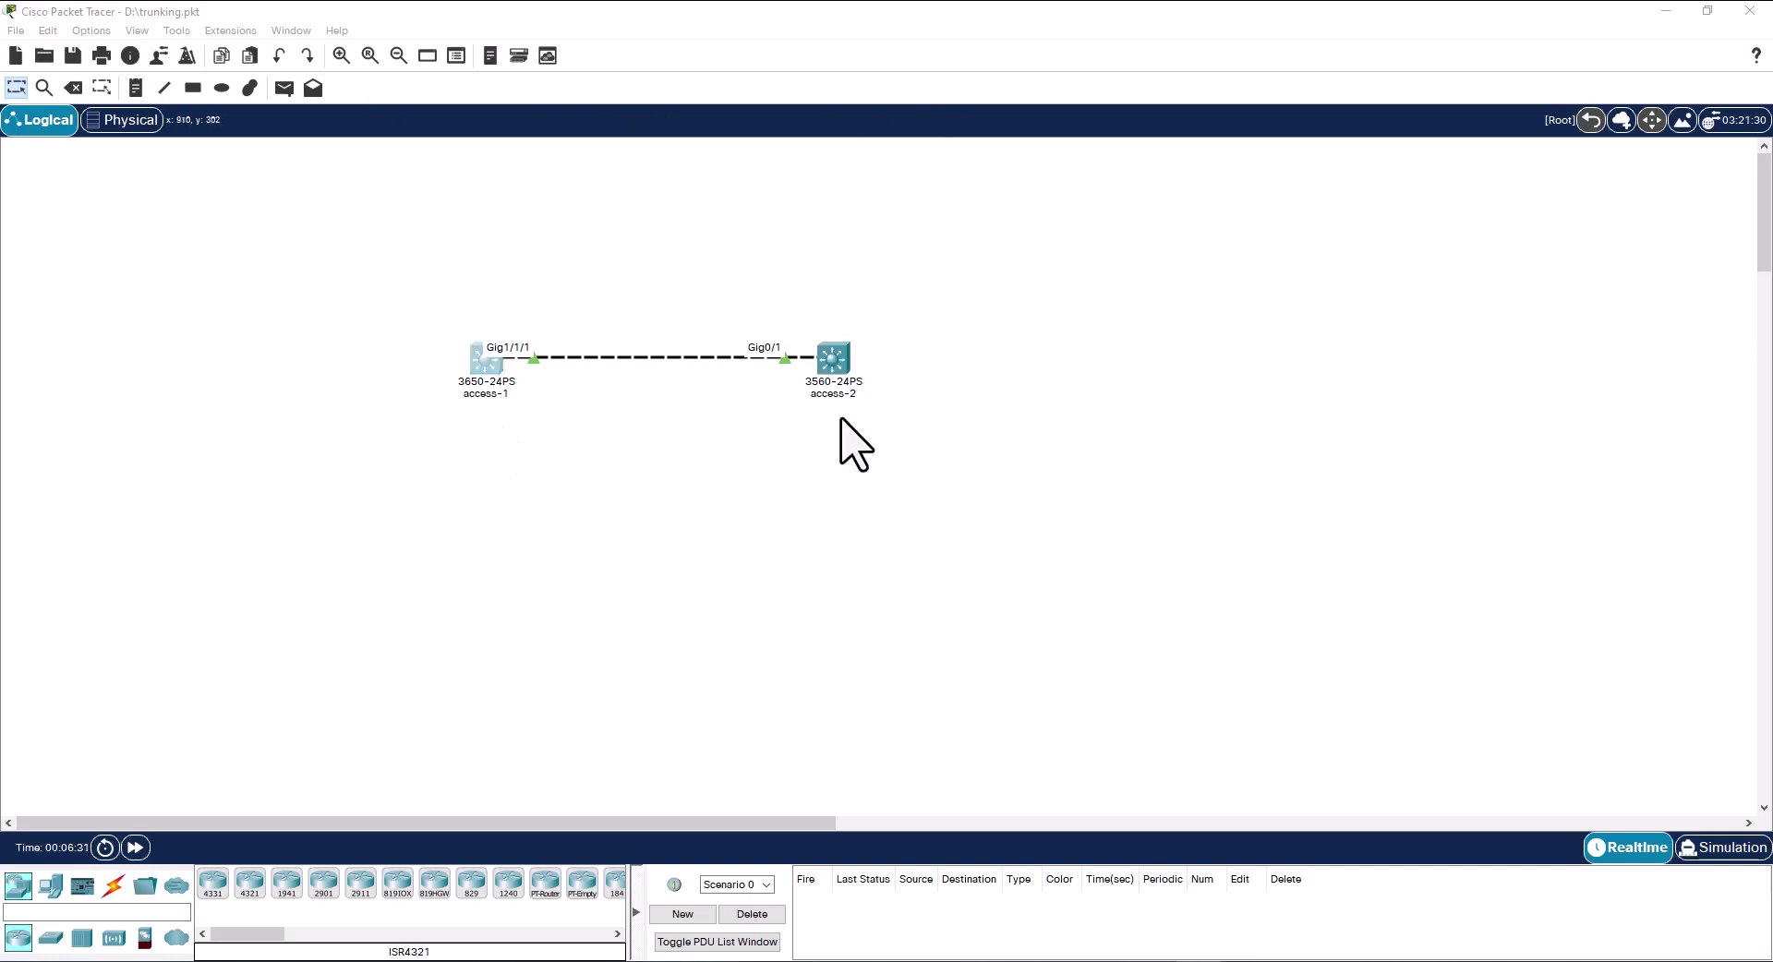
On access-1, enter privileged mode with en and run show interfaces trunk
{"action": "left_click", "coordinate": [488, 369]}
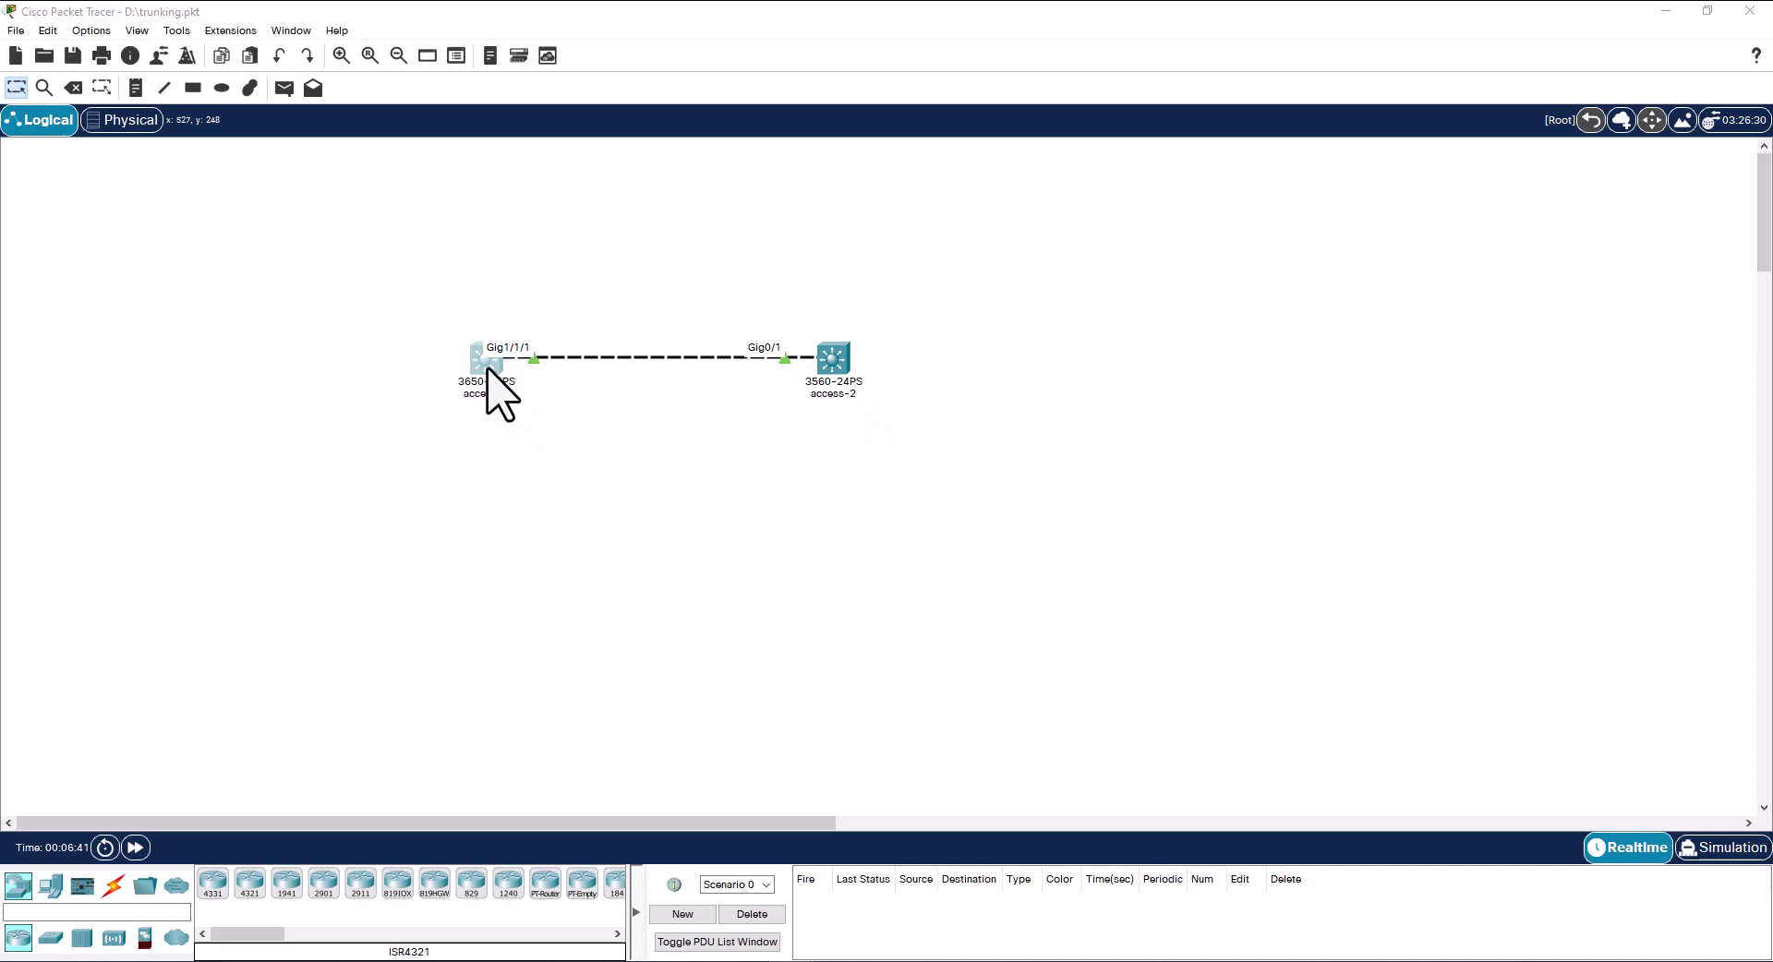
{"action": "left_click", "coordinate": [488, 369]}
{"action": "left_click", "coordinate": [1147, 164]}
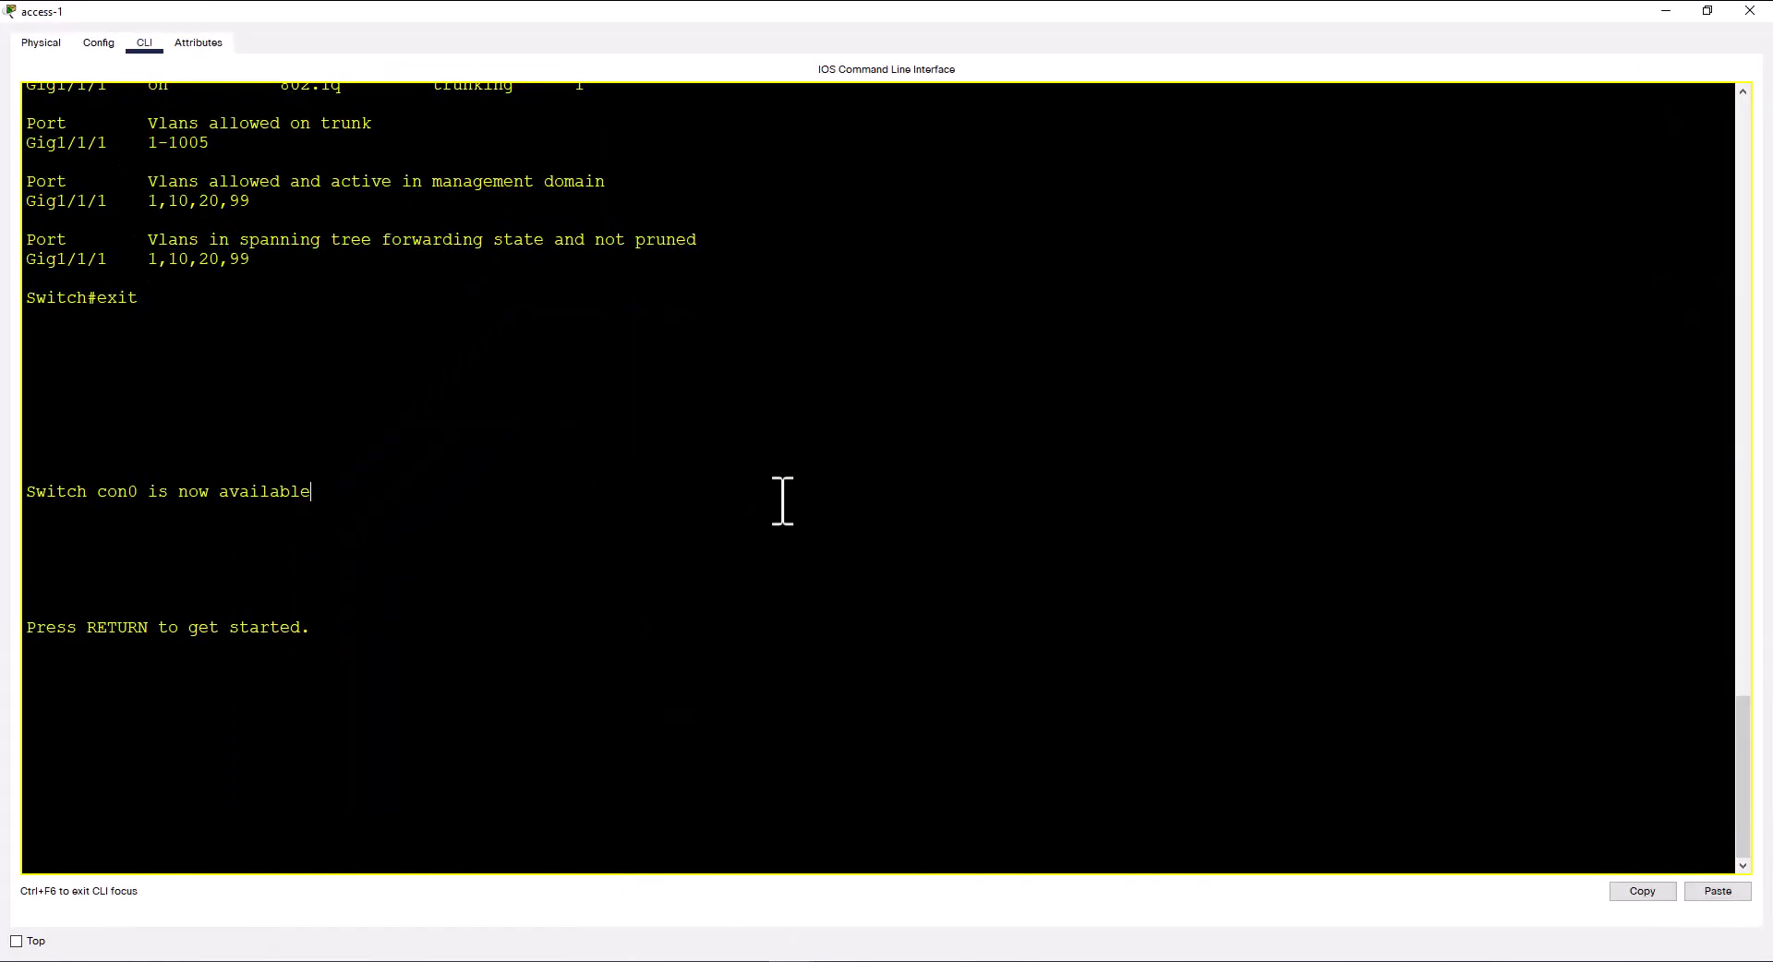
{"action": "key", "text": "Return"}
{"action": "key", "text": "Return"}
{"action": "key", "text": "Return"}
{"action": "type", "text": "en"}
{"action": "key", "text": "Return"}
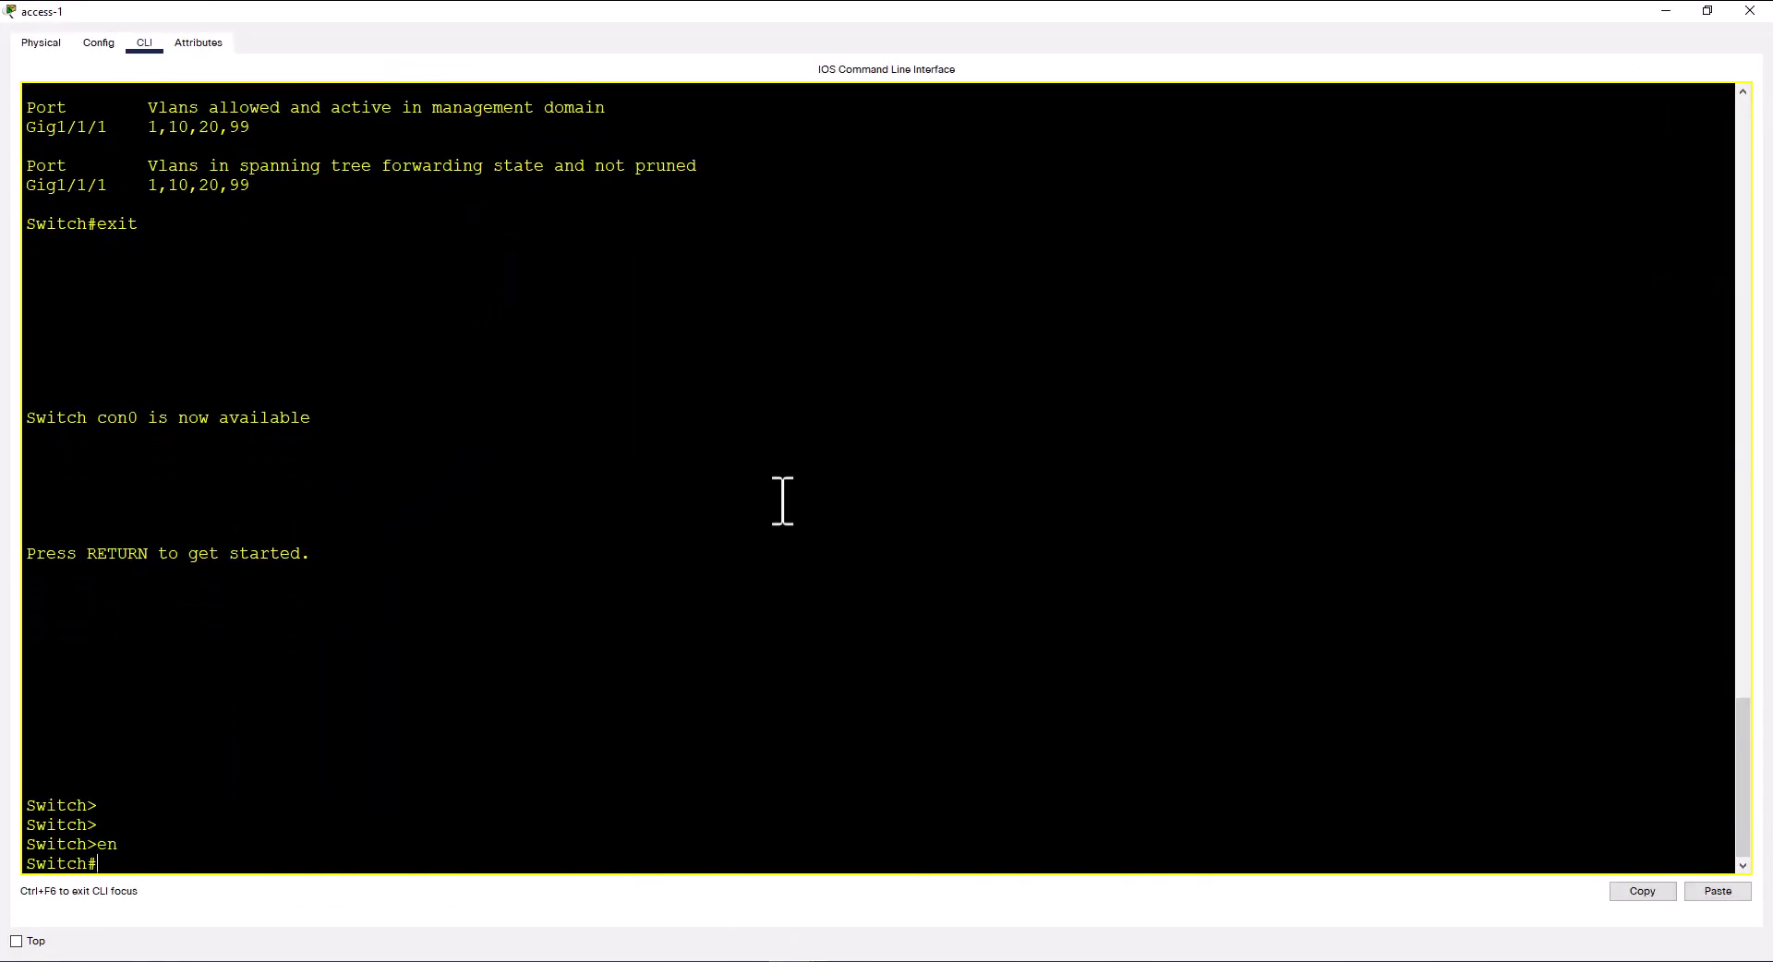
{"action": "type", "text": "sh int tru"}
{"action": "key", "text": "Tab"}
{"action": "key", "text": "Return"}
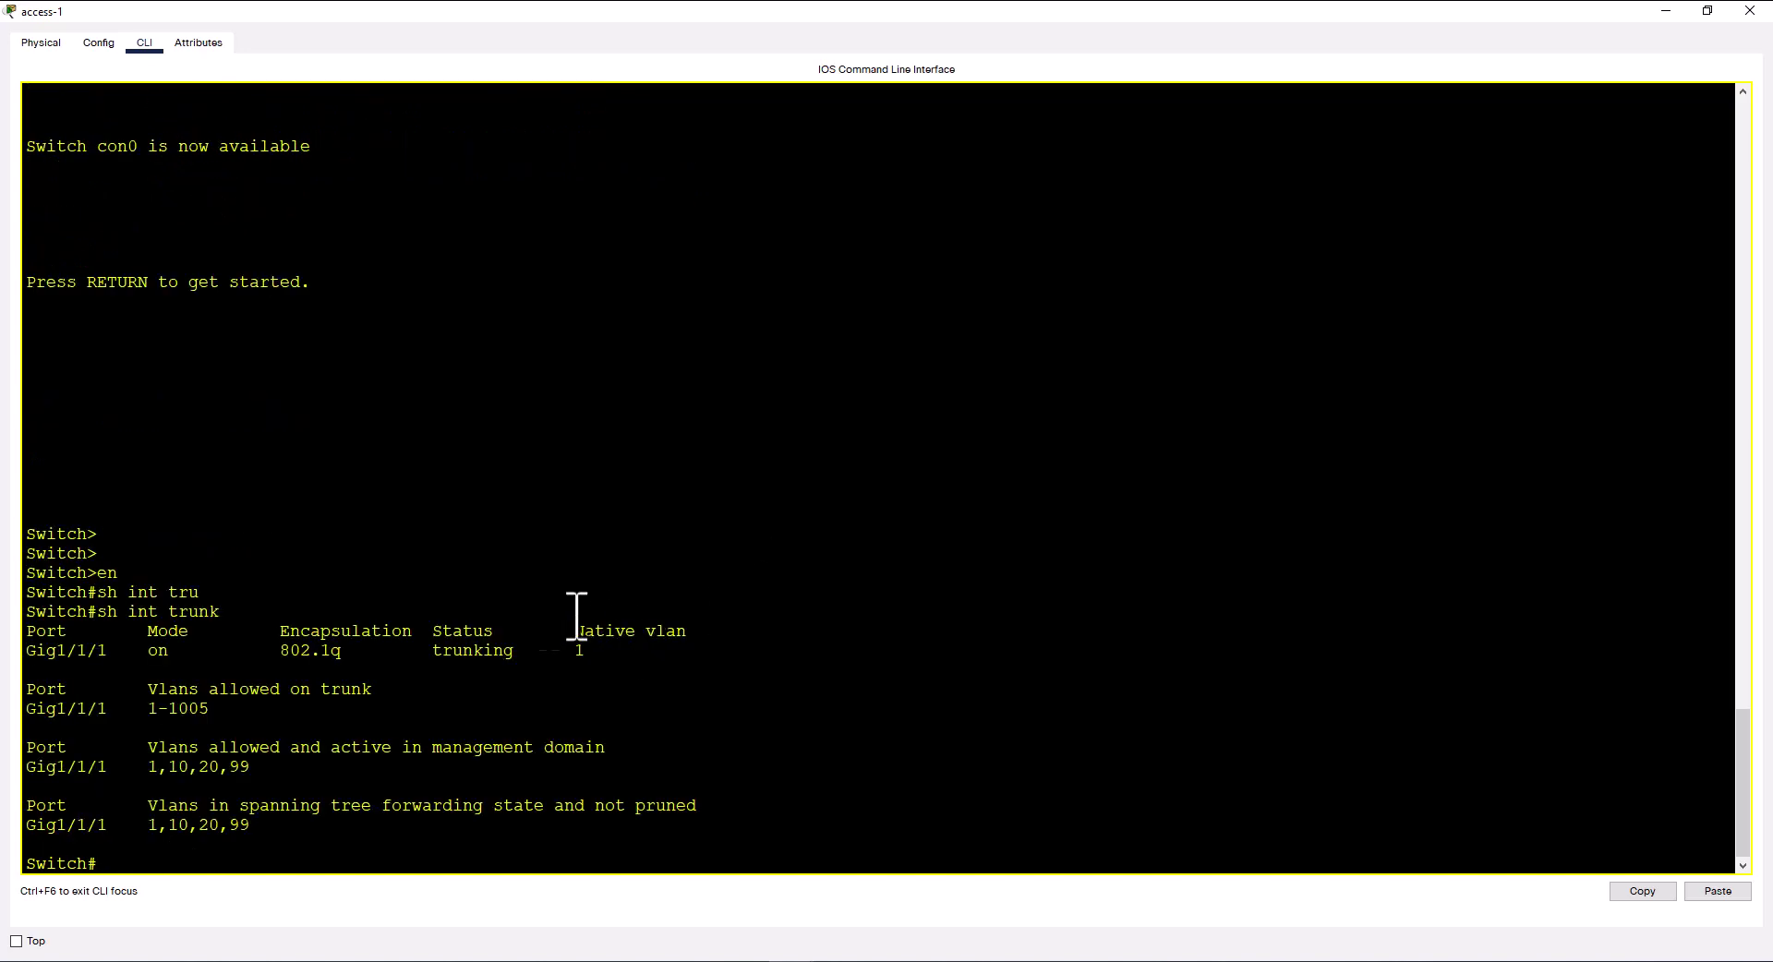
Run show vlan on access-1 and highlight the default VLAN row and its ports
{"action": "left_click", "coordinate": [844, 610]}
{"action": "key", "text": "Return"}
{"action": "type", "text": "sh "}
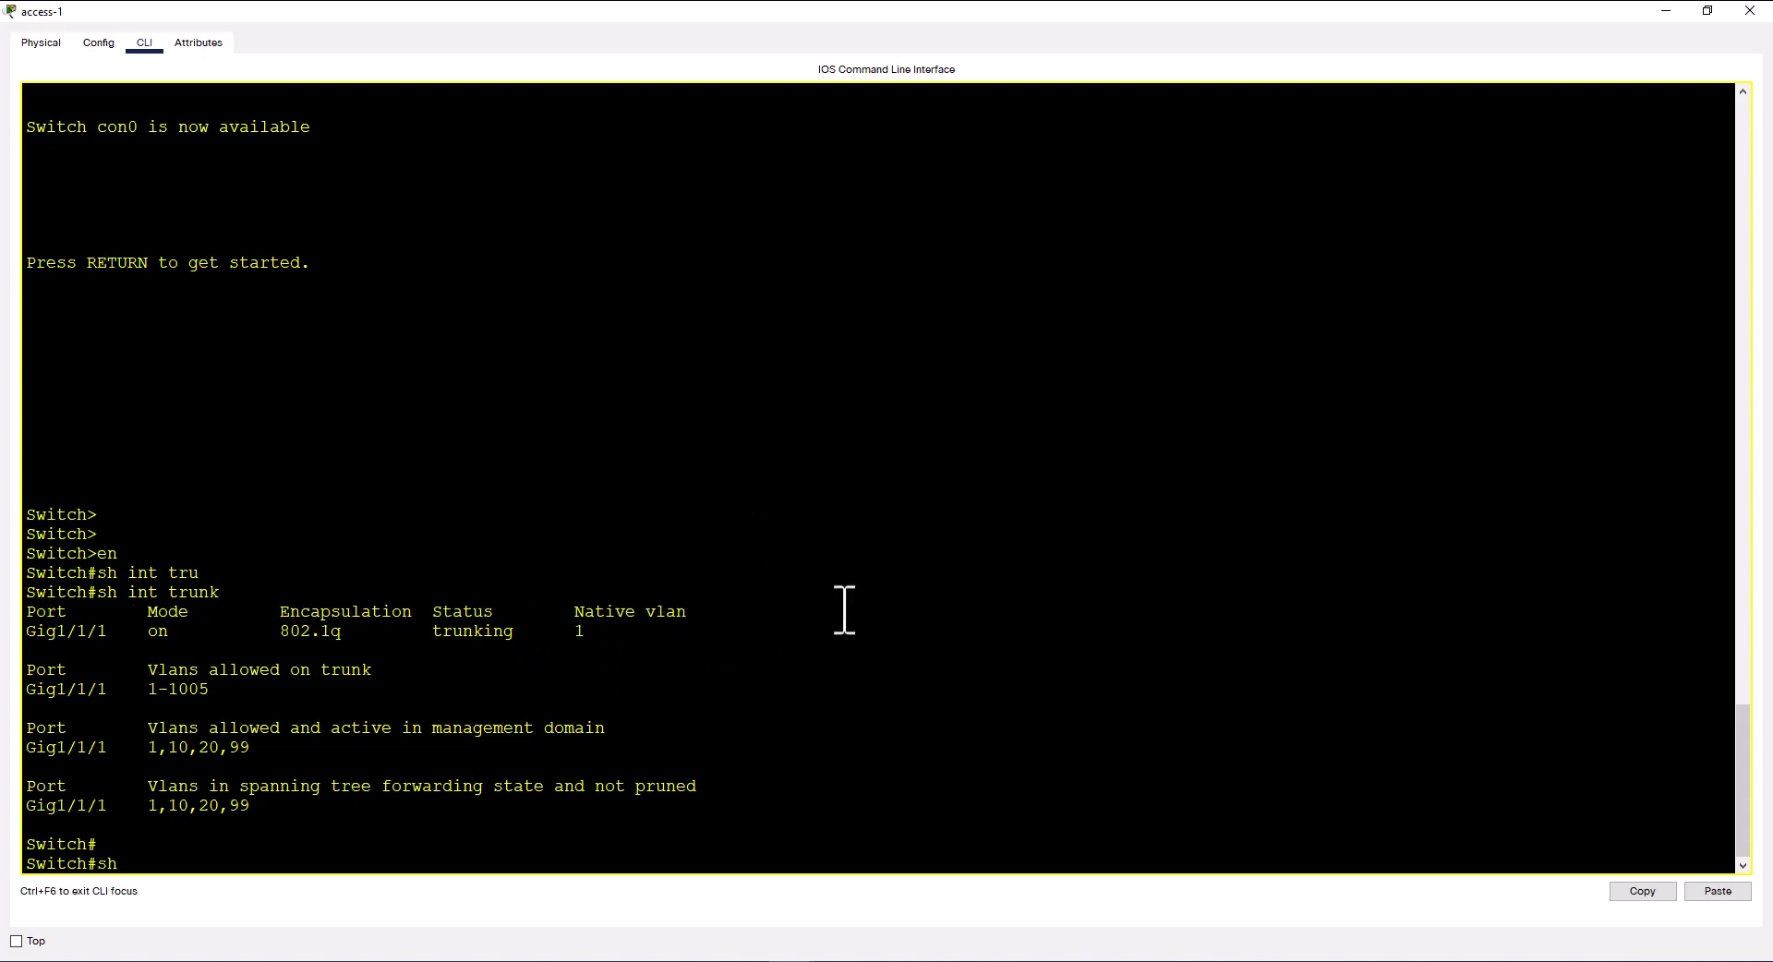
{"action": "type", "text": "vlan"}
{"action": "key", "text": "Return"}
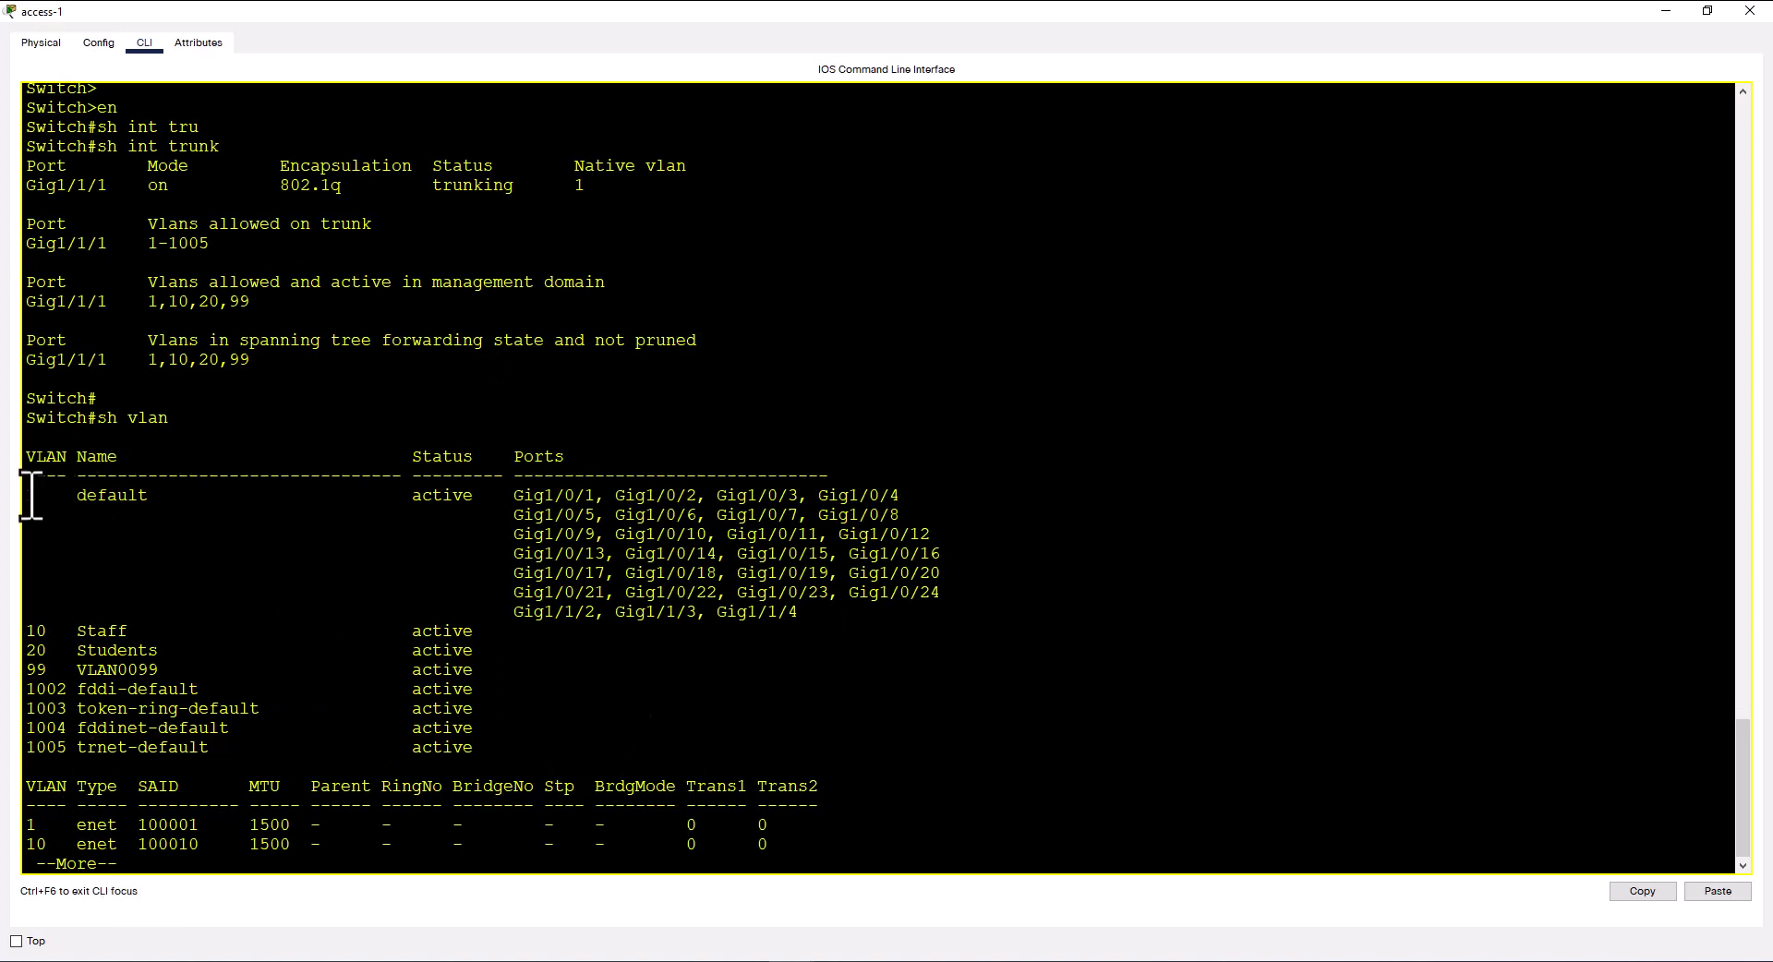
{"action": "left_click_drag", "start_coordinate": [31, 494], "coordinate": [828, 626]}
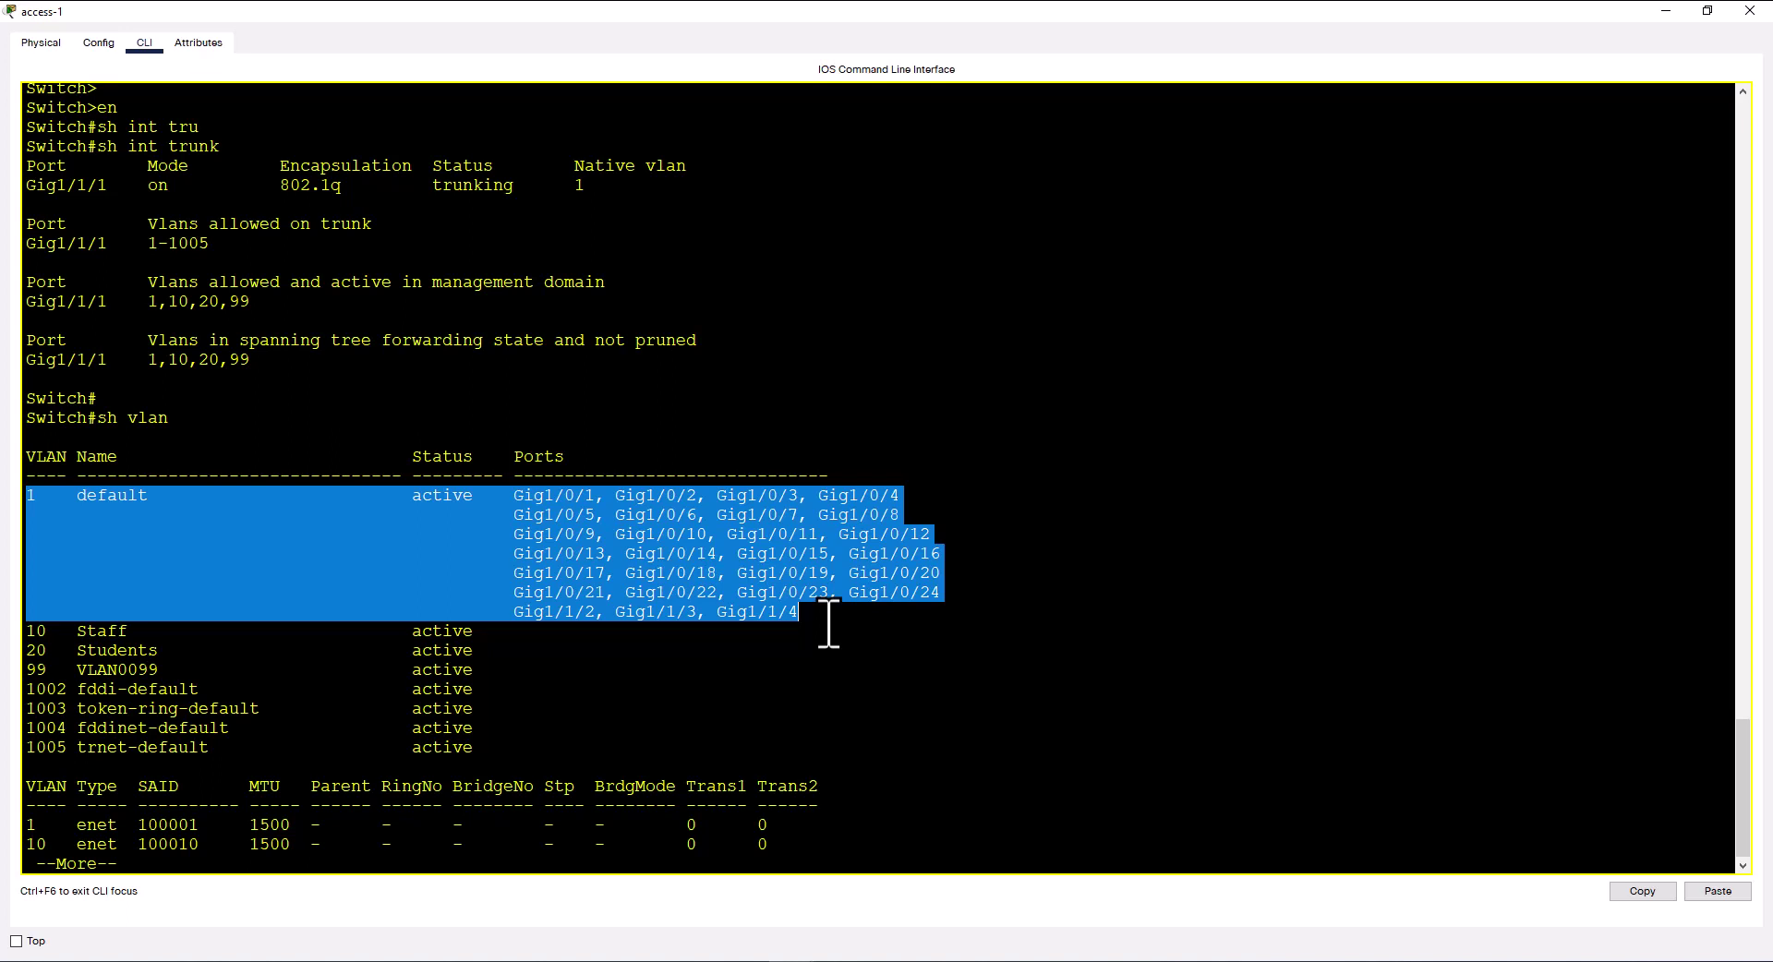
{"action": "left_click", "coordinate": [1006, 650]}
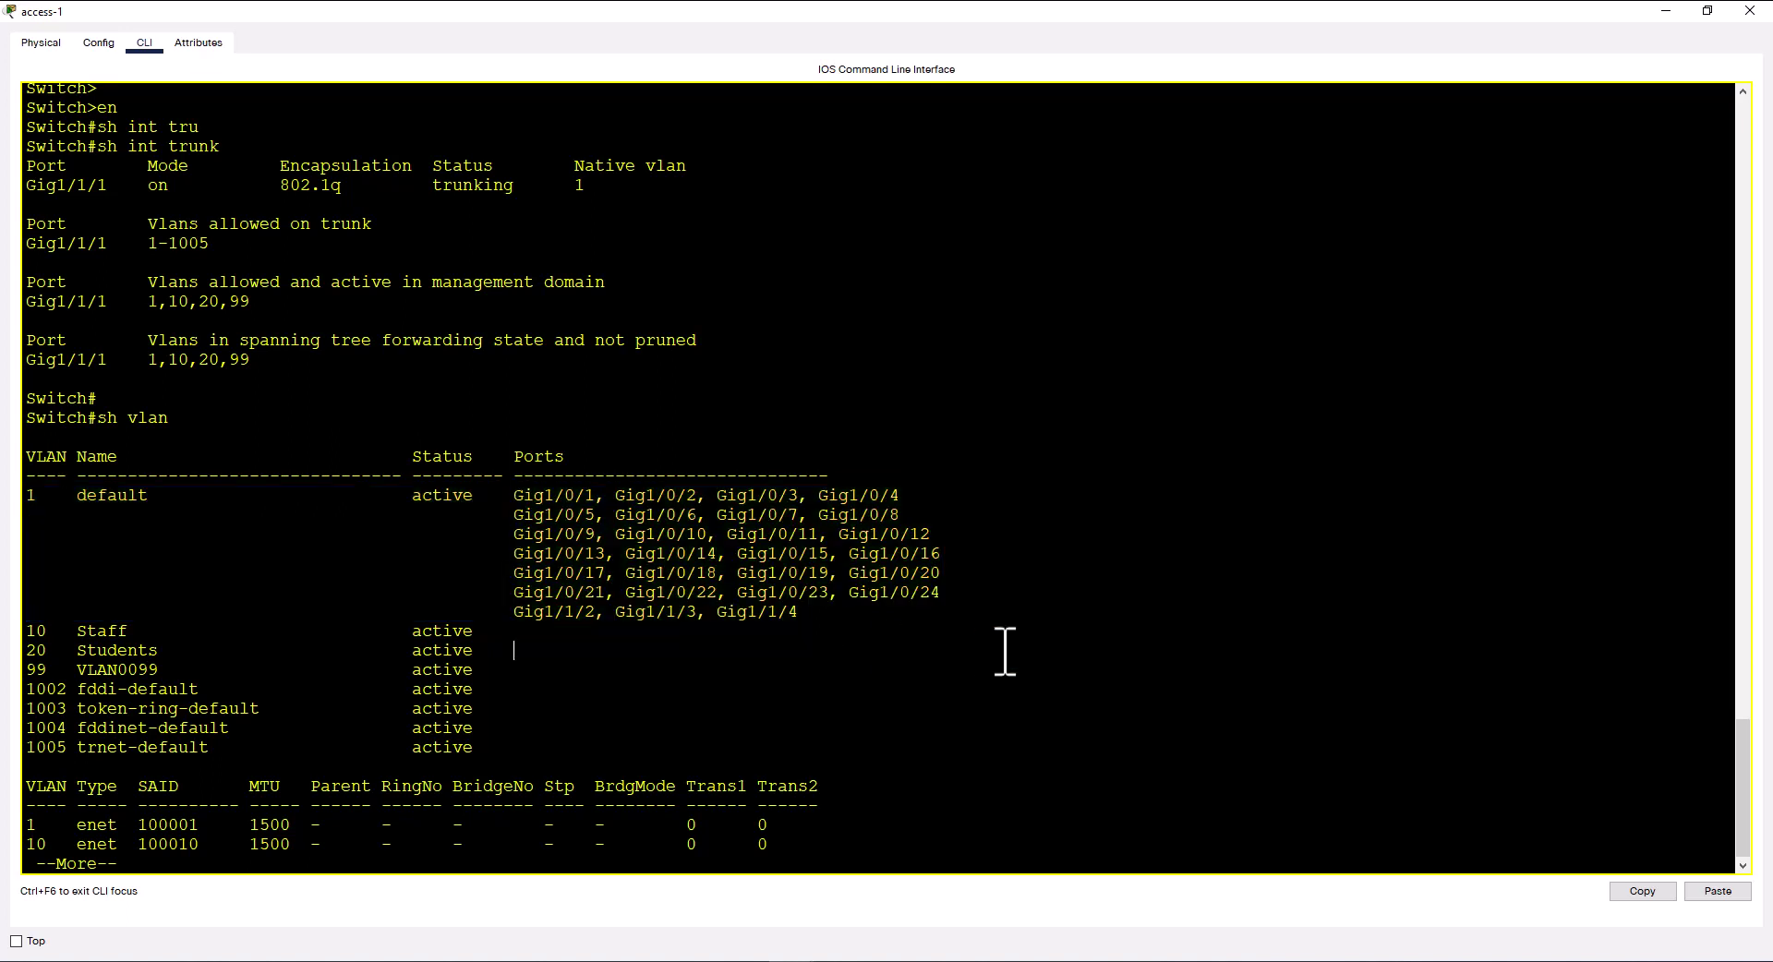
{"action": "left_click", "coordinate": [1748, 11]}
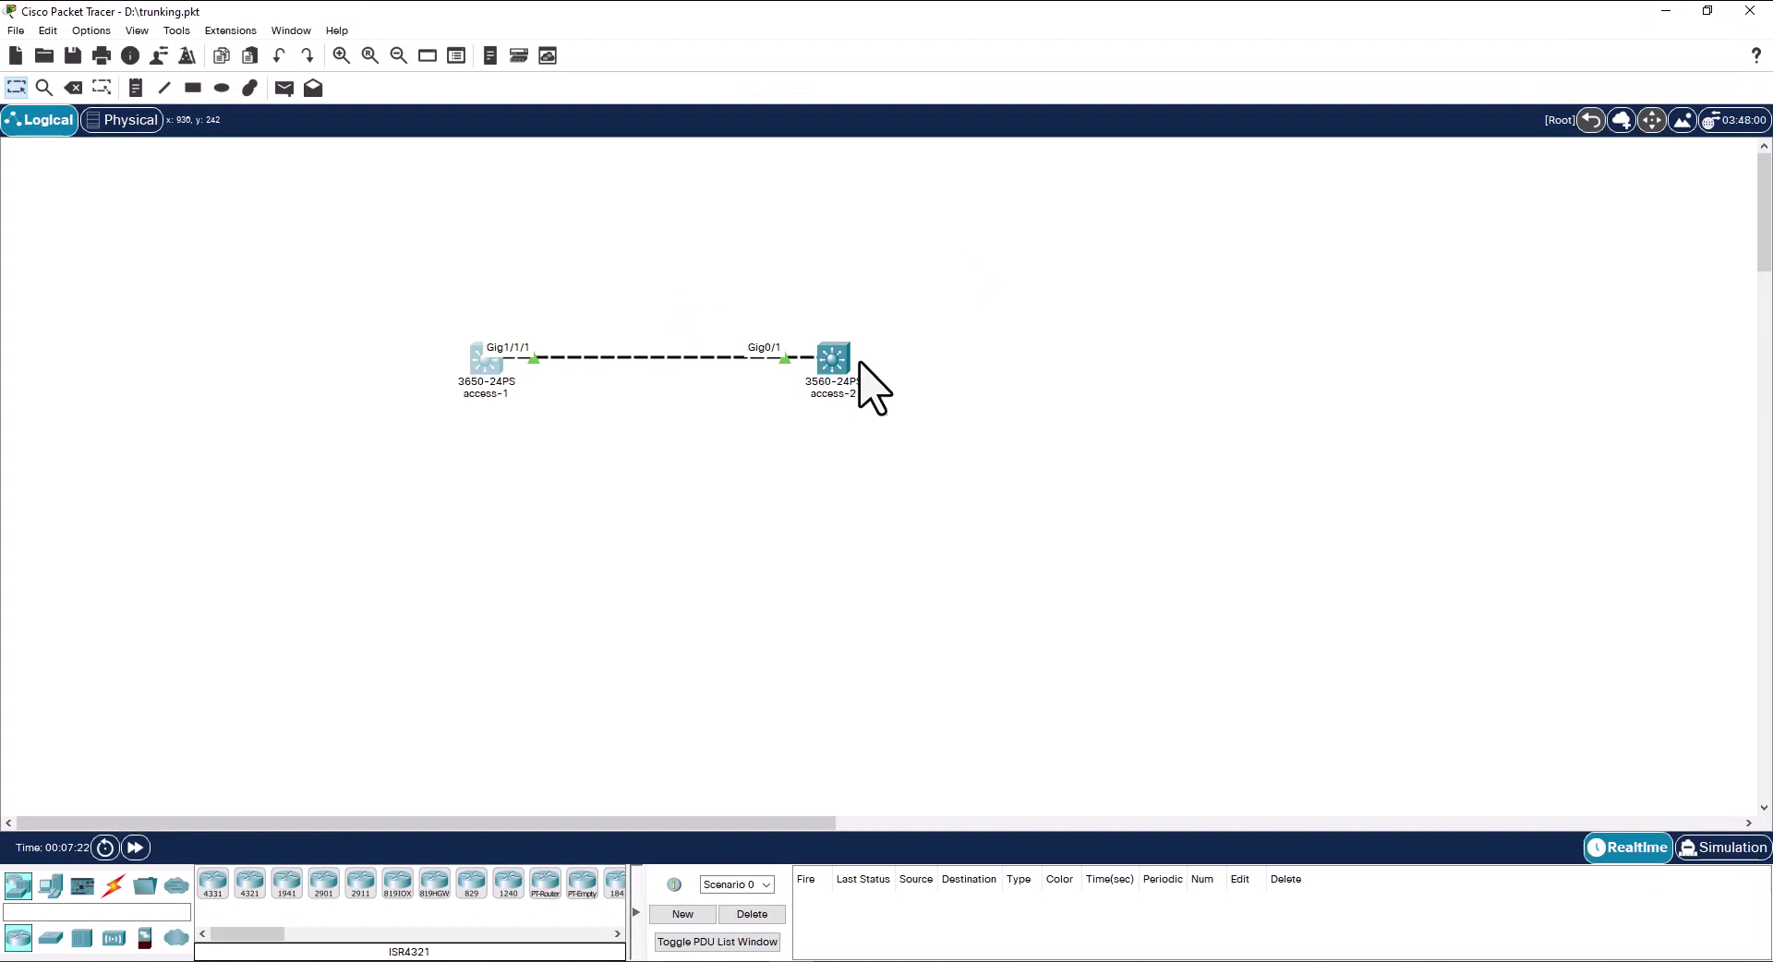
On access-2, enter privileged mode and show trunk Gig0/1: native VLAN 1, VLANs 1,10,20
{"action": "left_click", "coordinate": [832, 362]}
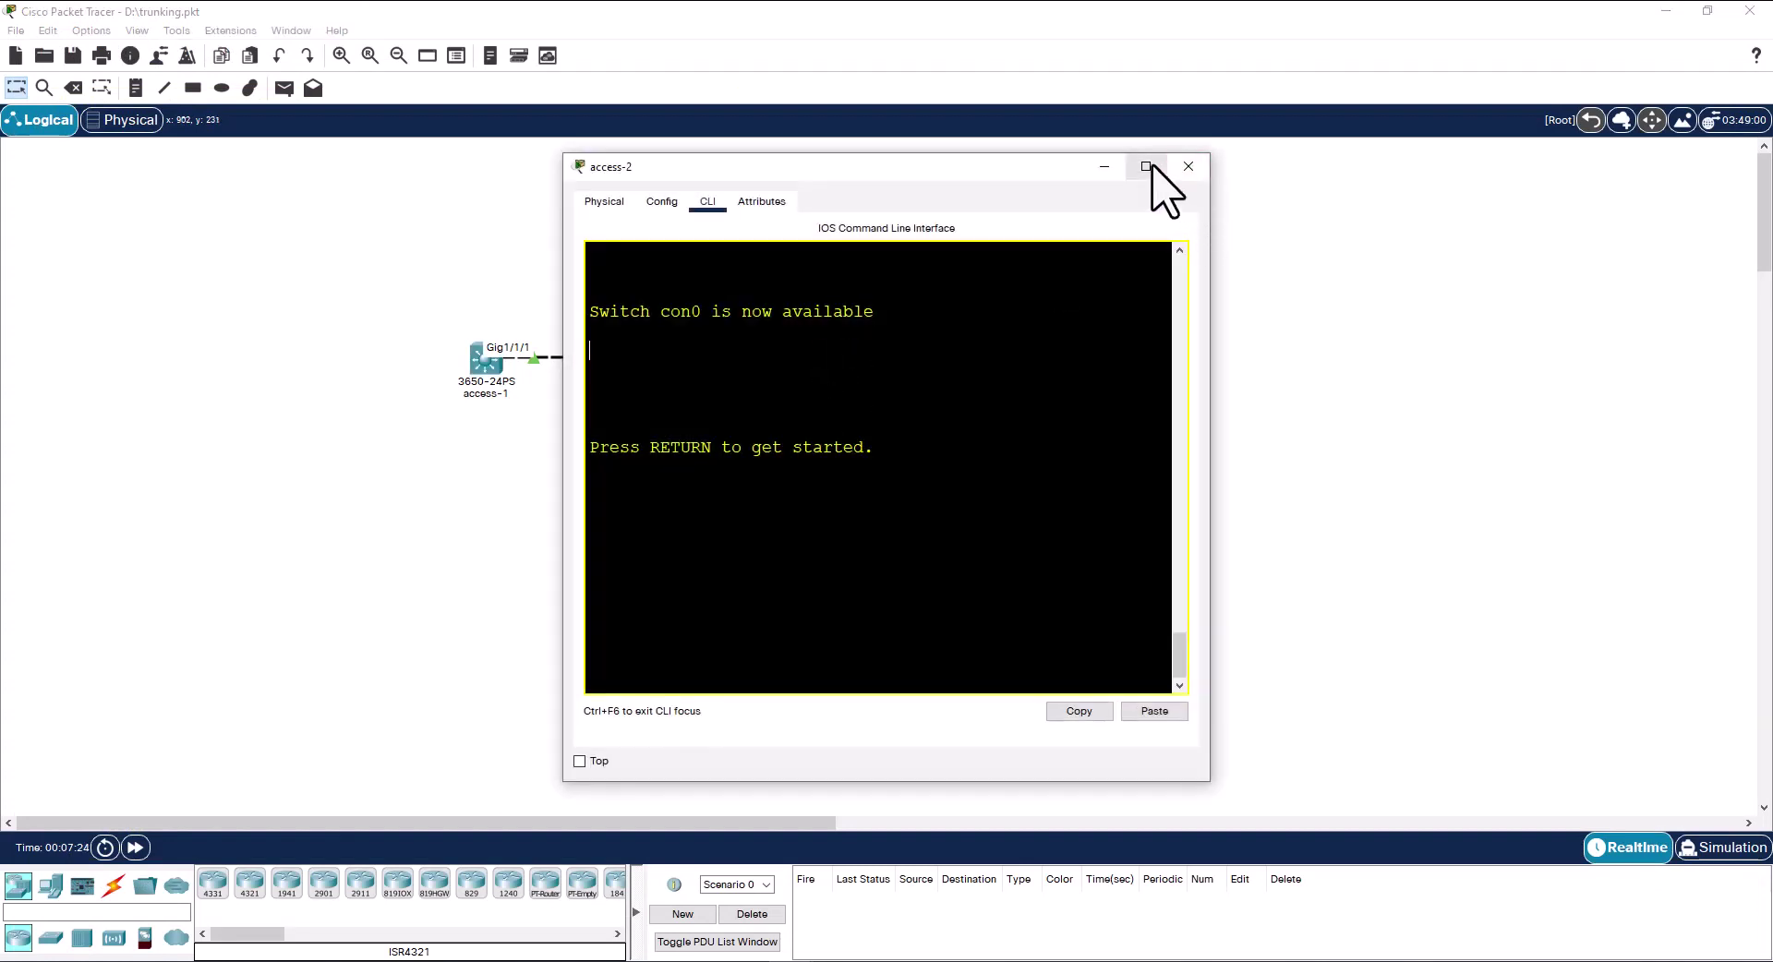
{"action": "left_click", "coordinate": [1146, 166]}
{"action": "key", "text": "Return"}
{"action": "type", "text": "en"}
{"action": "key", "text": "Return"}
{"action": "type", "text": "sh "}
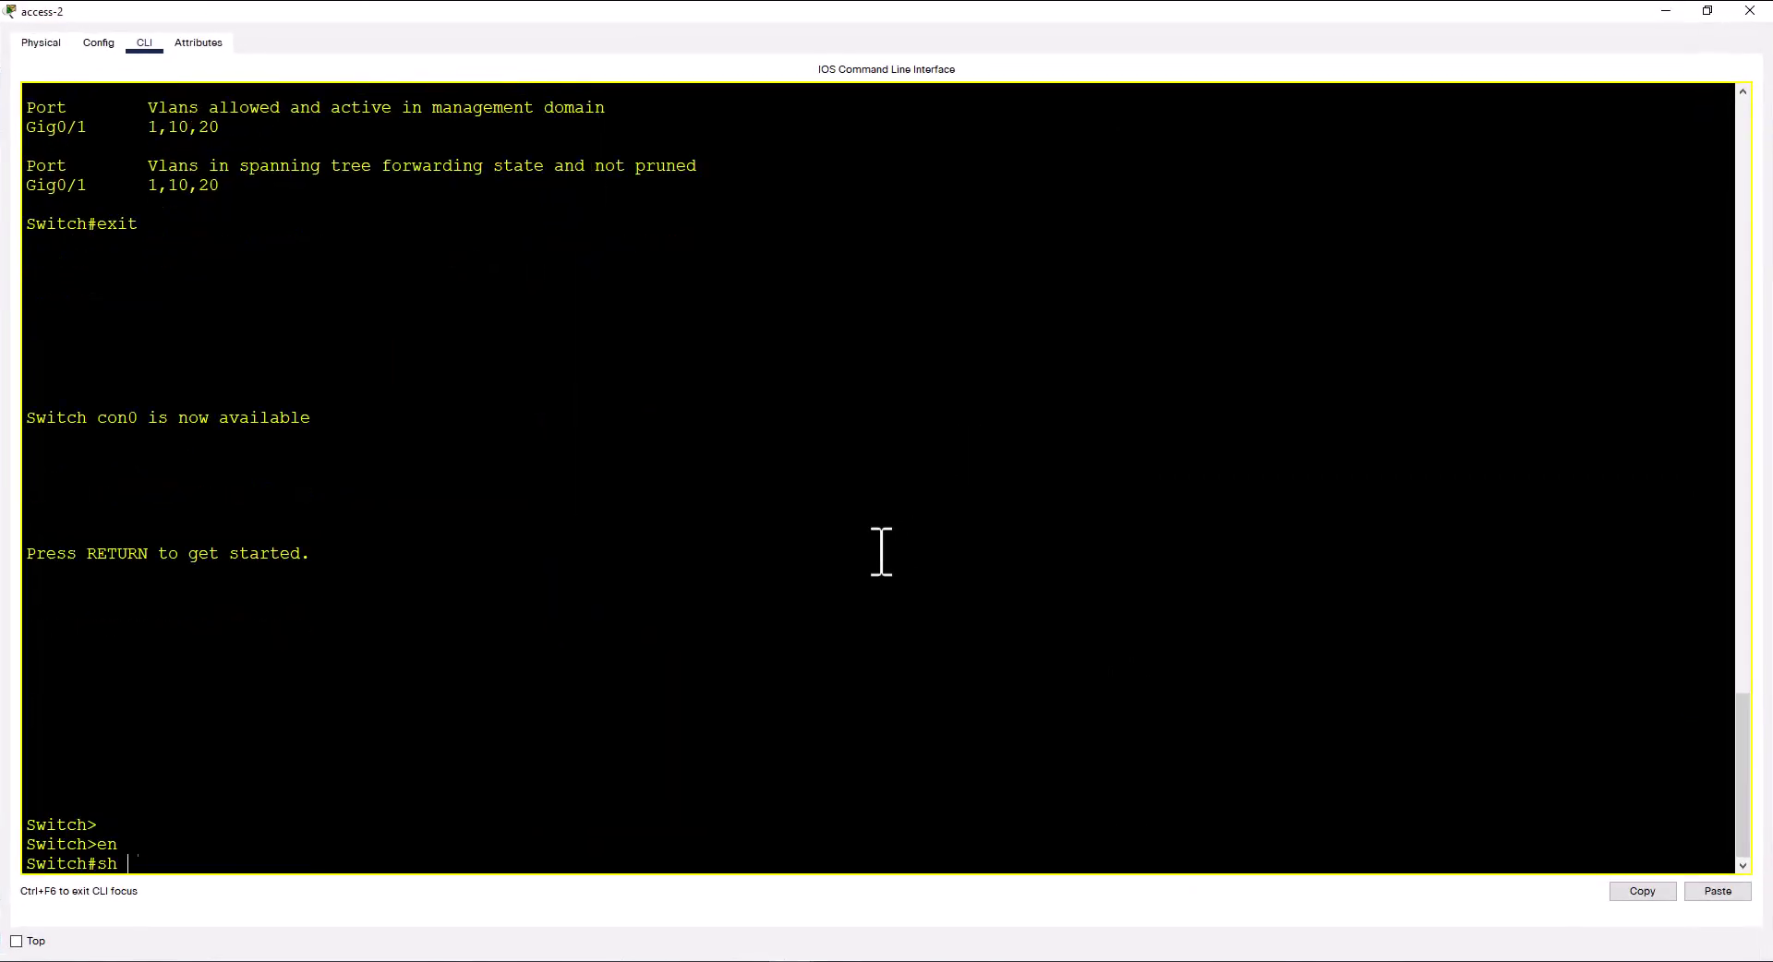
{"action": "type", "text": "int tru"}
{"action": "key", "text": "Tab"}
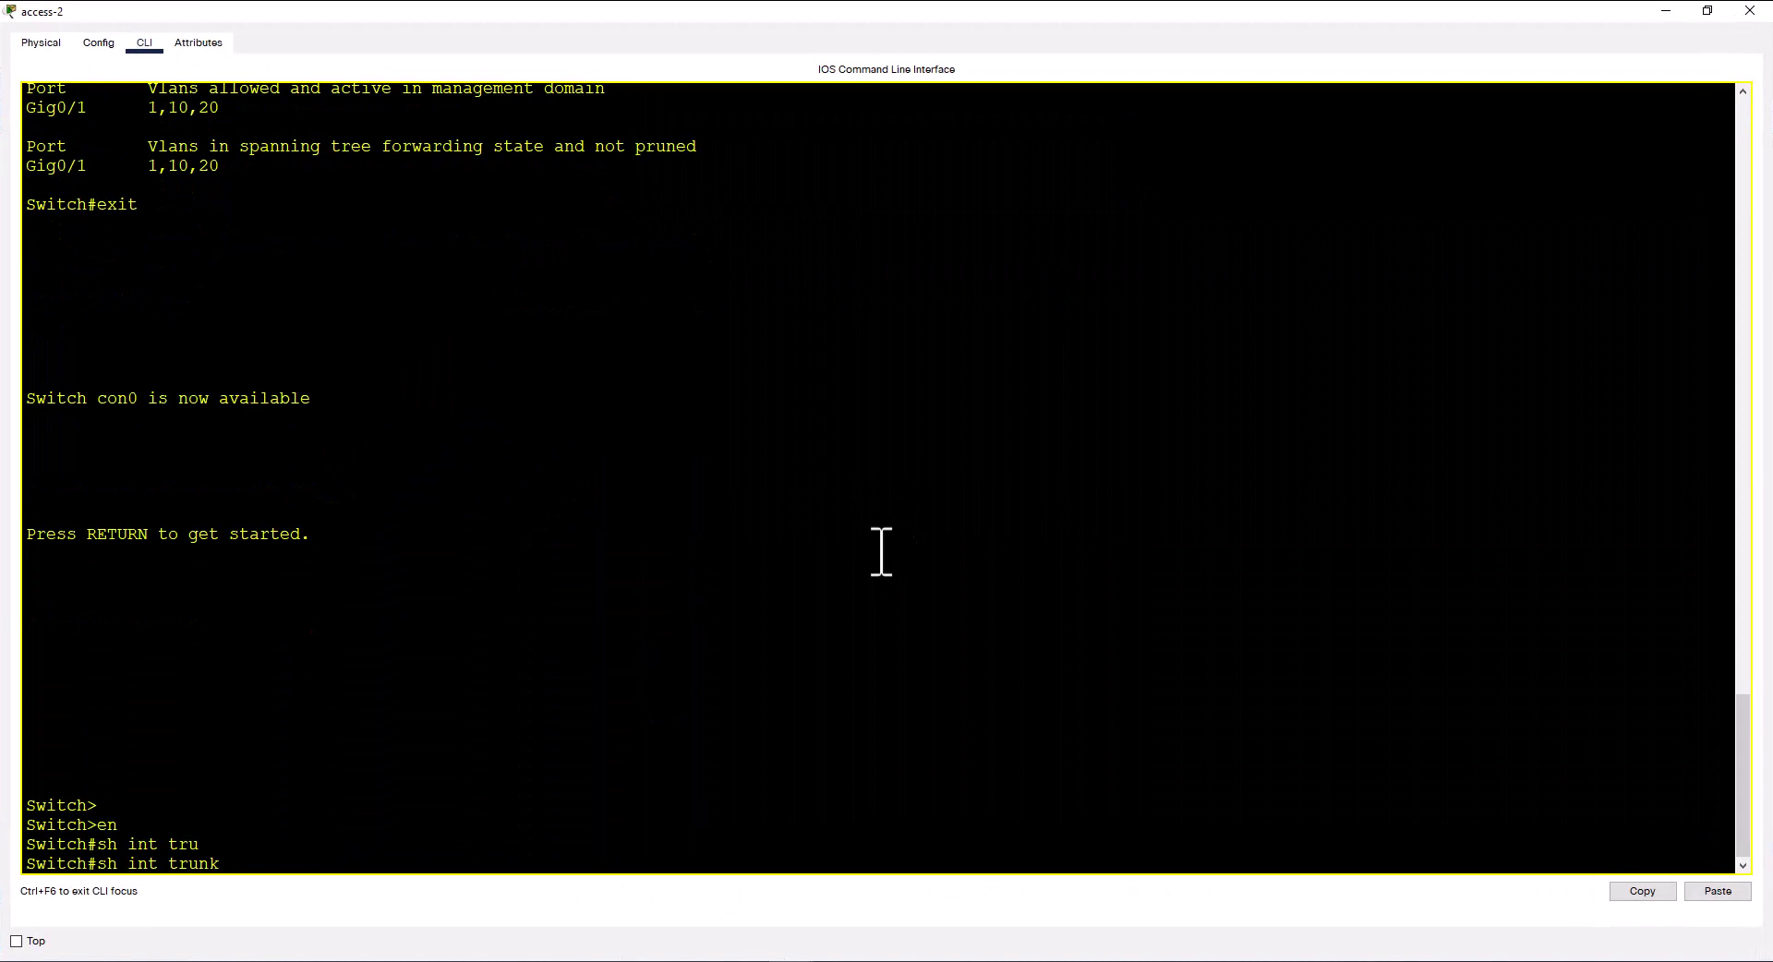
{"action": "key", "text": "Return"}
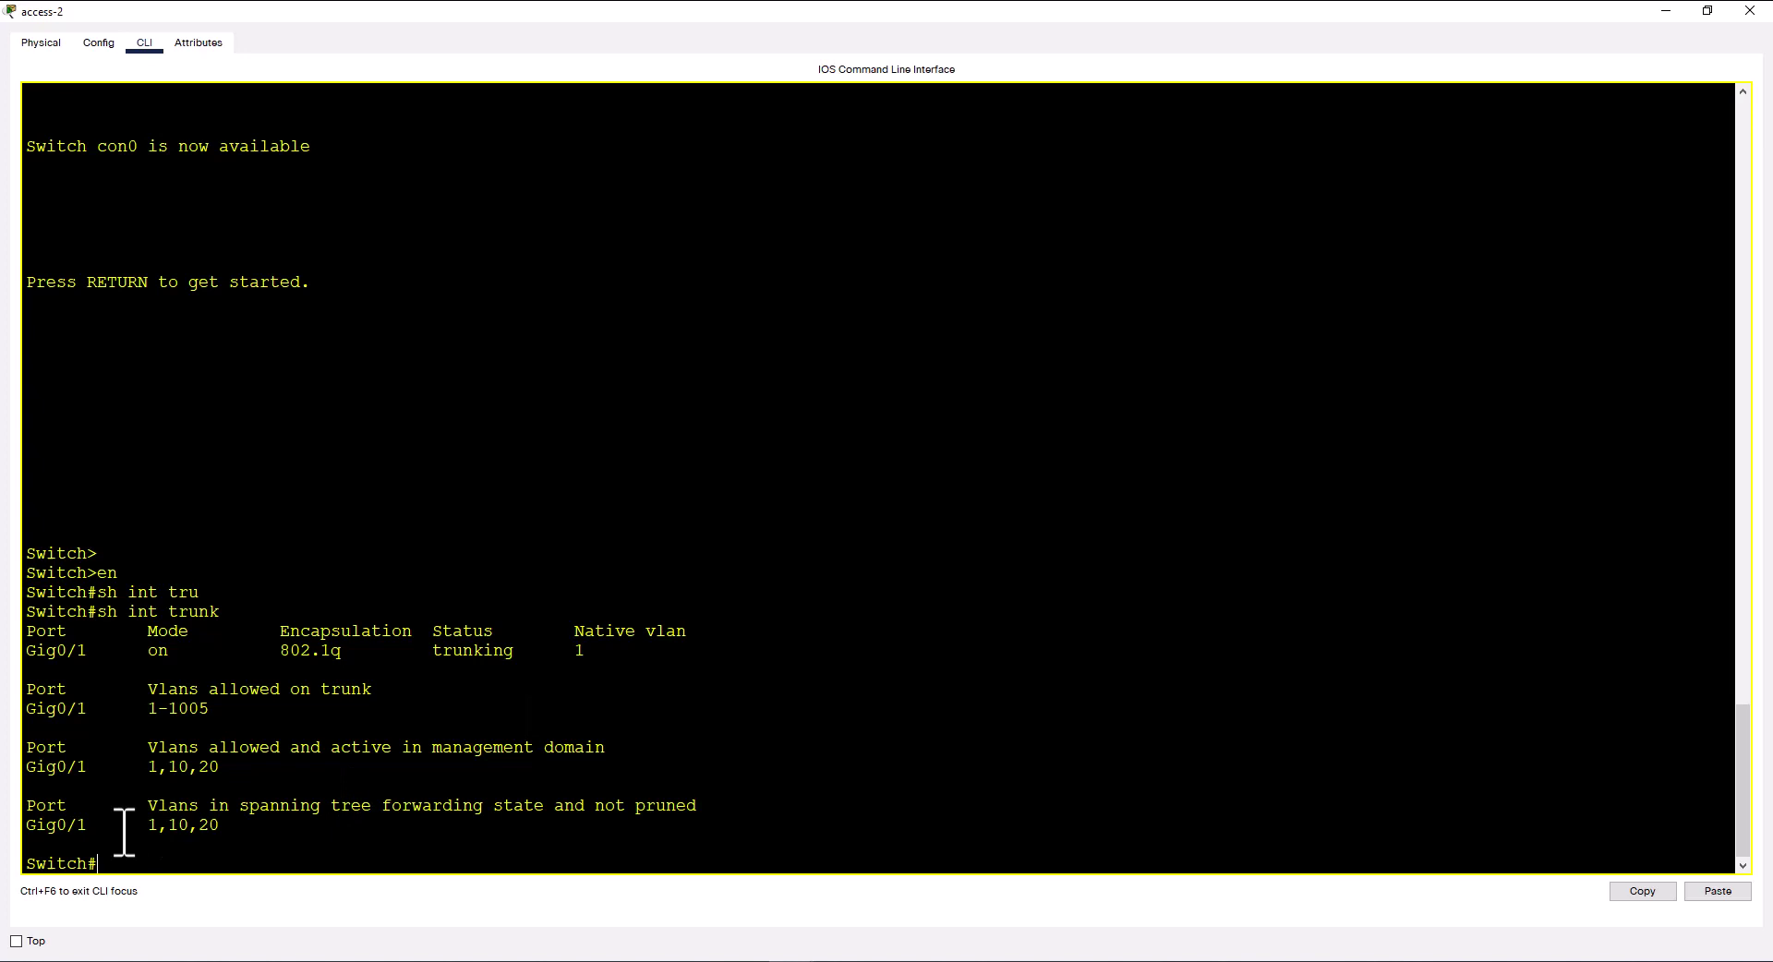
{"action": "triple_click", "coordinate": [27, 807]}
{"action": "left_click_drag", "start_coordinate": [112, 820], "coordinate": [42, 842]}
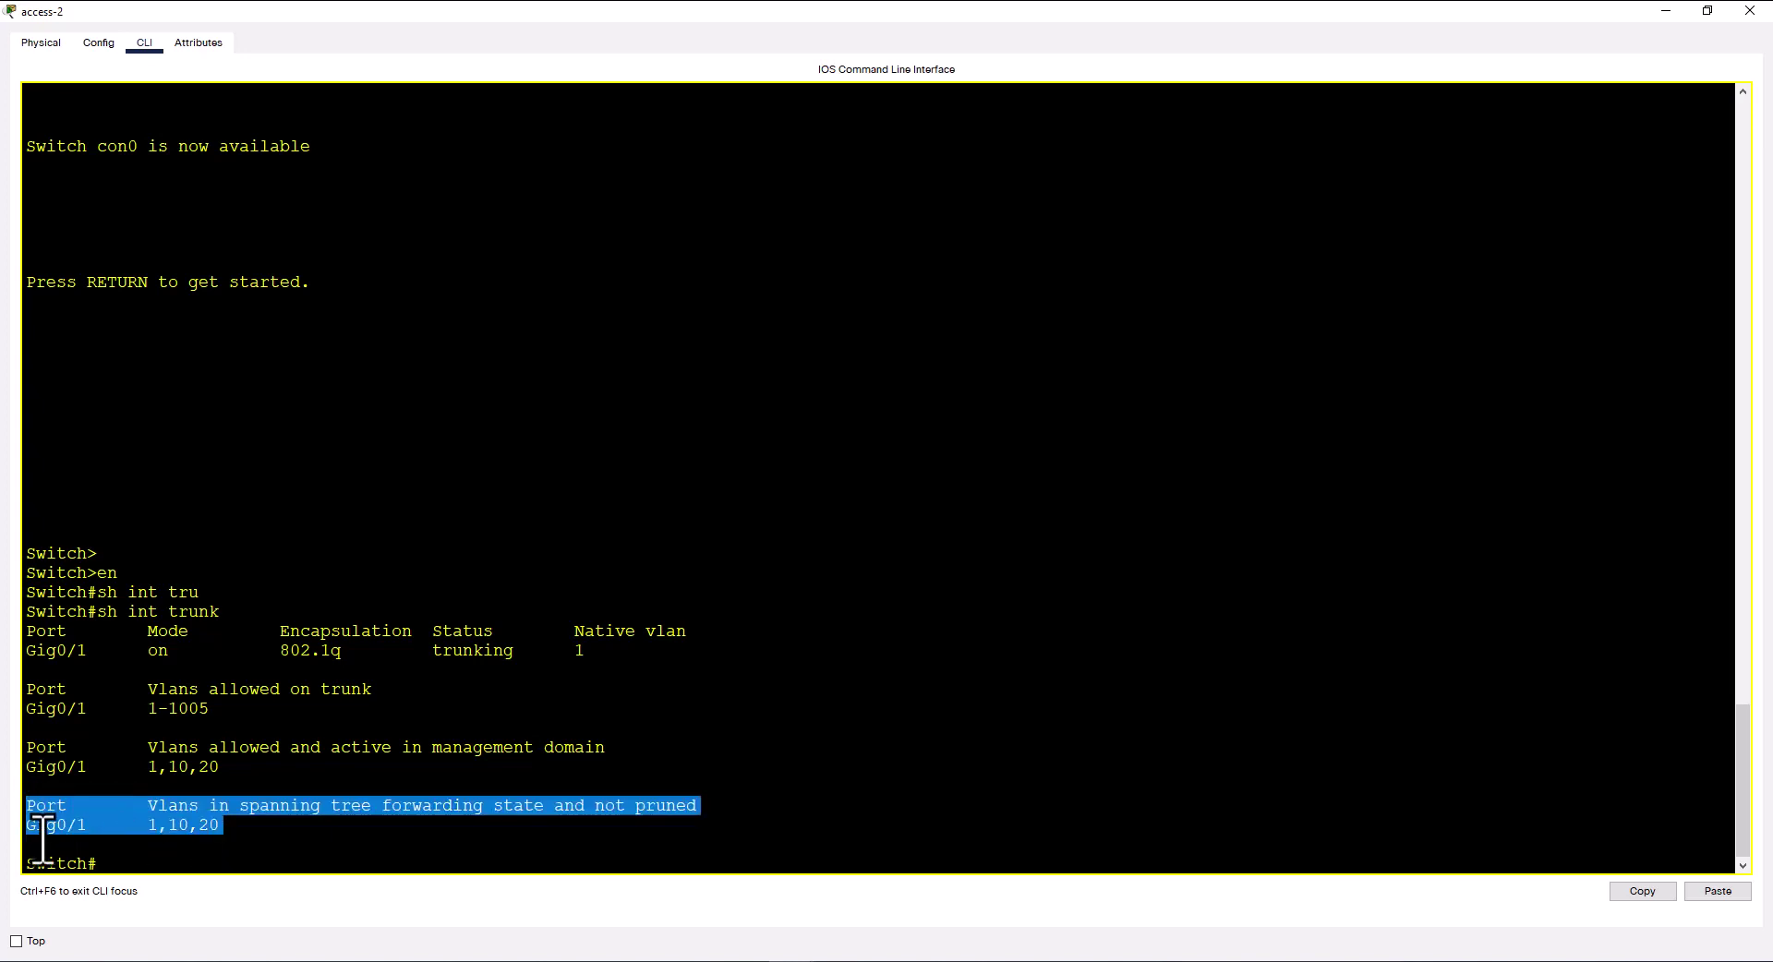
{"action": "left_click", "coordinate": [846, 744]}
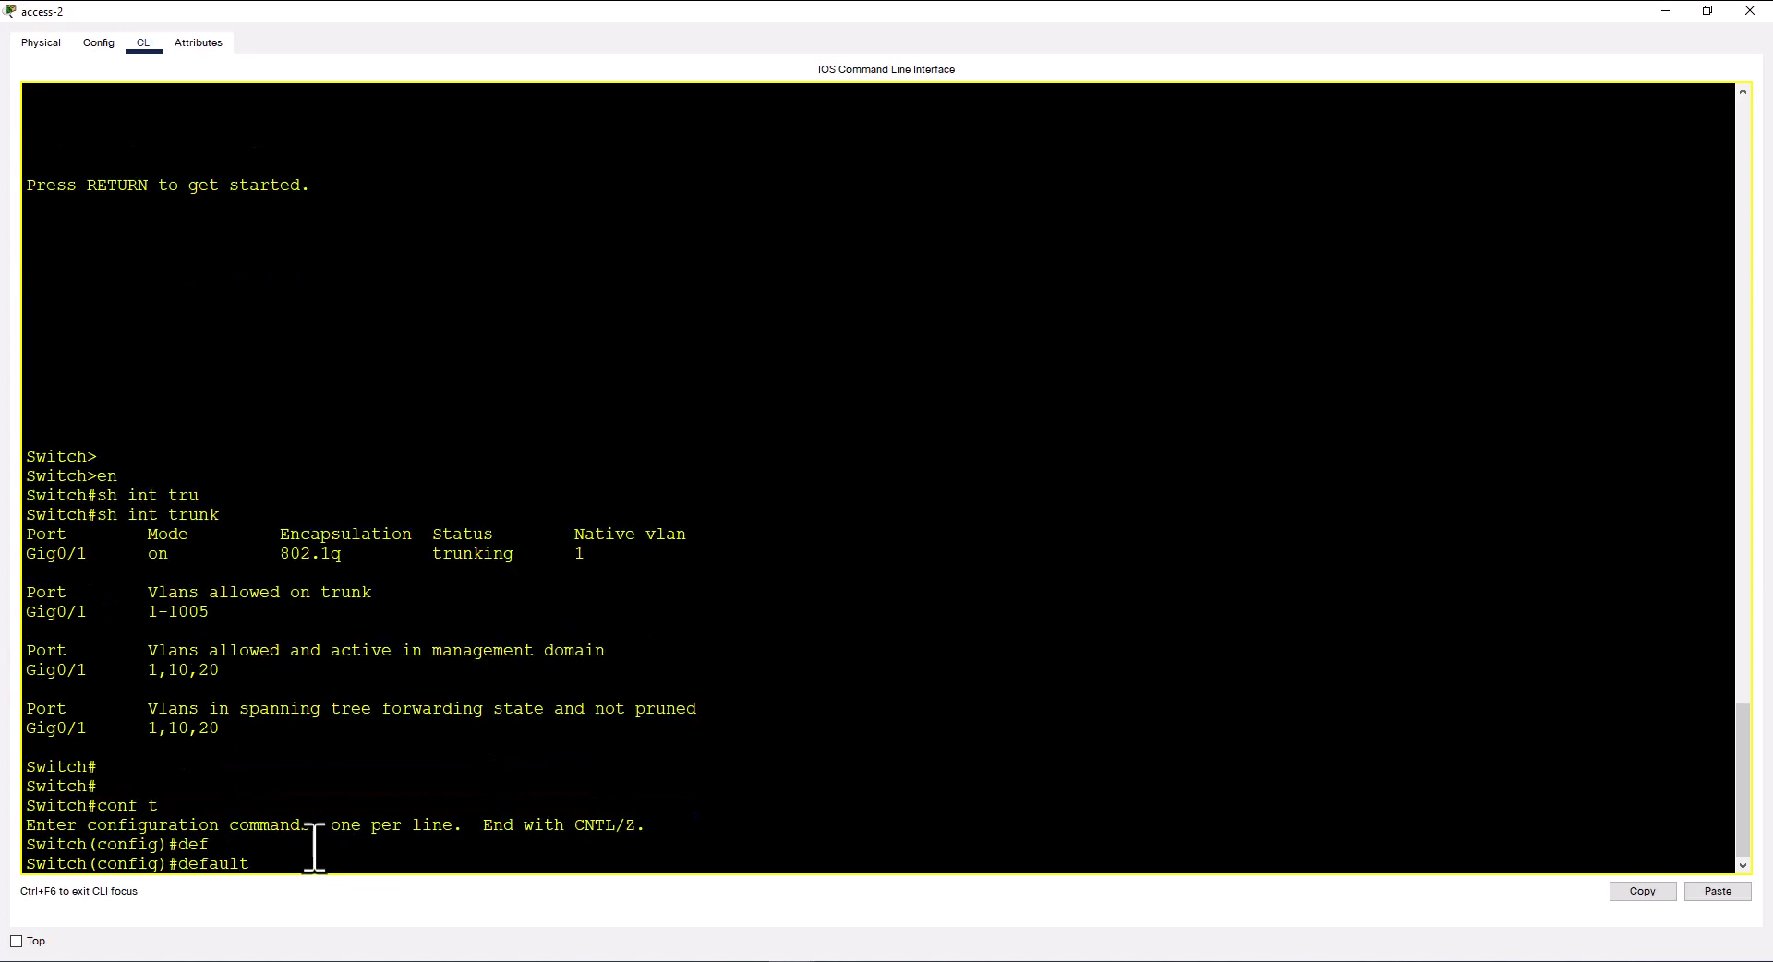
Reset access-2's interface g0/1 to default configuration and exit configuration mode
{"action": "type", "text": "in"}
{"action": "key", "text": "Tab"}
{"action": "type", "text": "g"}
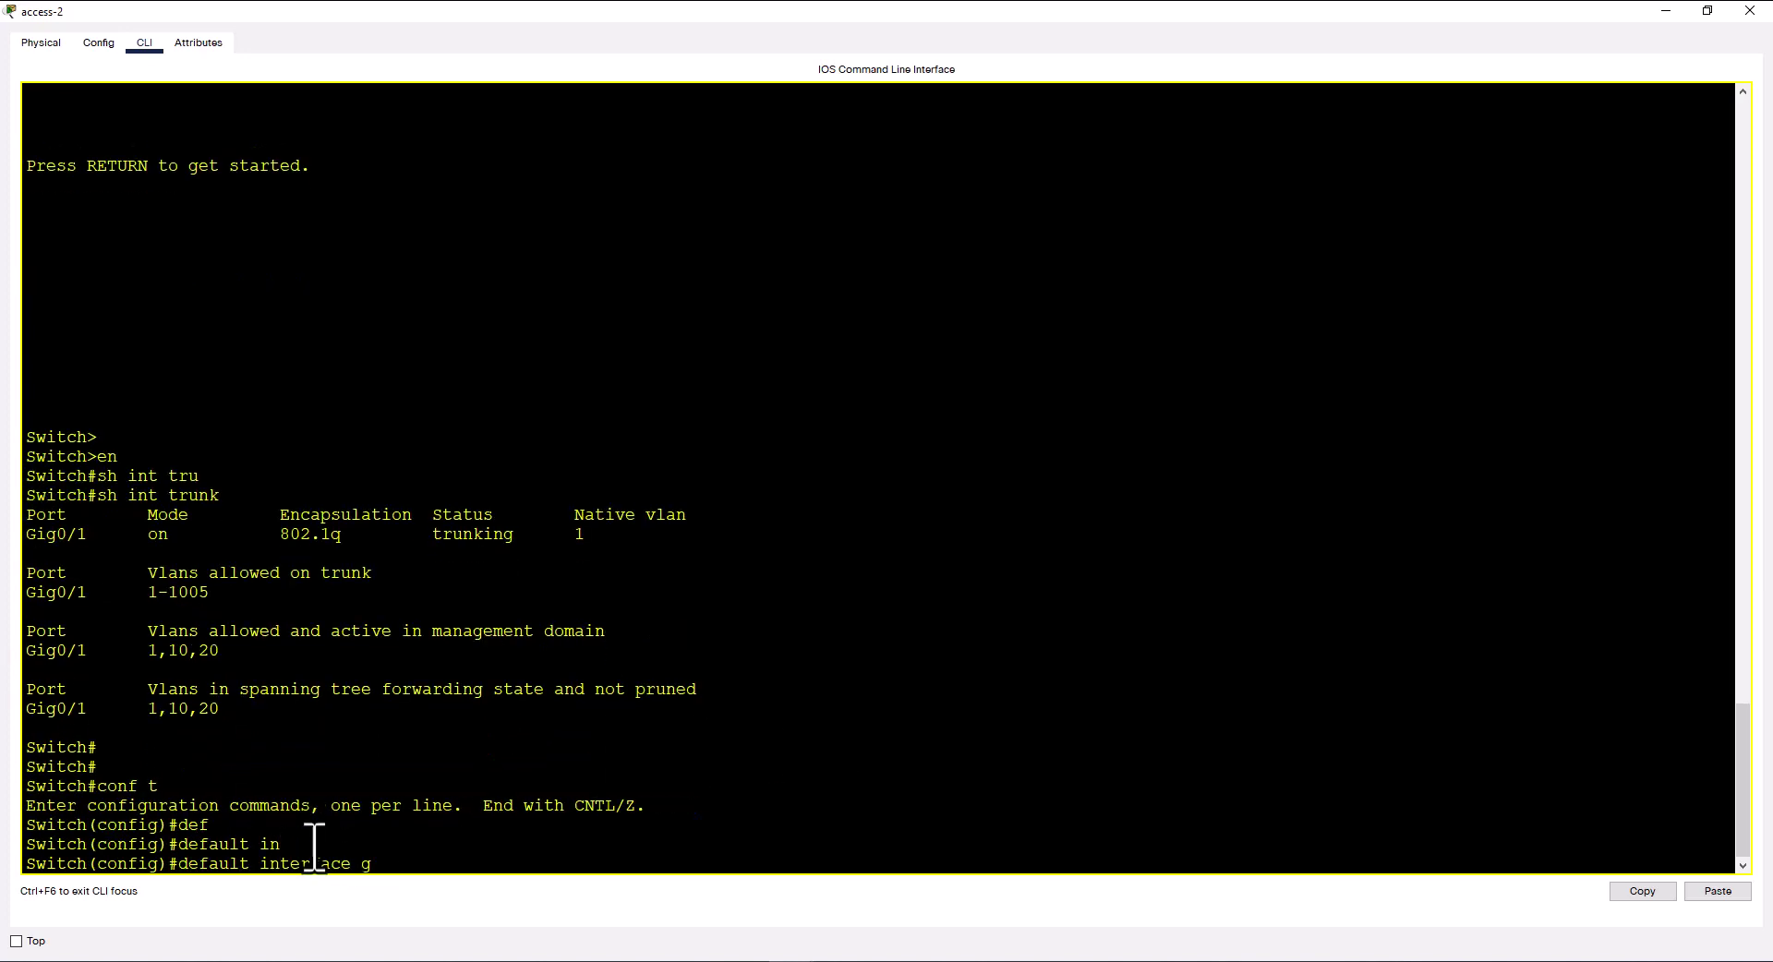
{"action": "type", "text": "0/1"}
{"action": "key", "text": "Return"}
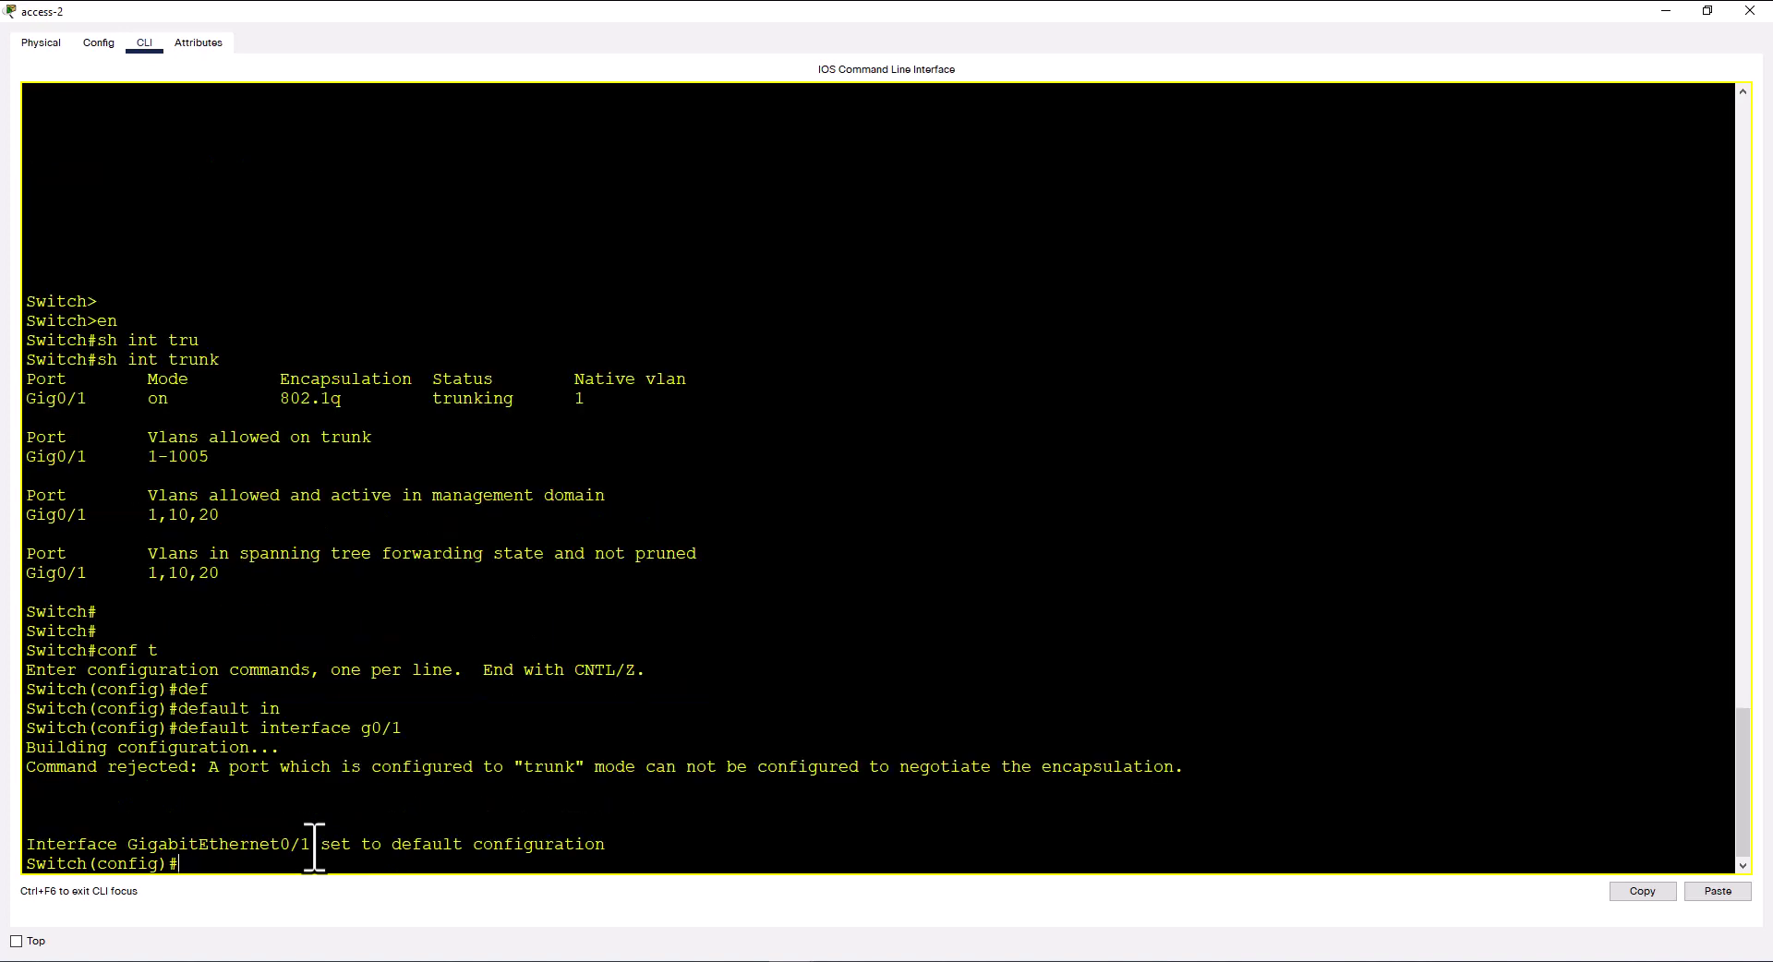
{"action": "key", "text": "Return"}
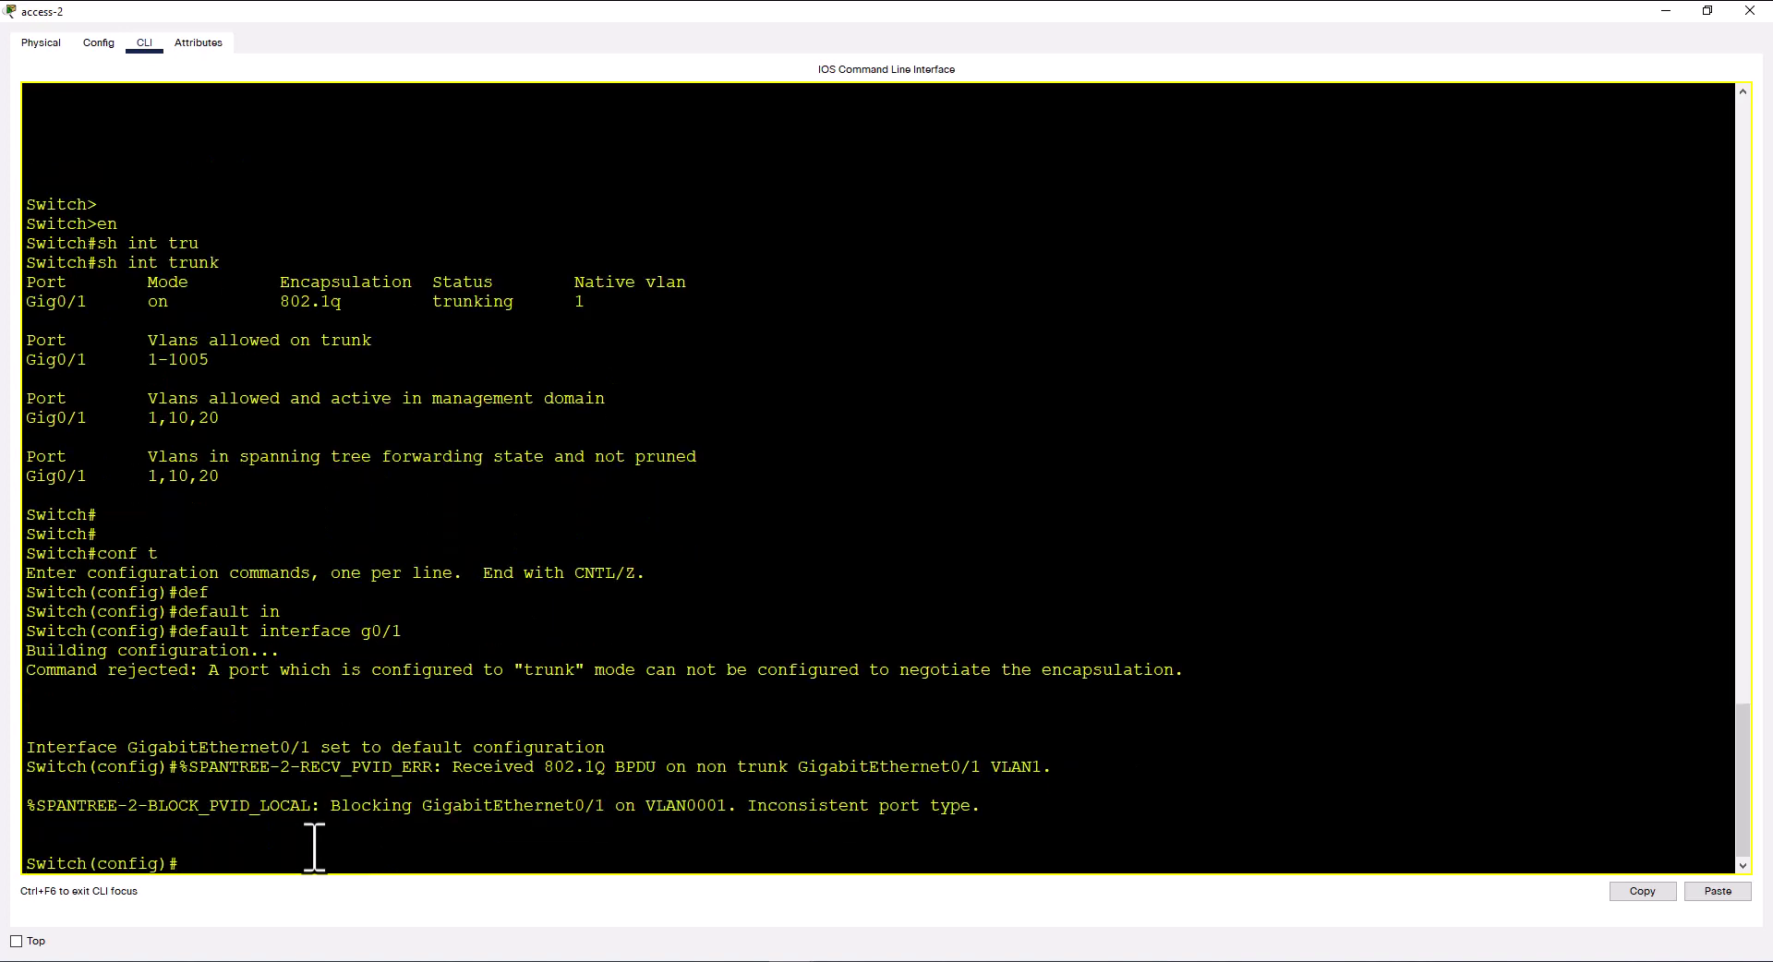
{"action": "type", "text": "end"}
{"action": "key", "text": "Return"}
{"action": "key", "text": "Return"}
Recheck access-2's trunk status, now forwarding no VLANs, then close its console window
{"action": "type", "text": "conf t"}
{"action": "key", "text": "Up"}
{"action": "key", "text": "Up"}
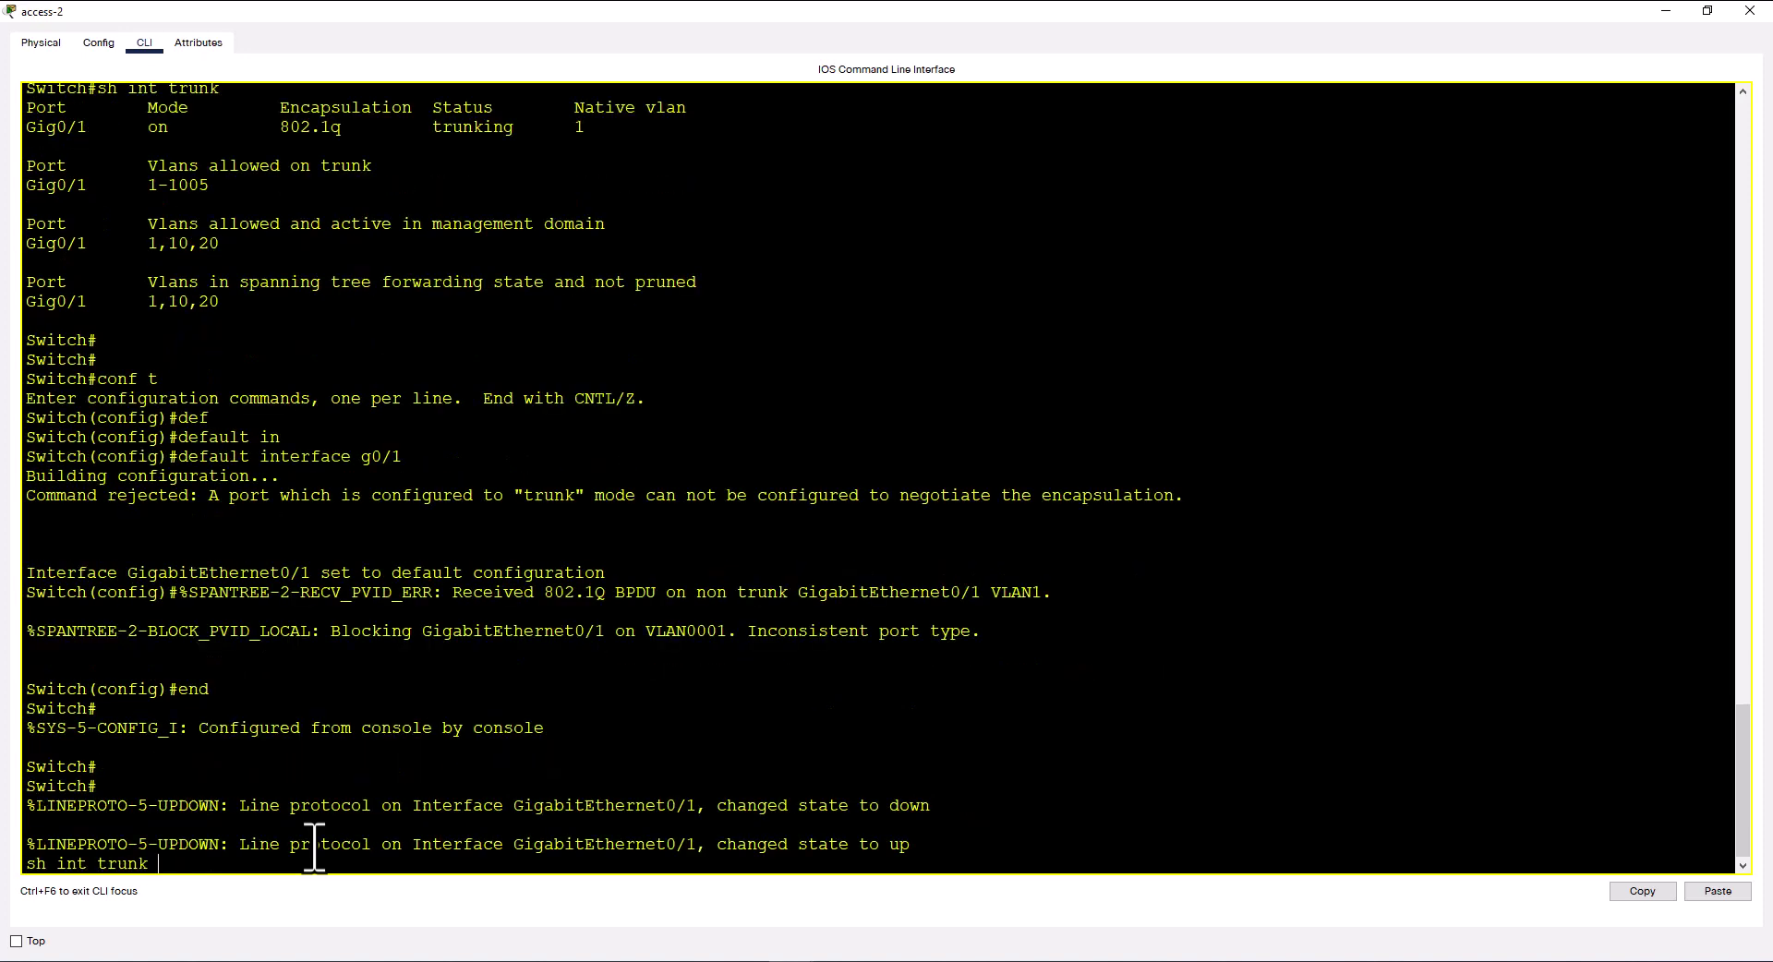
{"action": "key", "text": "Return"}
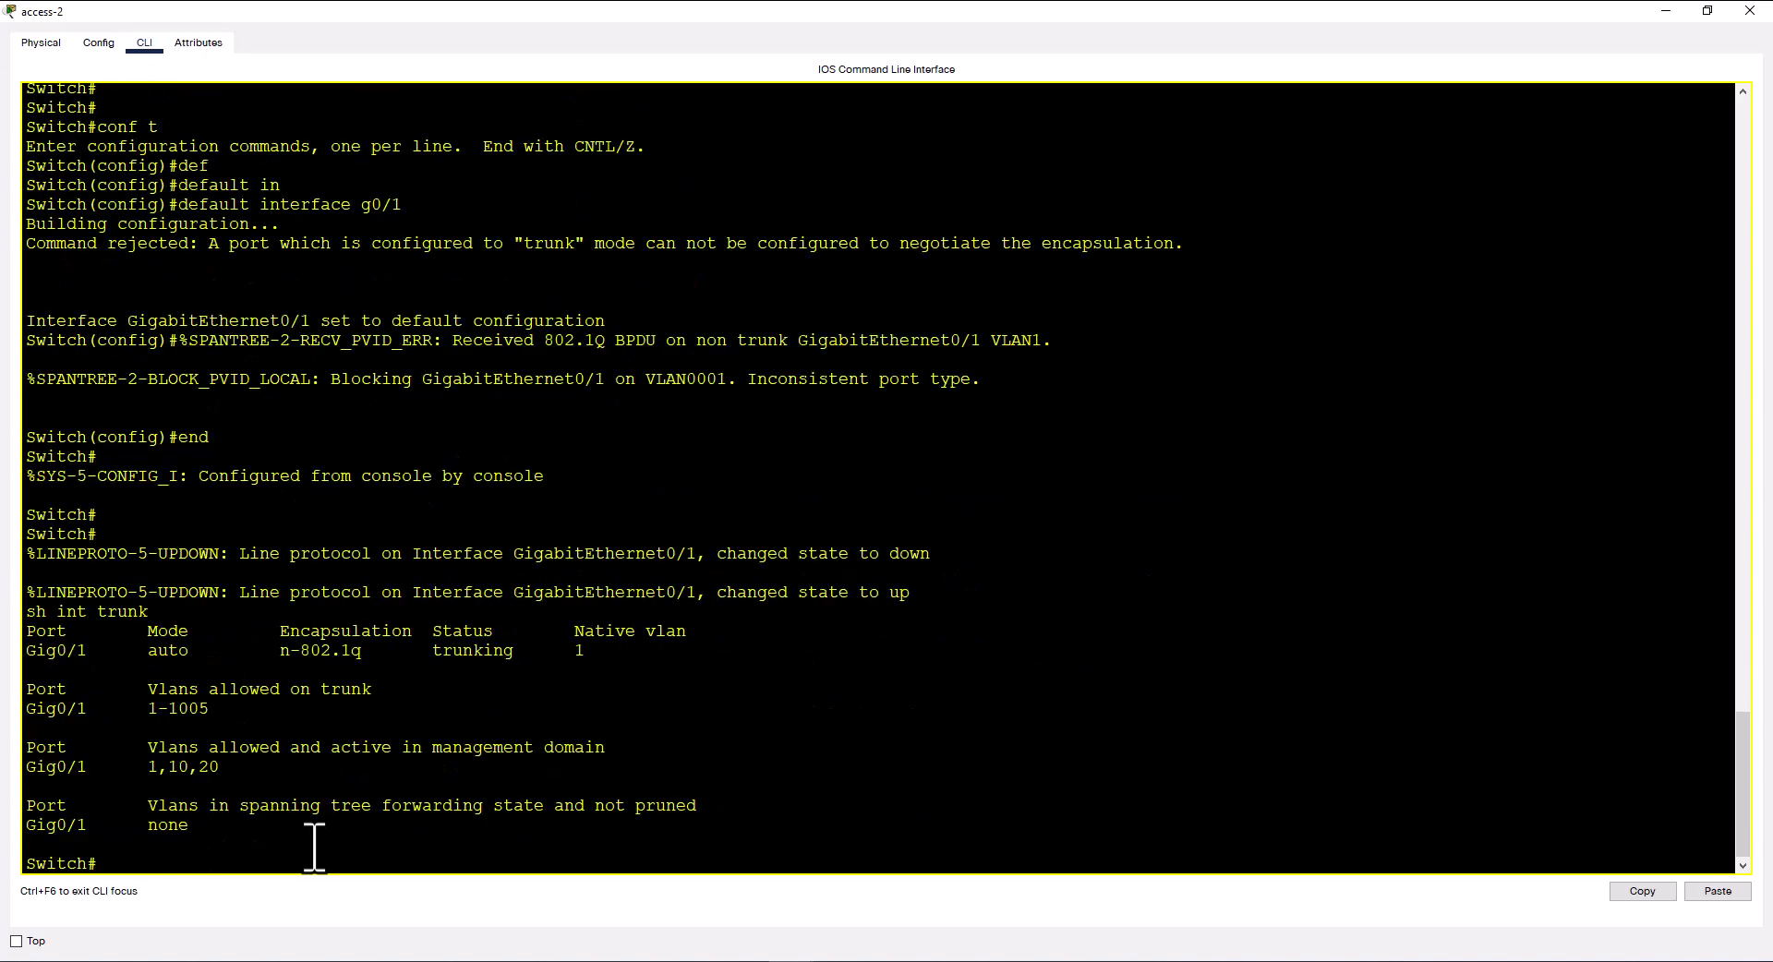
{"action": "key", "text": "Return"}
{"action": "key", "text": "Return"}
{"action": "type", "text": "sh int tru"}
{"action": "key", "text": "Tab"}
{"action": "key", "text": "Return"}
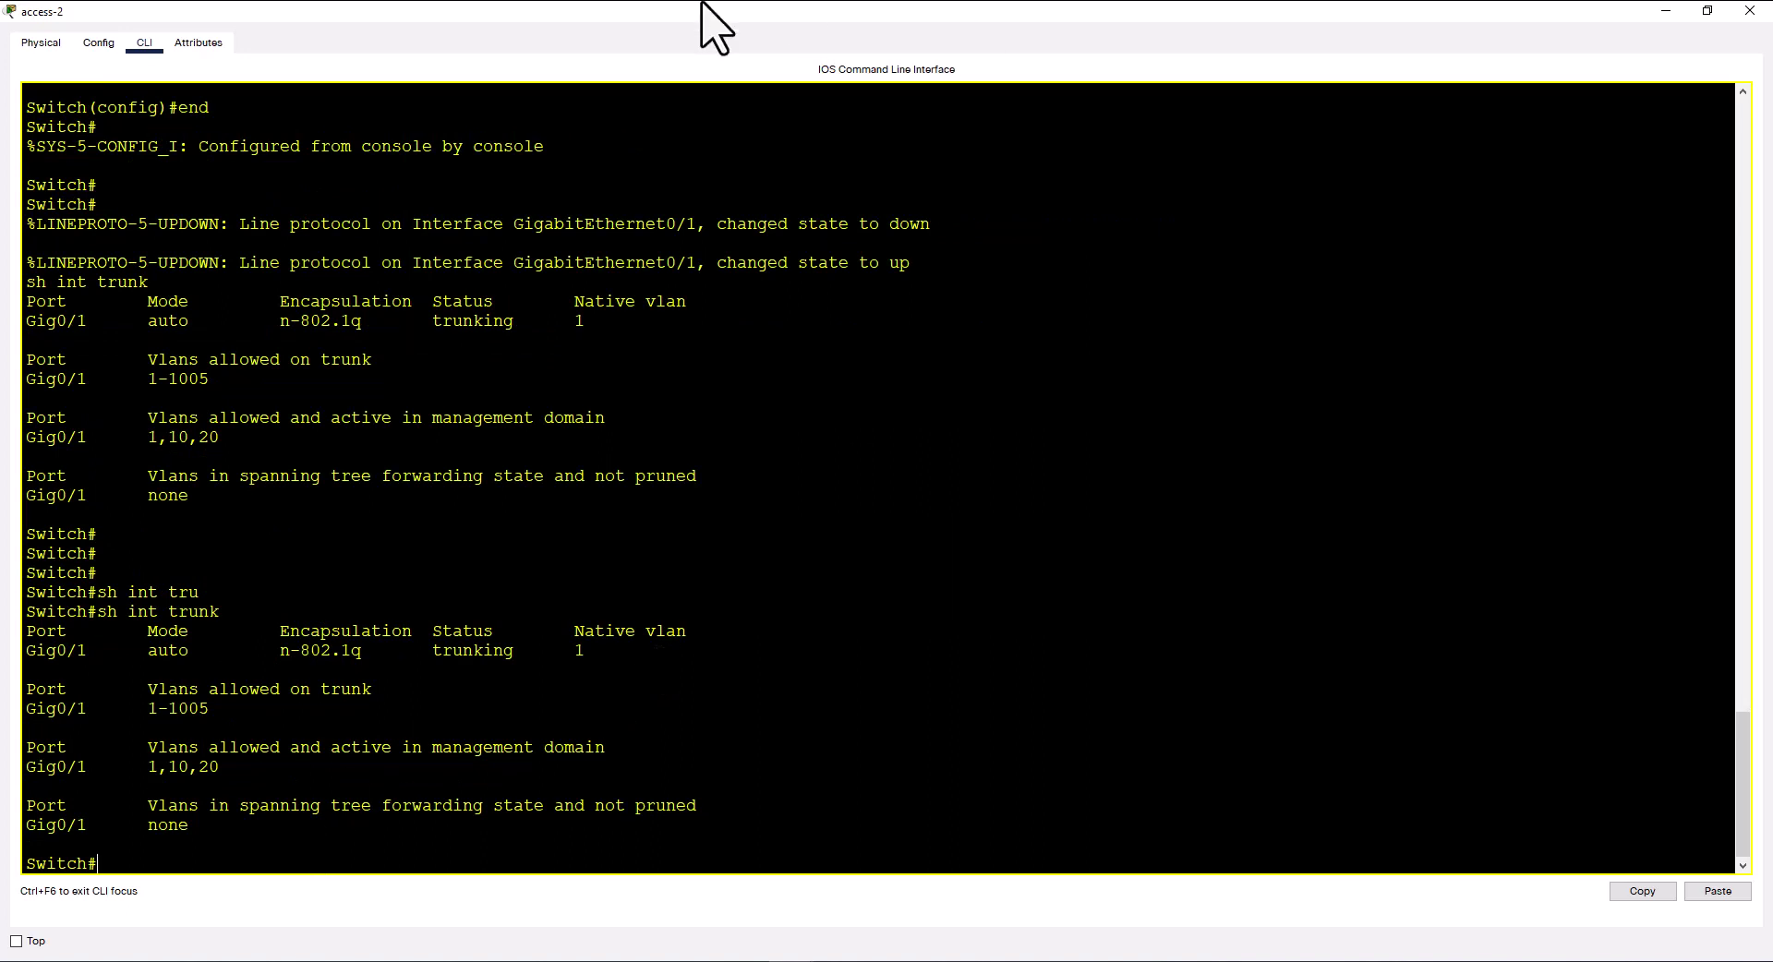
{"action": "left_click", "coordinate": [1749, 11]}
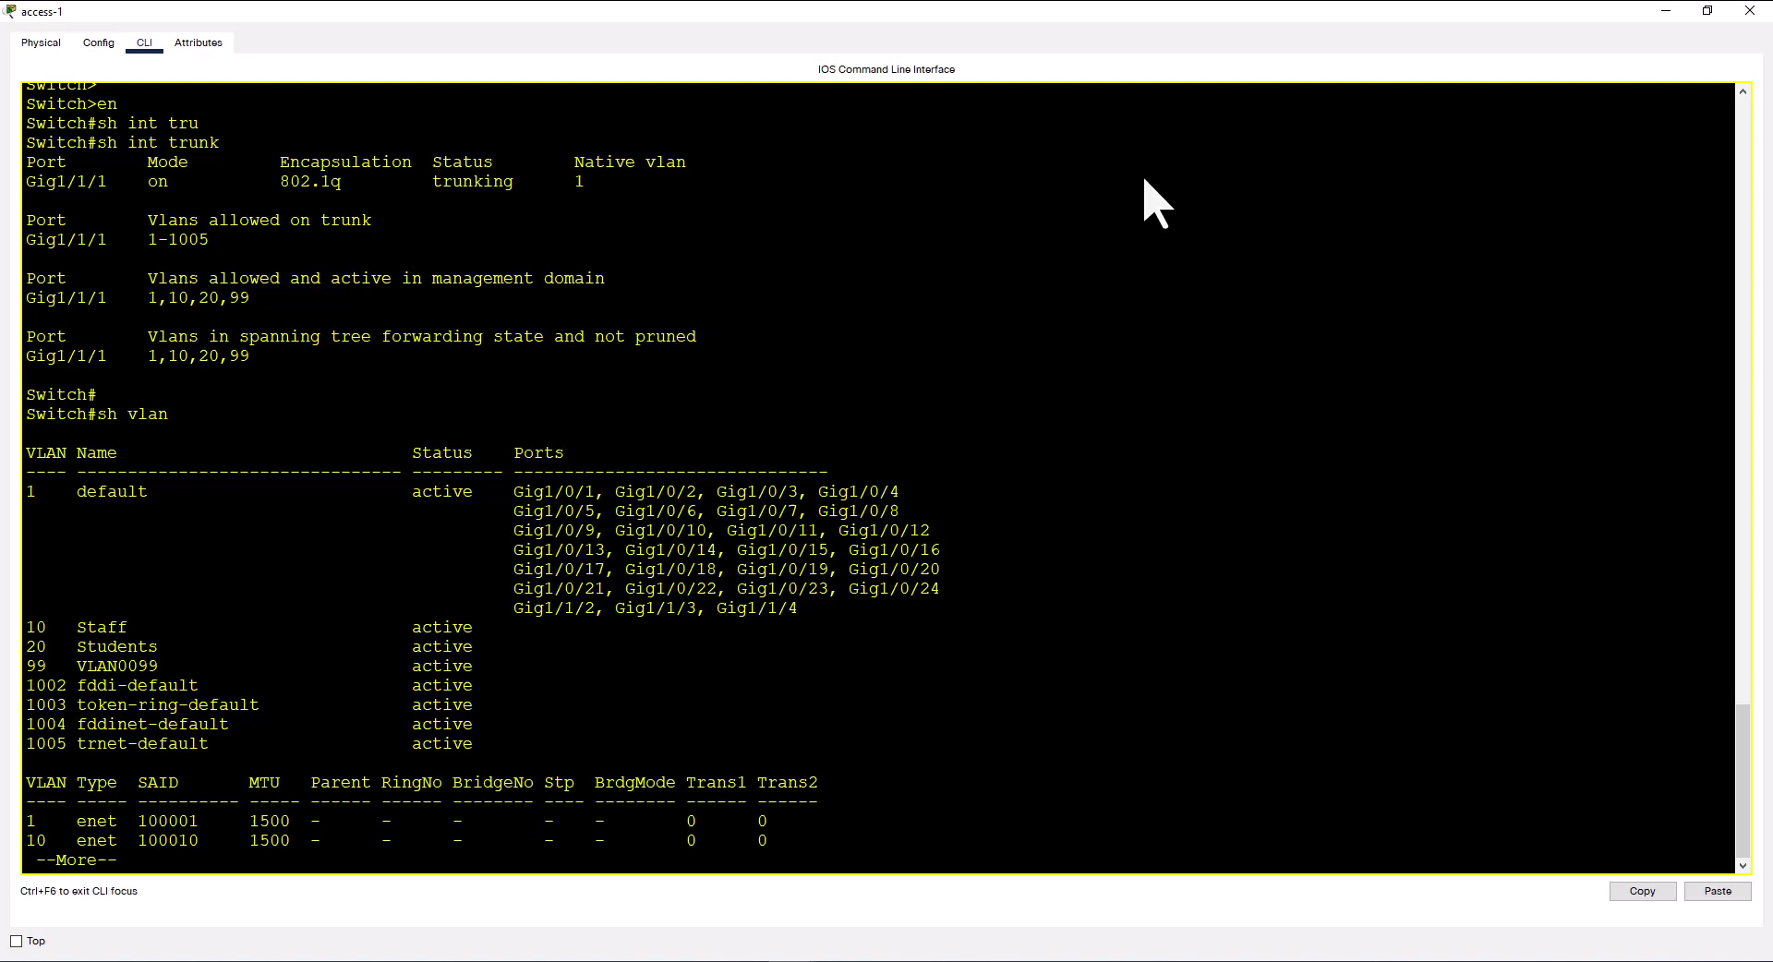
On access-1, enter conf t and run default interface g1/1/1
{"action": "key", "text": "q"}
{"action": "key", "text": "Return"}
{"action": "type", "text": "conf t"}
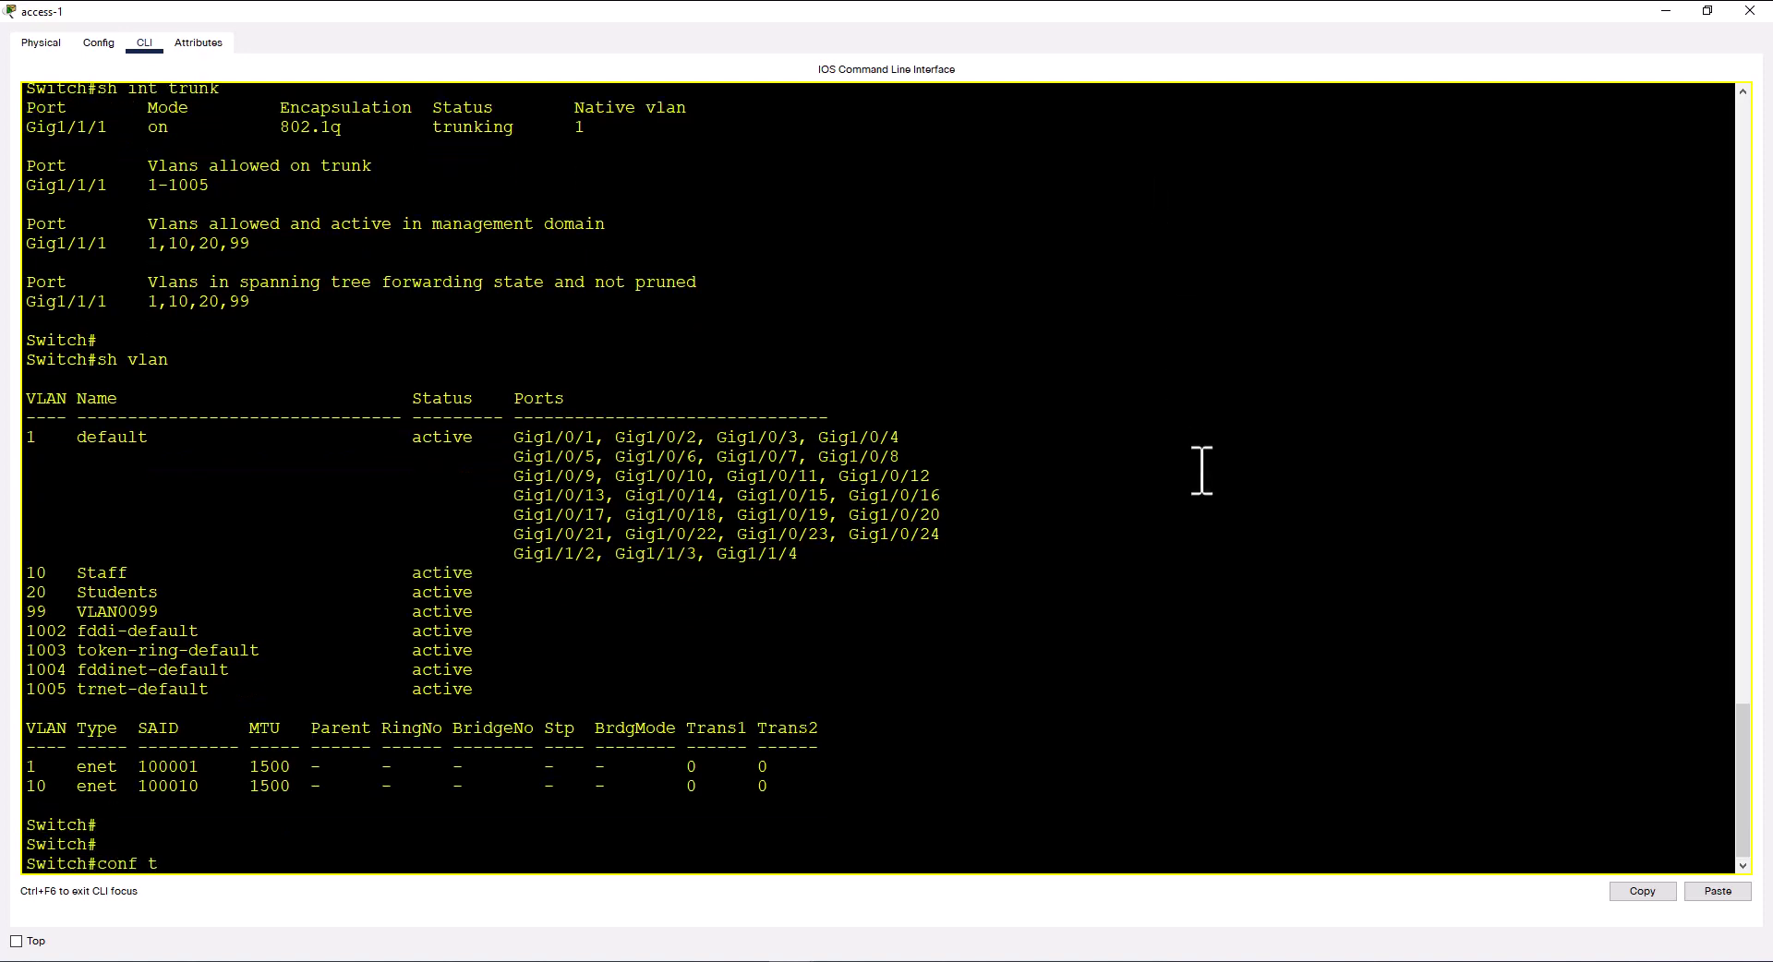
{"action": "key", "text": "Return"}
{"action": "type", "text": "de"}
{"action": "key", "text": "Tab"}
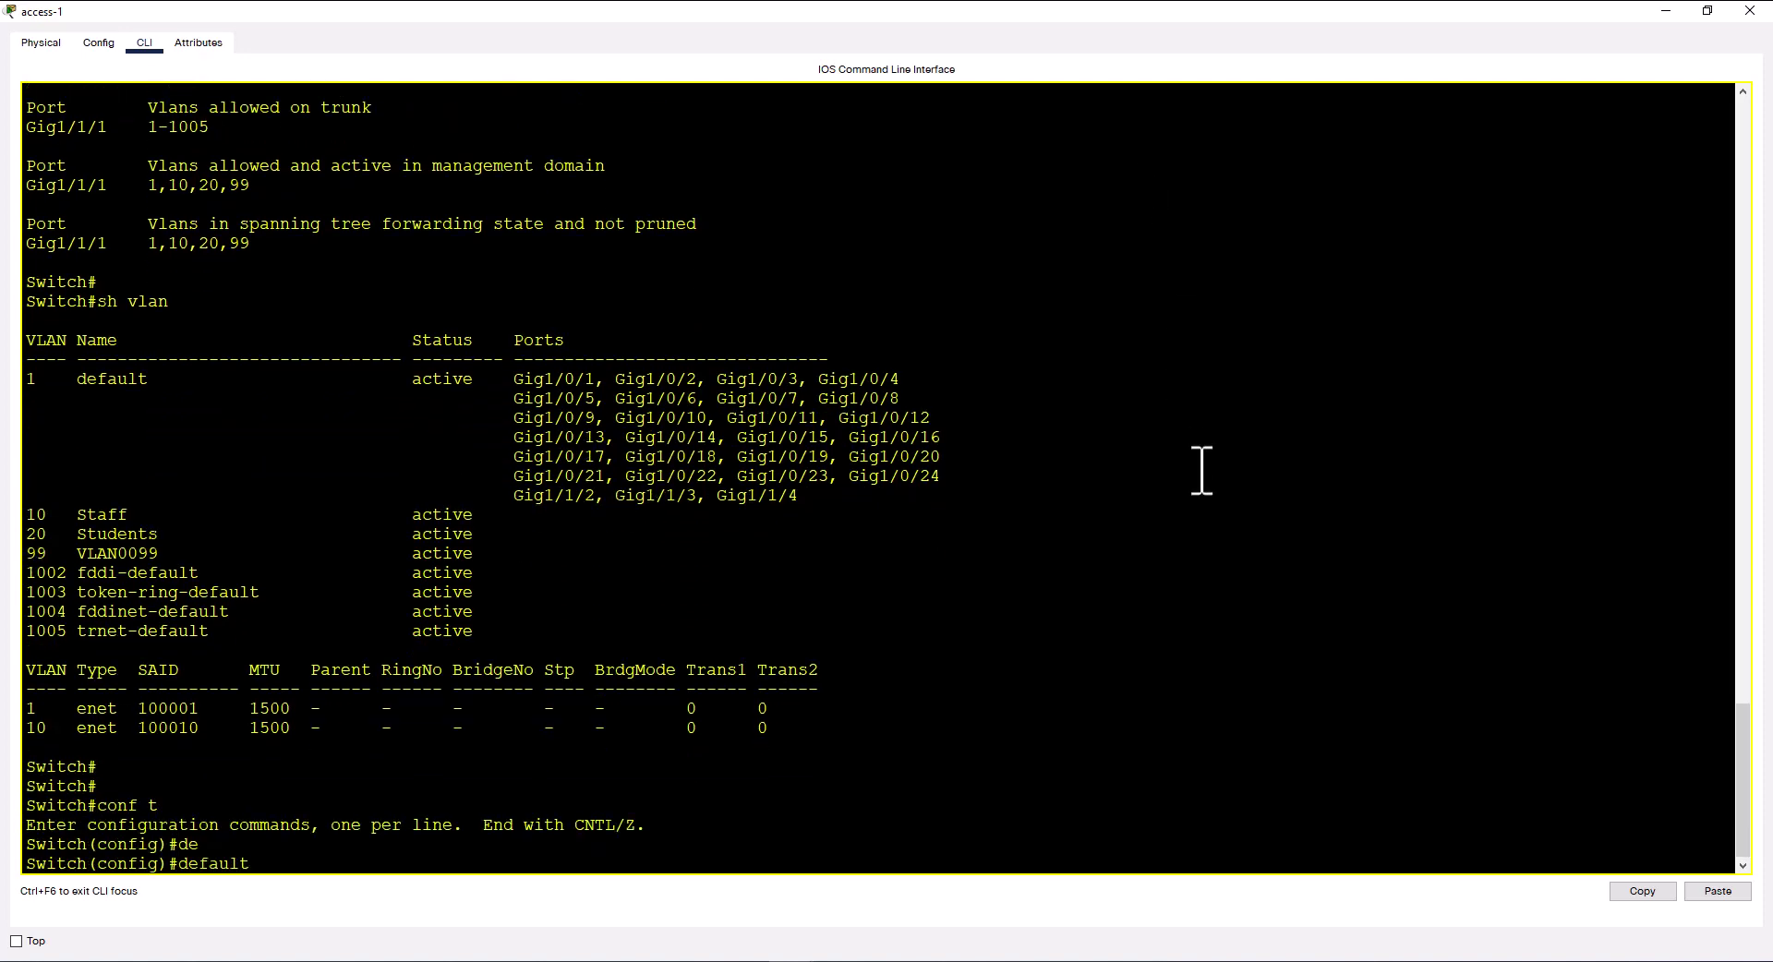
{"action": "type", "text": "in"}
{"action": "key", "text": "Tab"}
{"action": "type", "text": "g"}
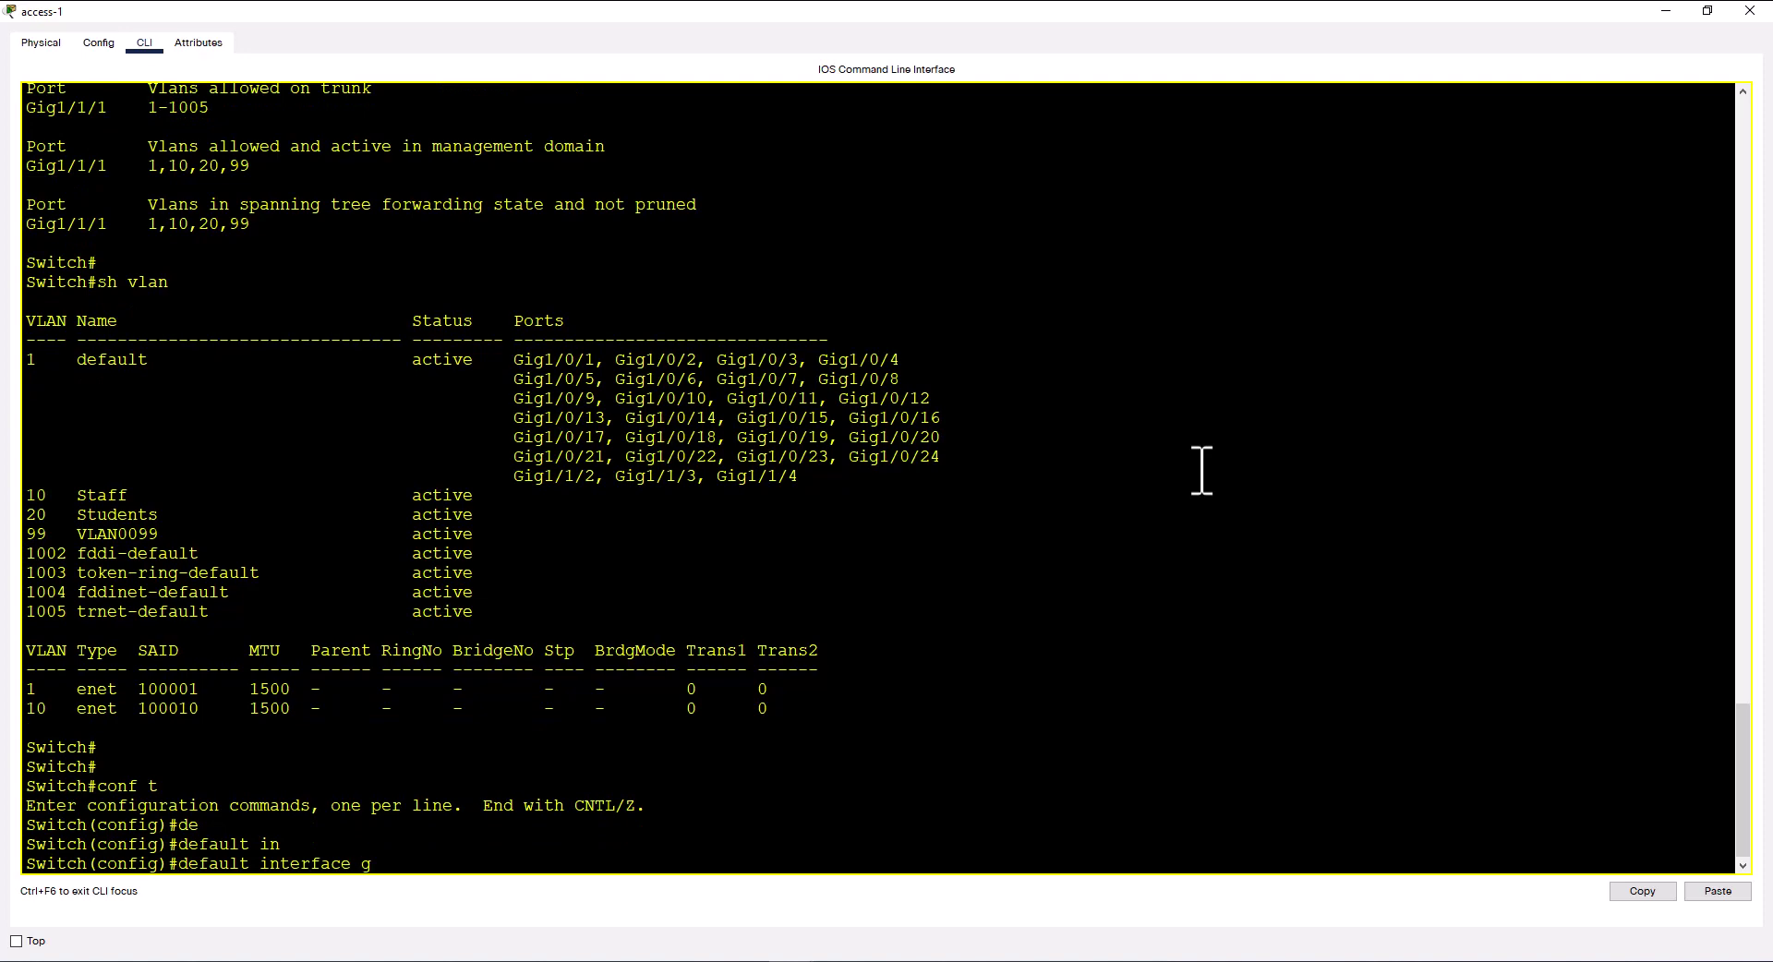
{"action": "type", "text": "1/1/1"}
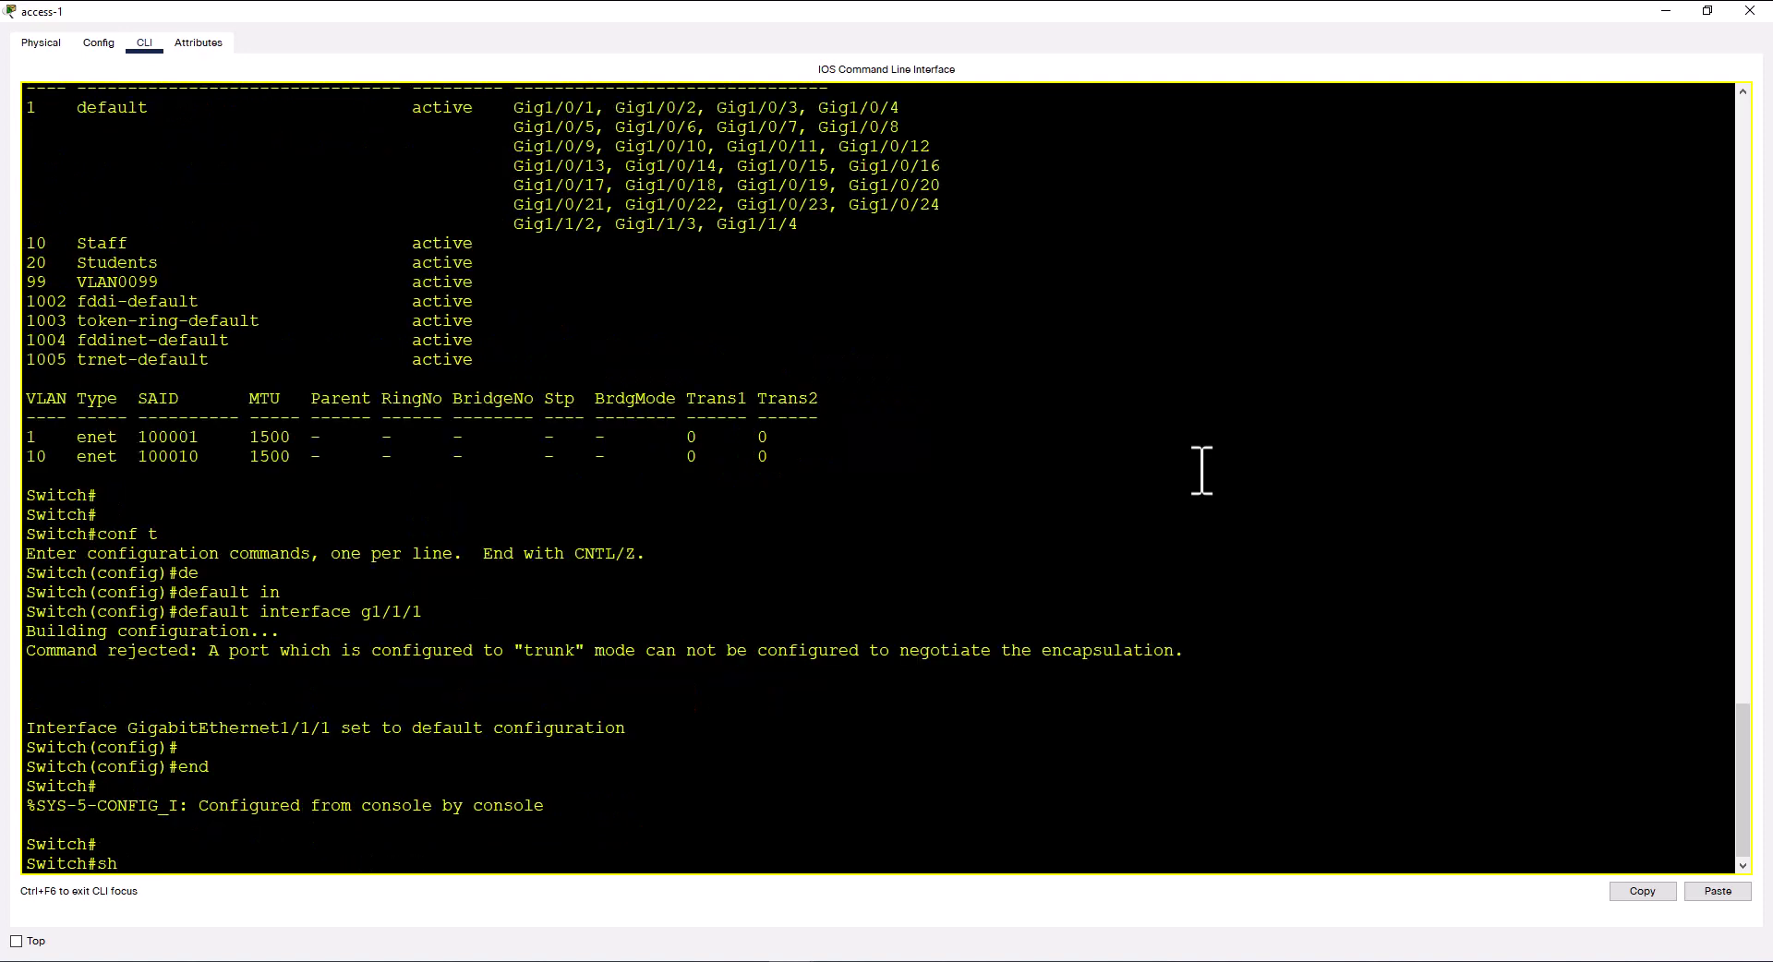
Run show interfaces trunk on access-1 and confirm it returns no trunk output
{"action": "type", "text": "iu"}
{"action": "key", "text": "BackSpace"}
{"action": "type", "text": "nt tru"}
{"action": "key", "text": "Tab"}
{"action": "key", "text": "Return"}
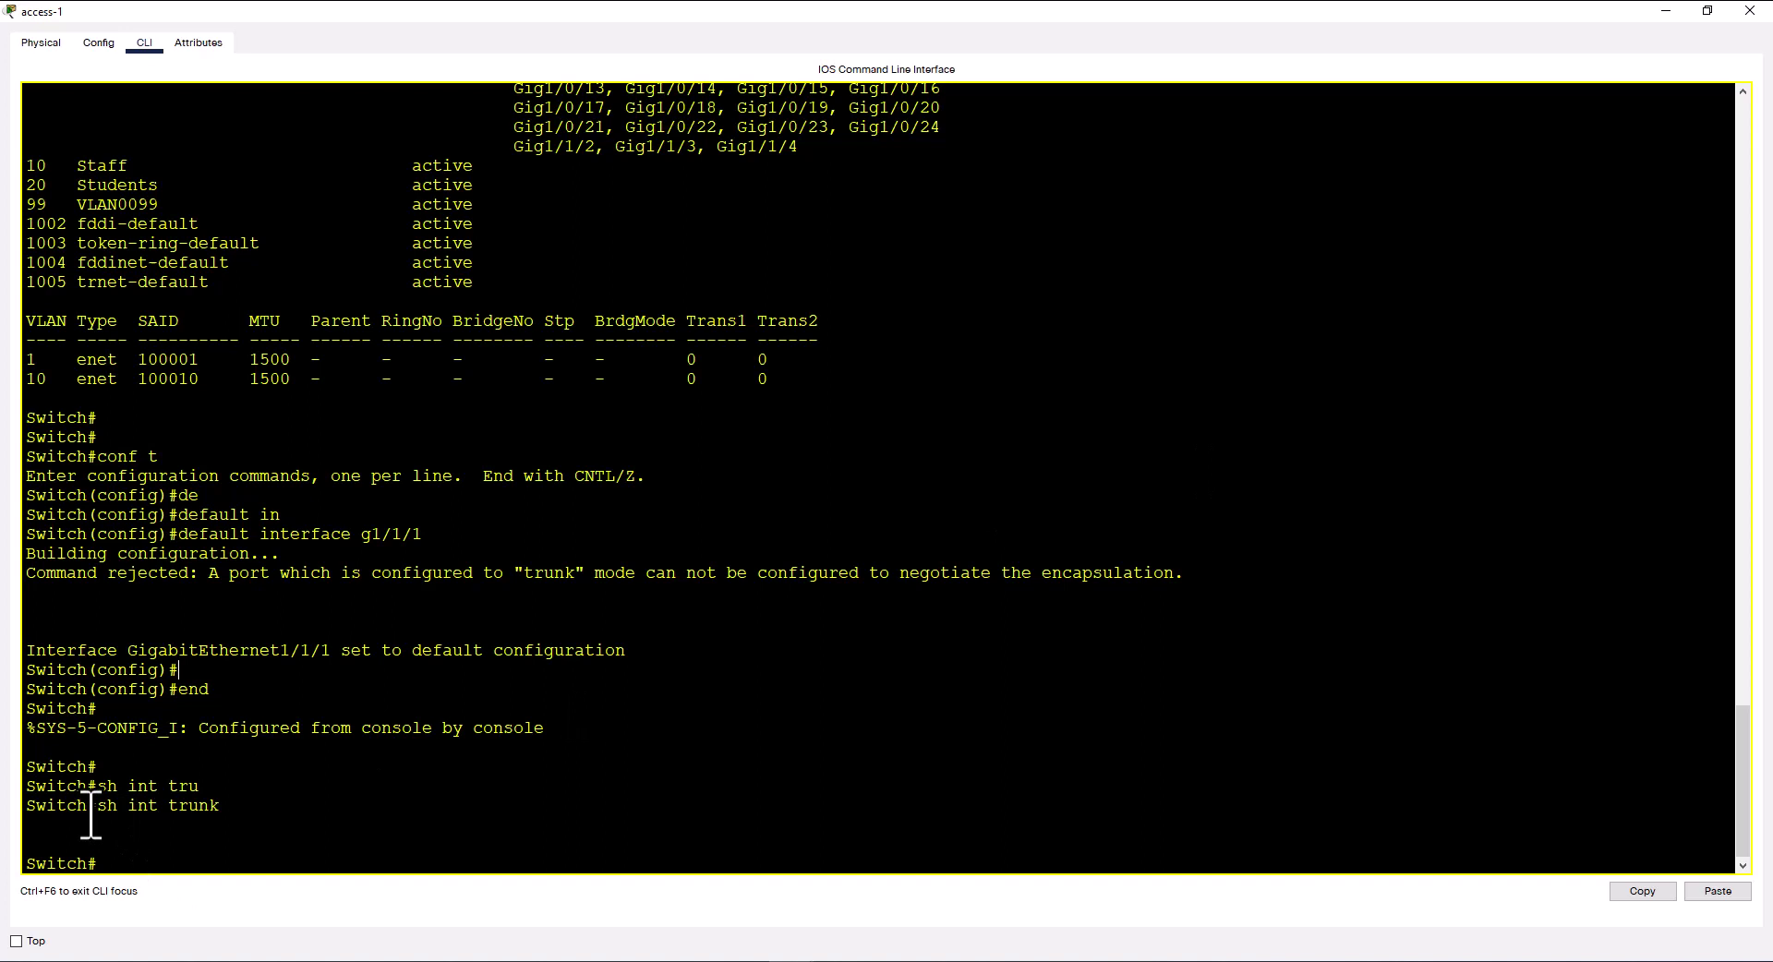
{"action": "left_click_drag", "start_coordinate": [89, 812], "coordinate": [207, 826]}
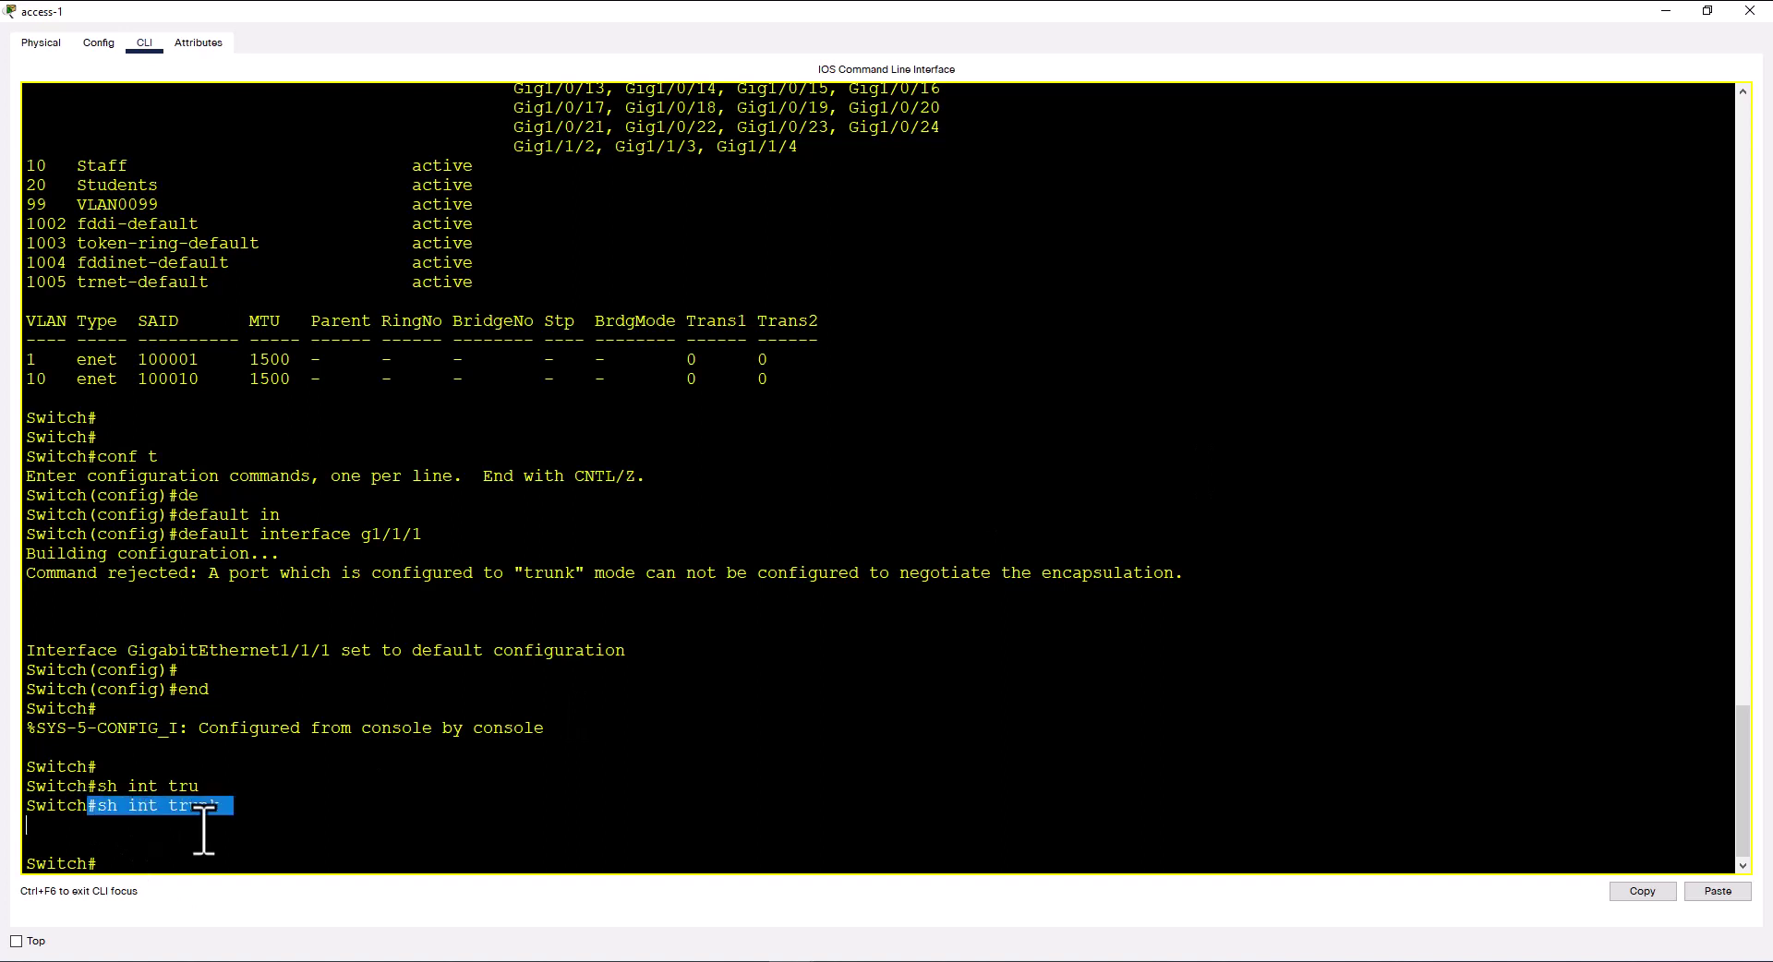
{"action": "left_click", "coordinate": [175, 862]}
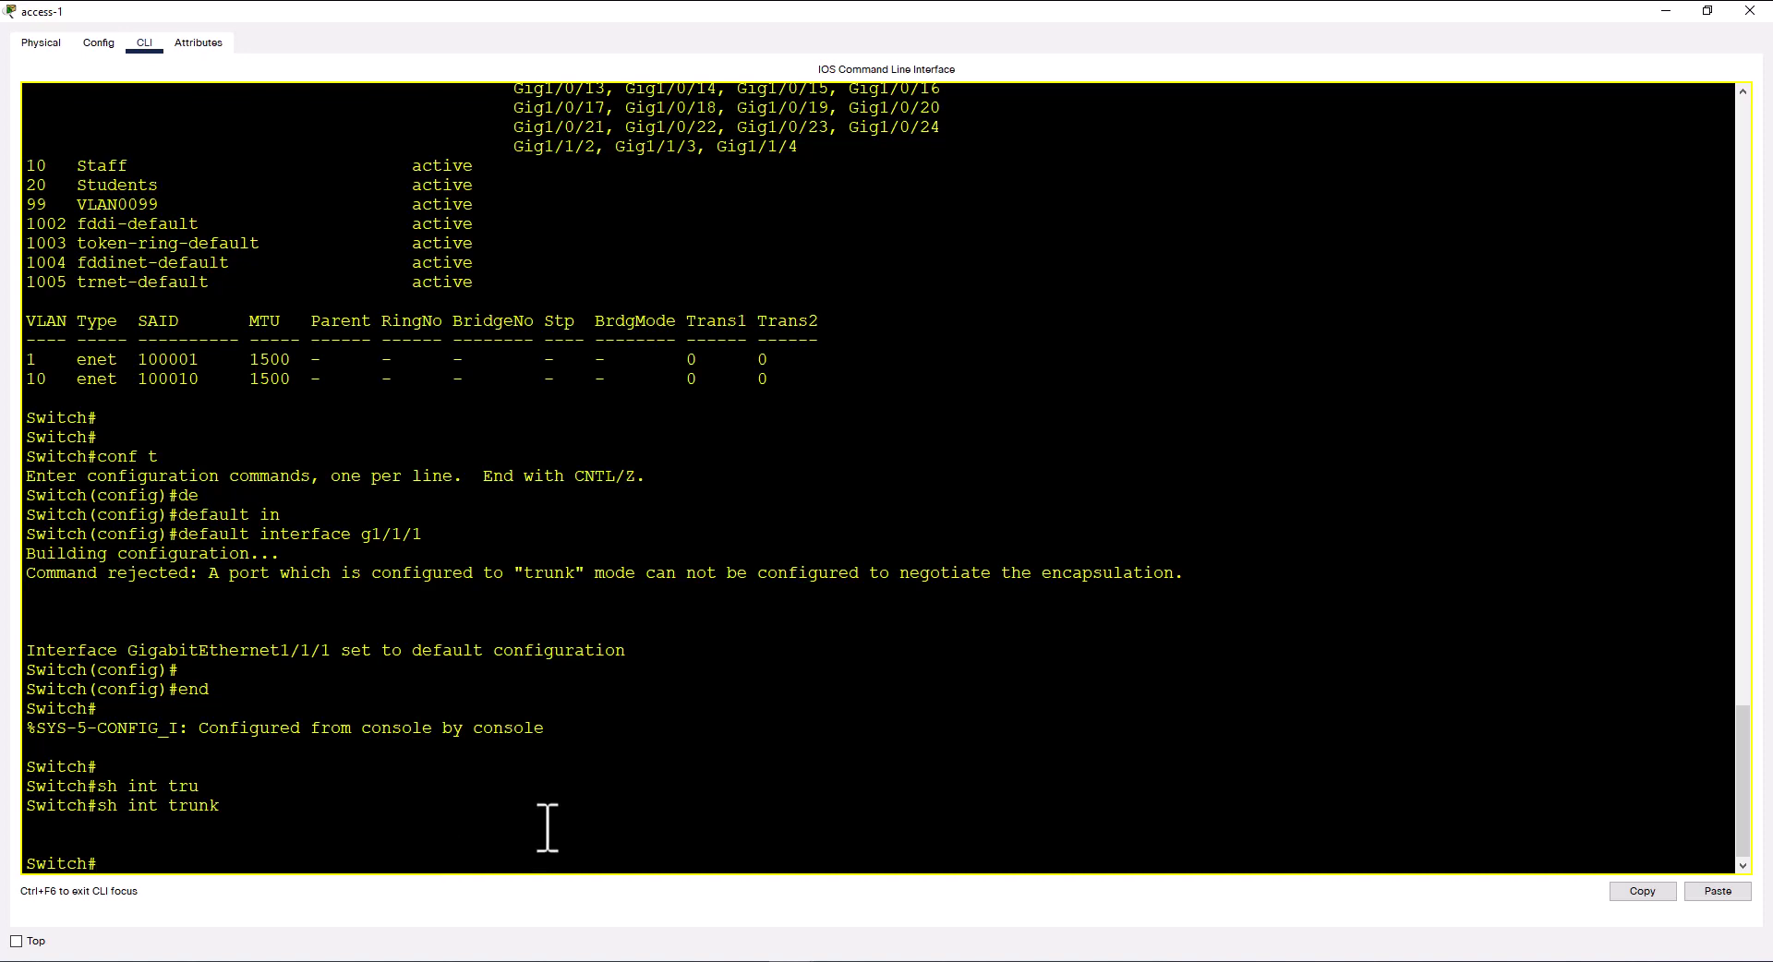
{"action": "key", "text": "Return"}
Set access-1's interface g1/1/1 to switchport mode trunk
{"action": "type", "text": "con t"}
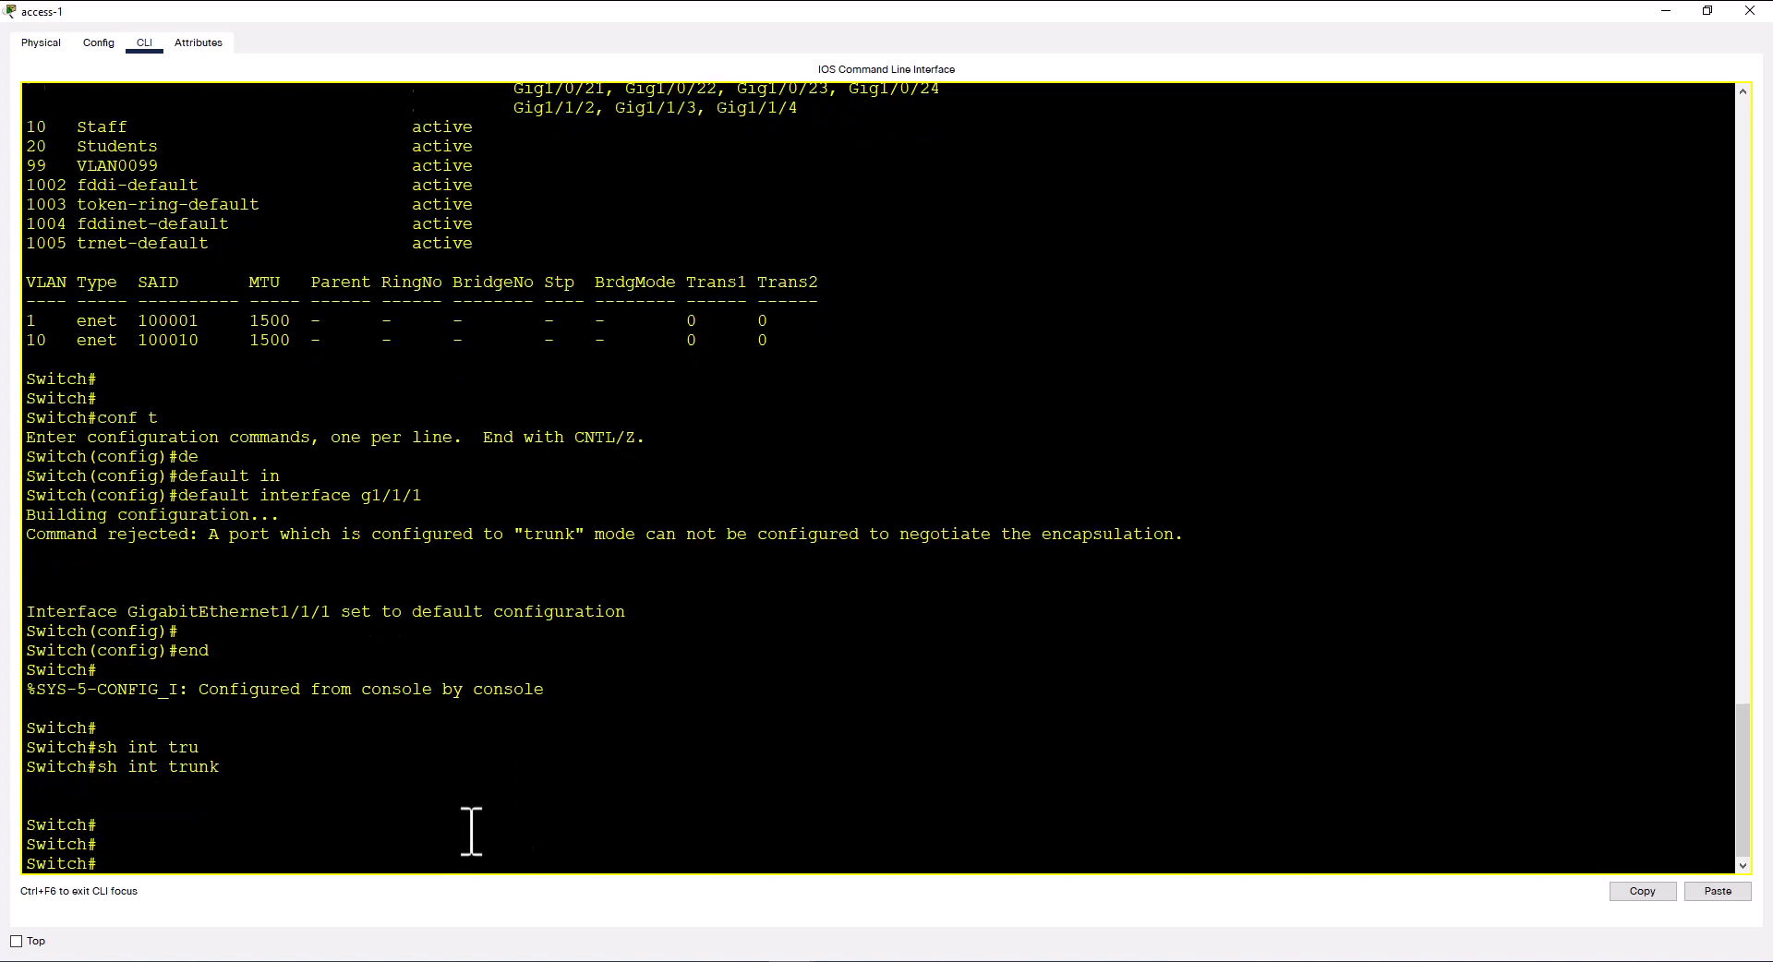
{"action": "key", "text": "Return"}
{"action": "type", "text": "conf t"}
{"action": "key", "text": "Return"}
{"action": "type", "text": "int"}
{"action": "type", "text": " g1/1/1"}
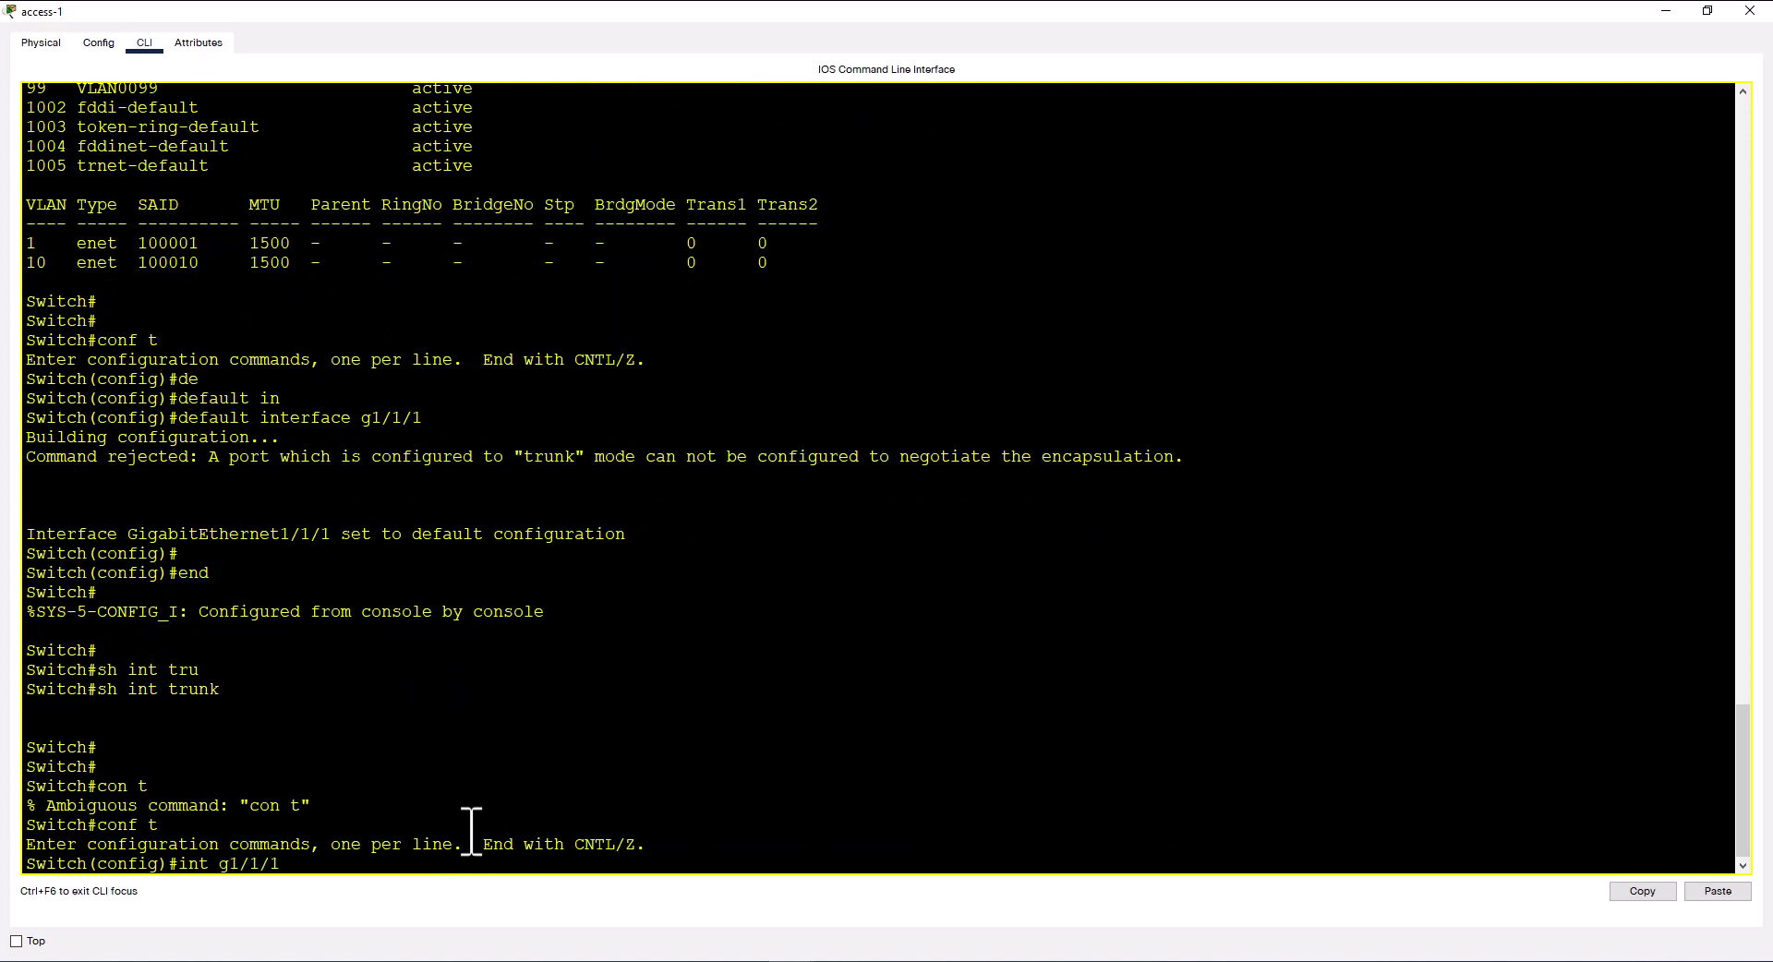
{"action": "key", "text": "Return"}
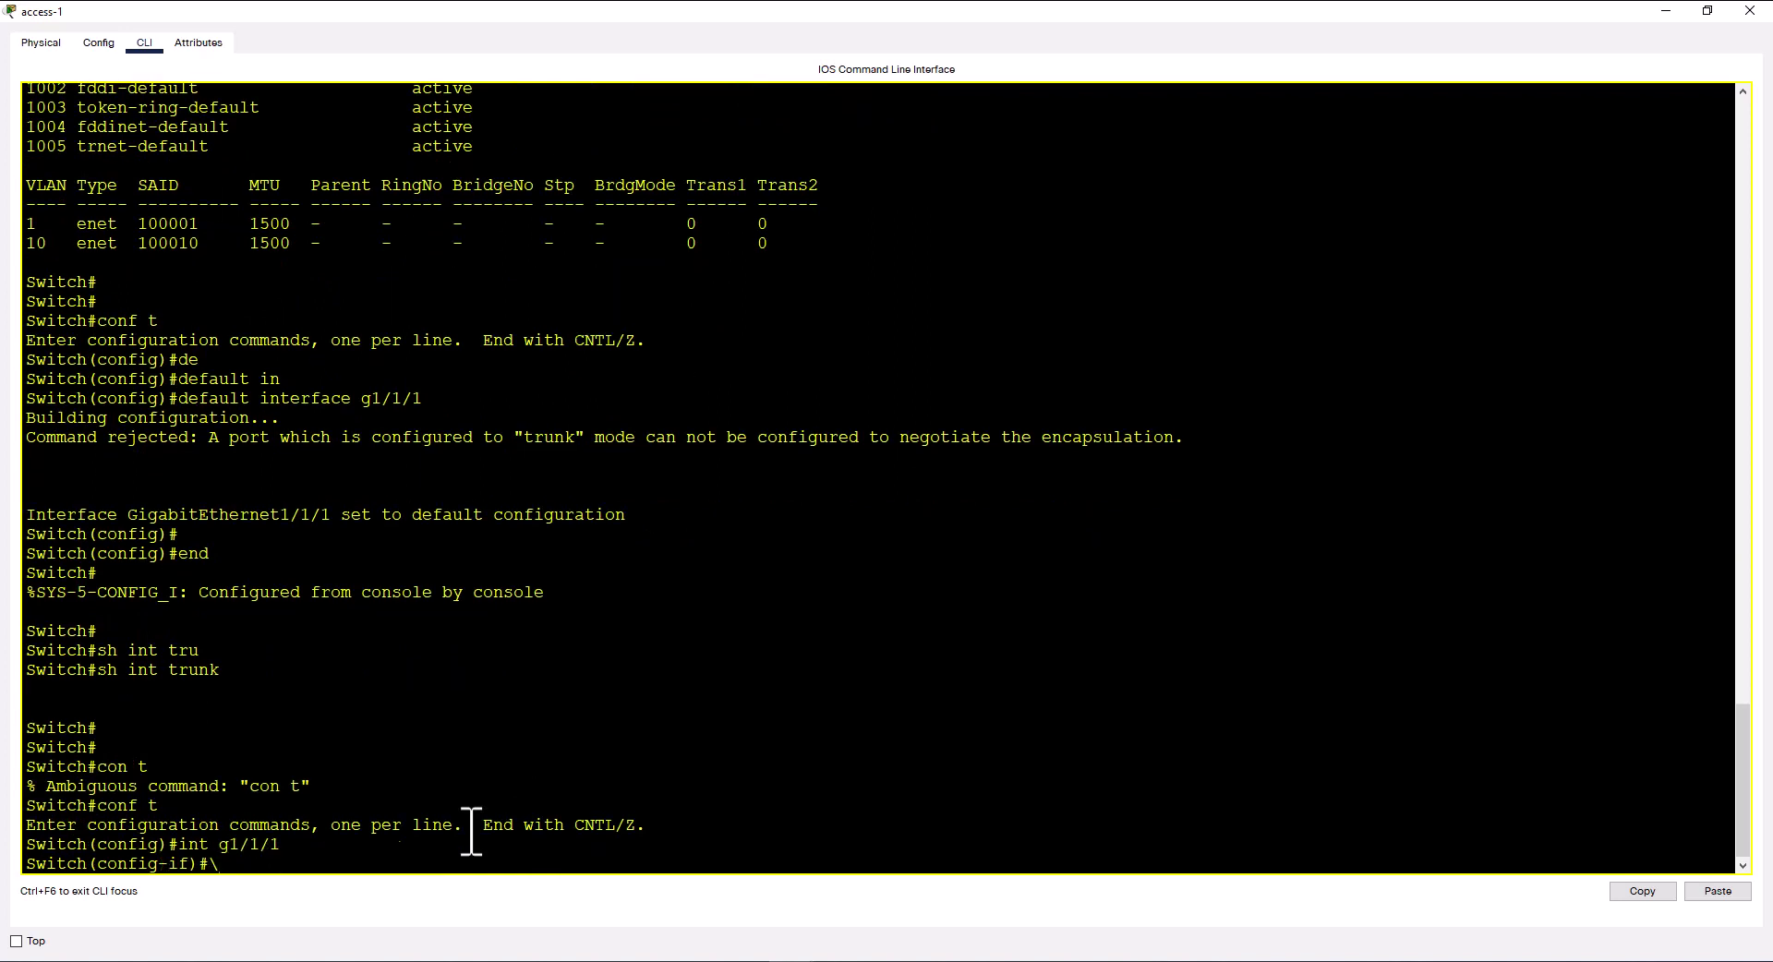
{"action": "type", "text": "sw"}
{"action": "key", "text": "Tab"}
{"action": "type", "text": "mo"}
{"action": "key", "text": "Tab"}
{"action": "type", "text": "tr"}
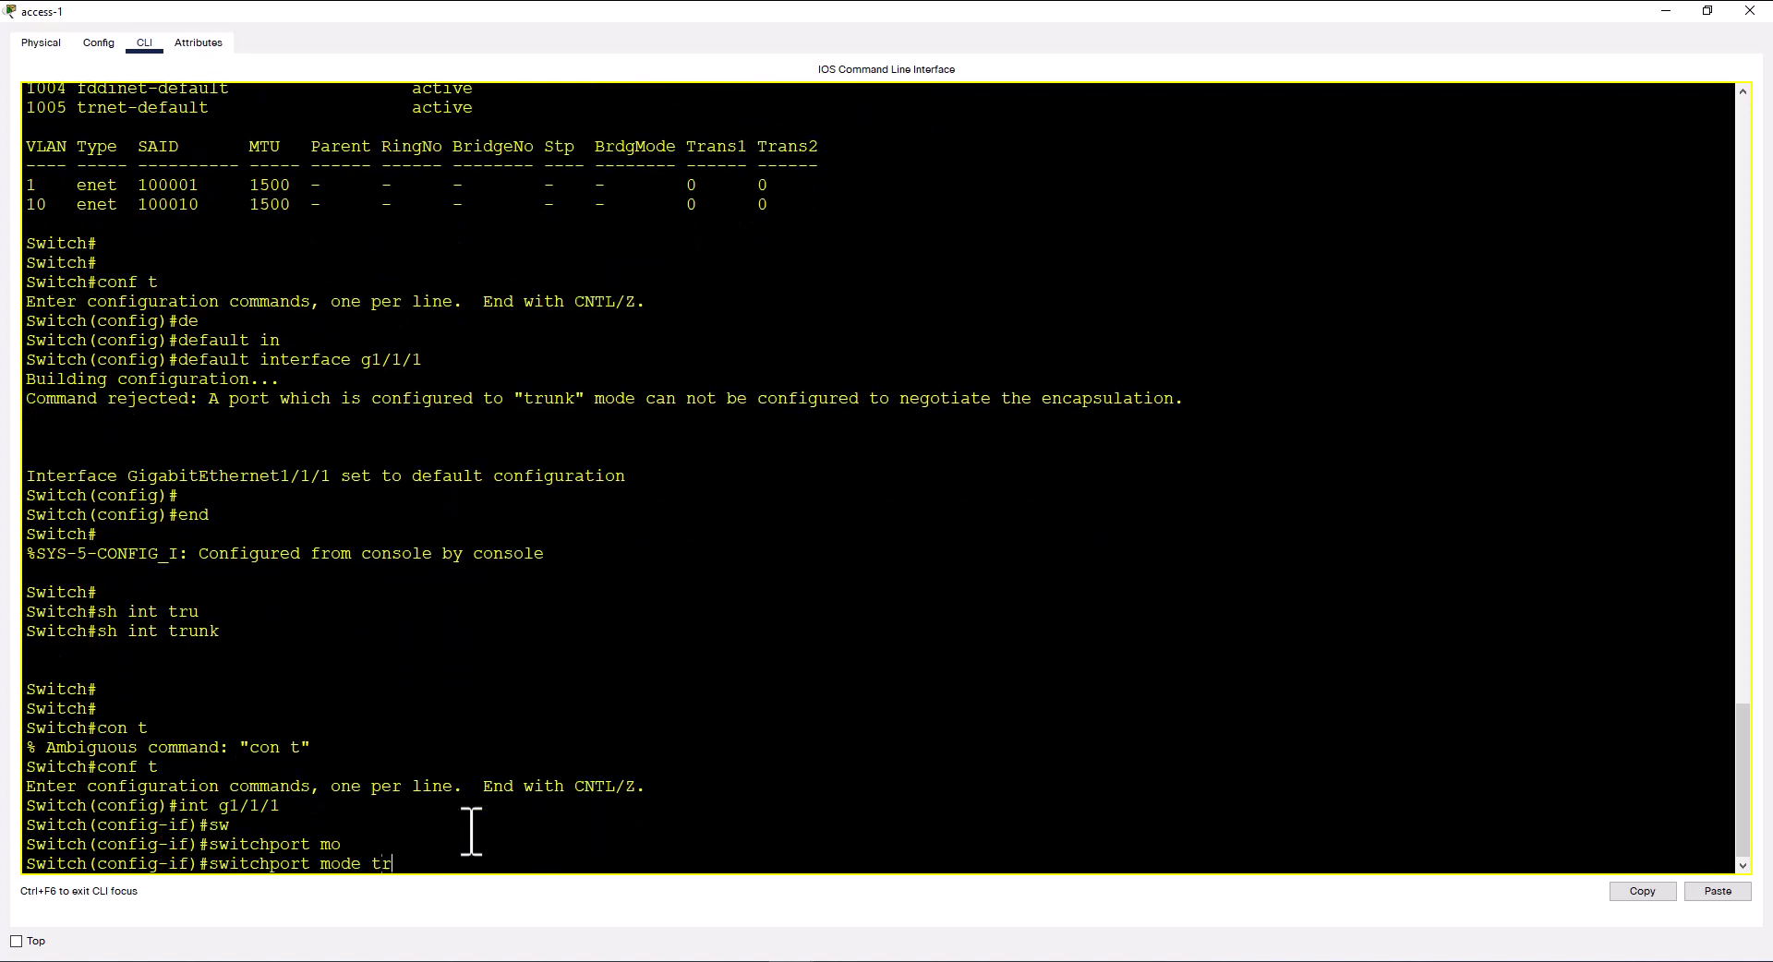
{"action": "key", "text": "Tab"}
{"action": "key", "text": "Return"}
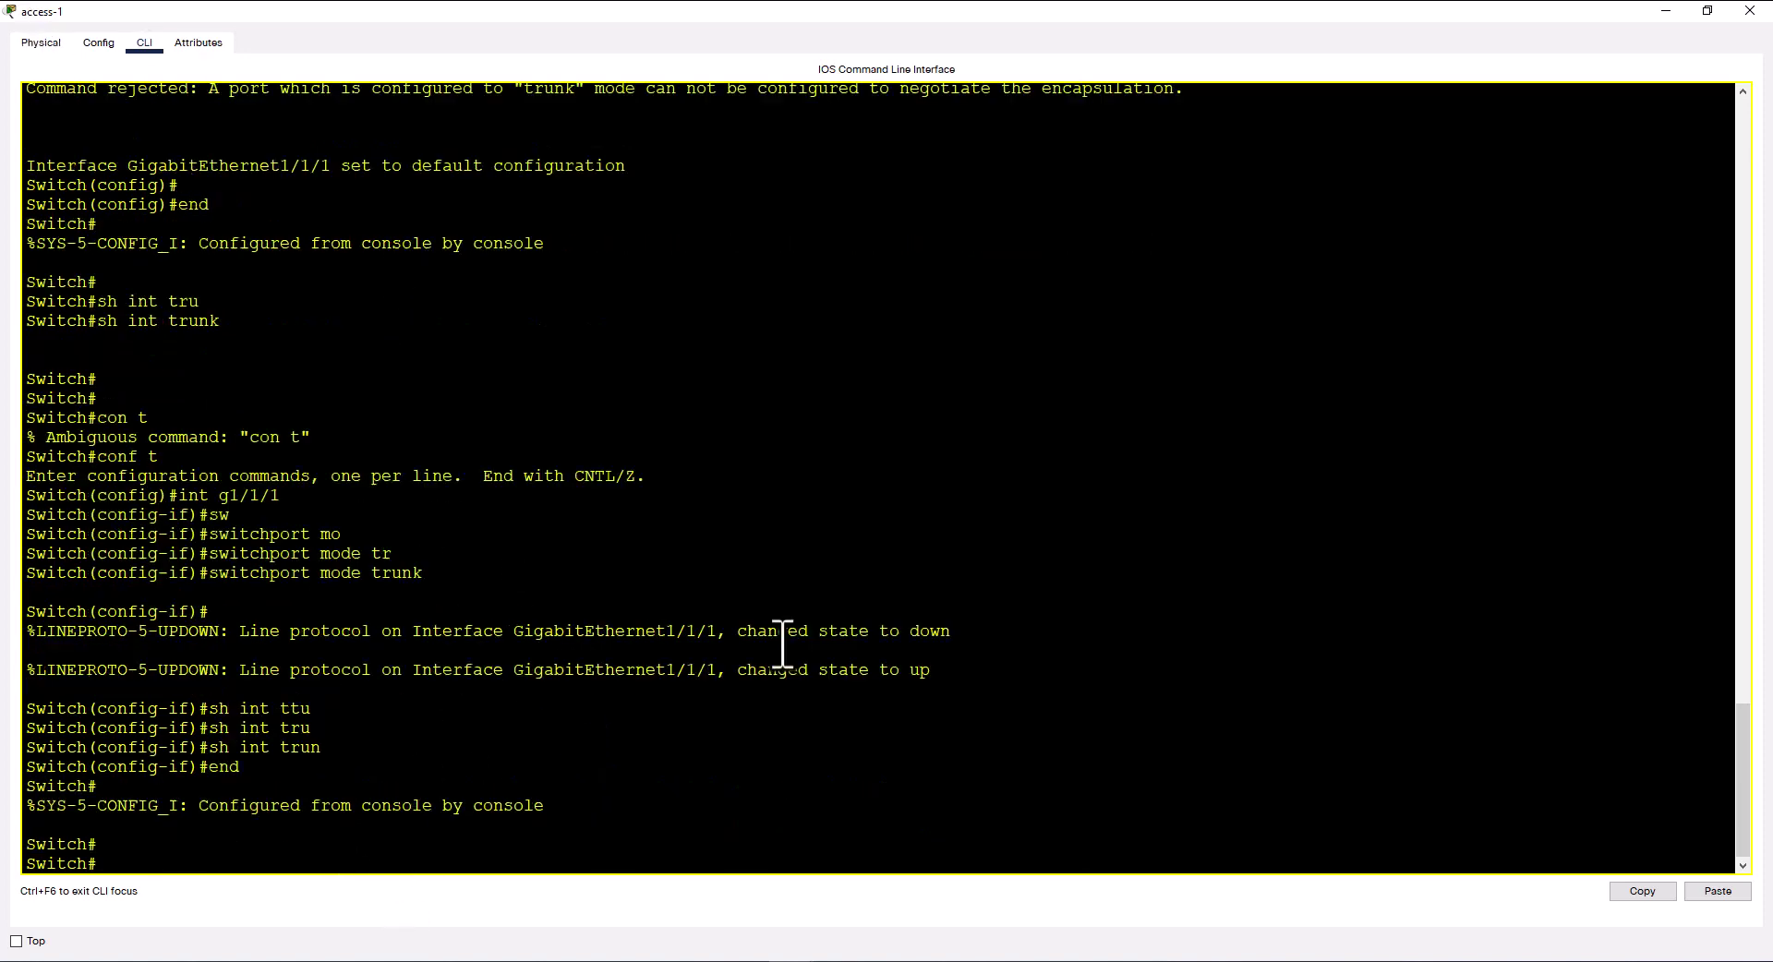
Verify access-1's Gig1/1/1 trunks VLANs 1,10,20,99 with native VLAN 1
{"action": "type", "text": "sh int tru"}
{"action": "key", "text": "Tab"}
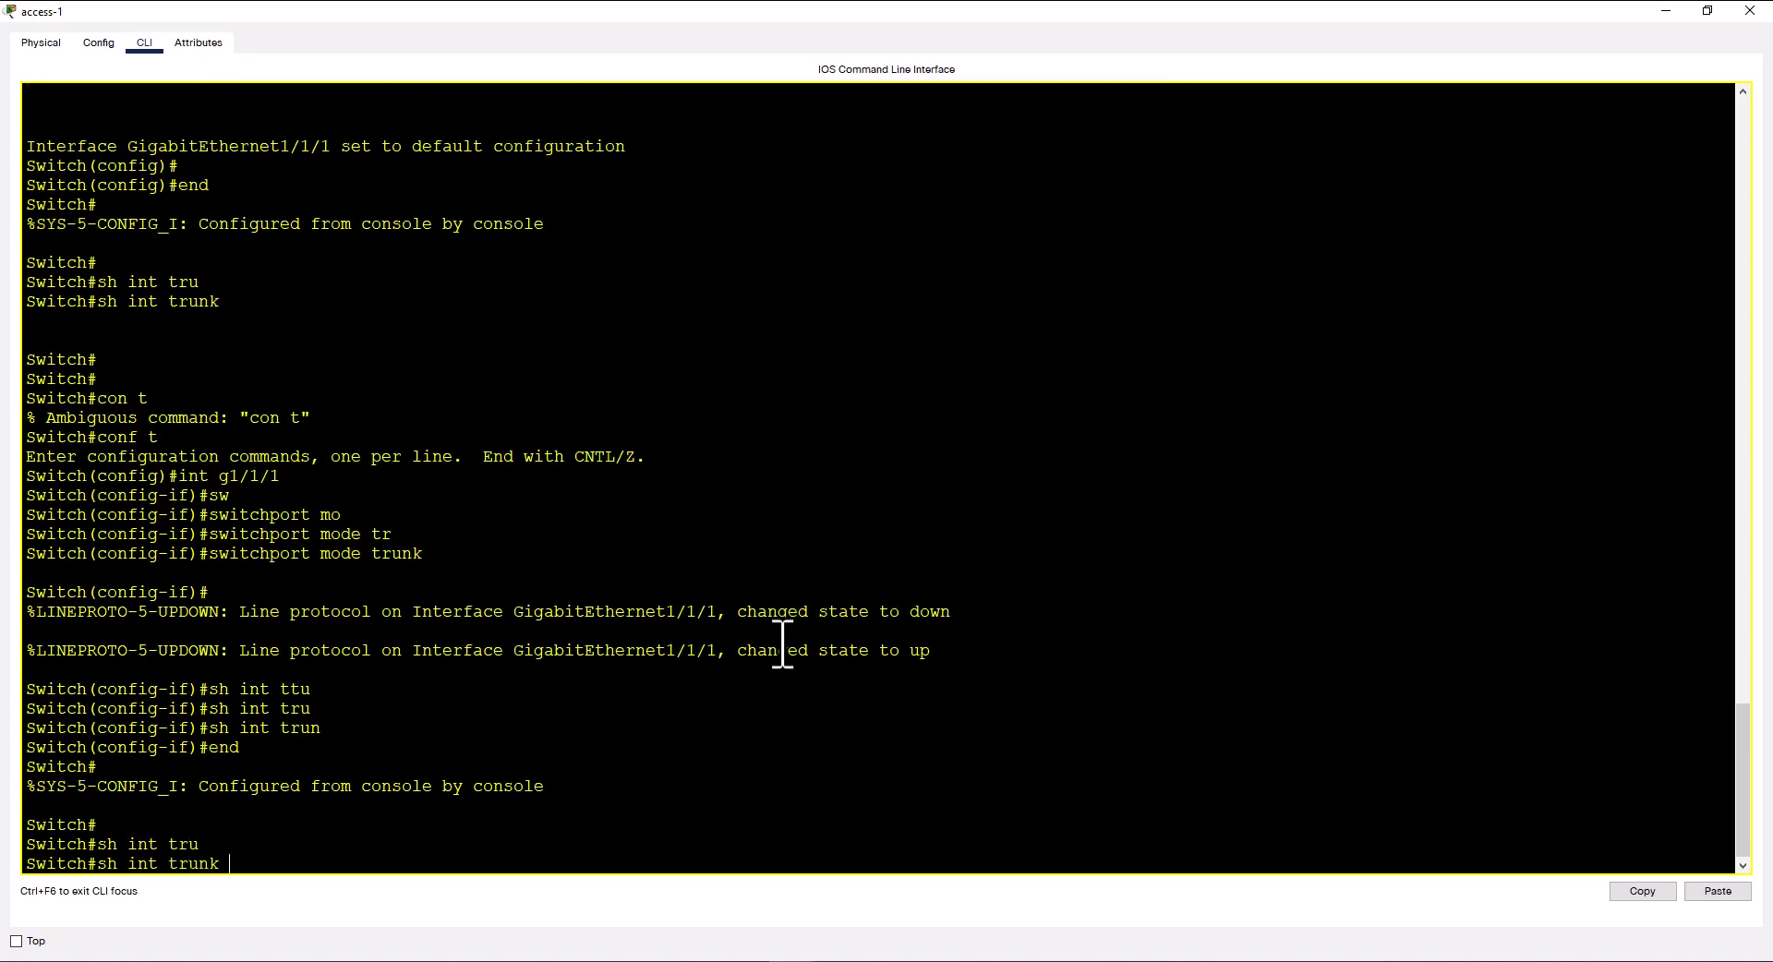
{"action": "key", "text": "Return"}
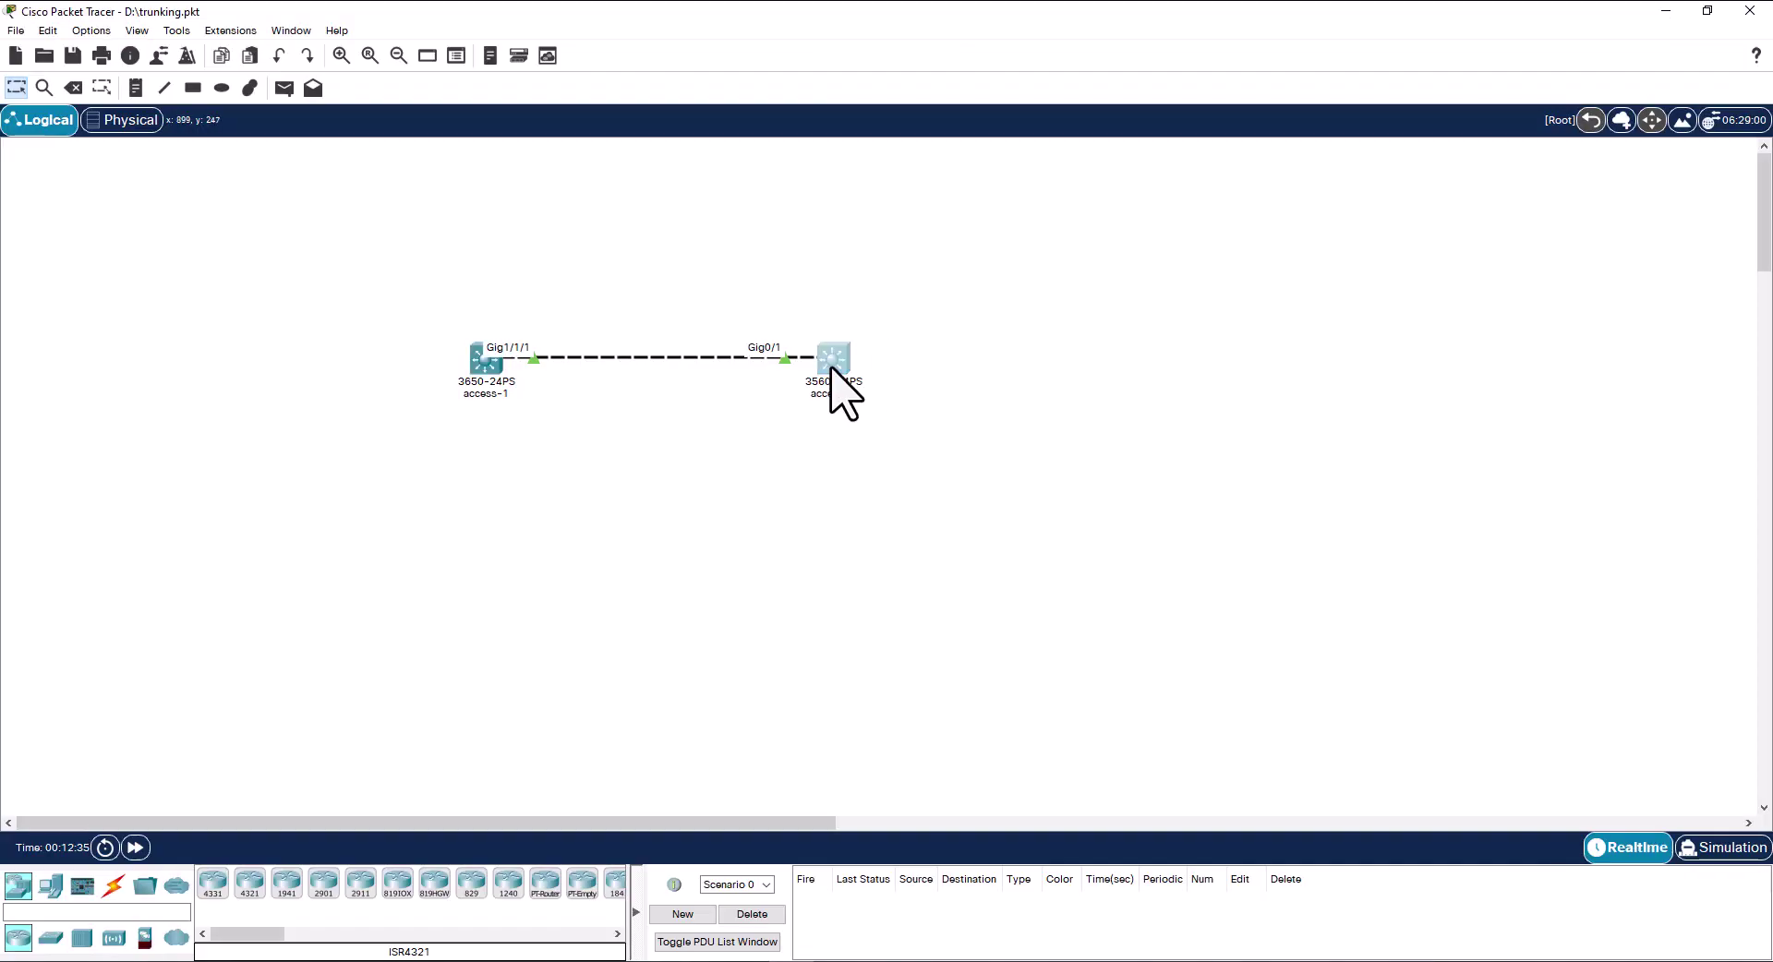
Show access-2's trunk status: Gig0/1 native VLAN 1, forwarding VLANs 1,10,20
{"action": "left_click", "coordinate": [835, 374]}
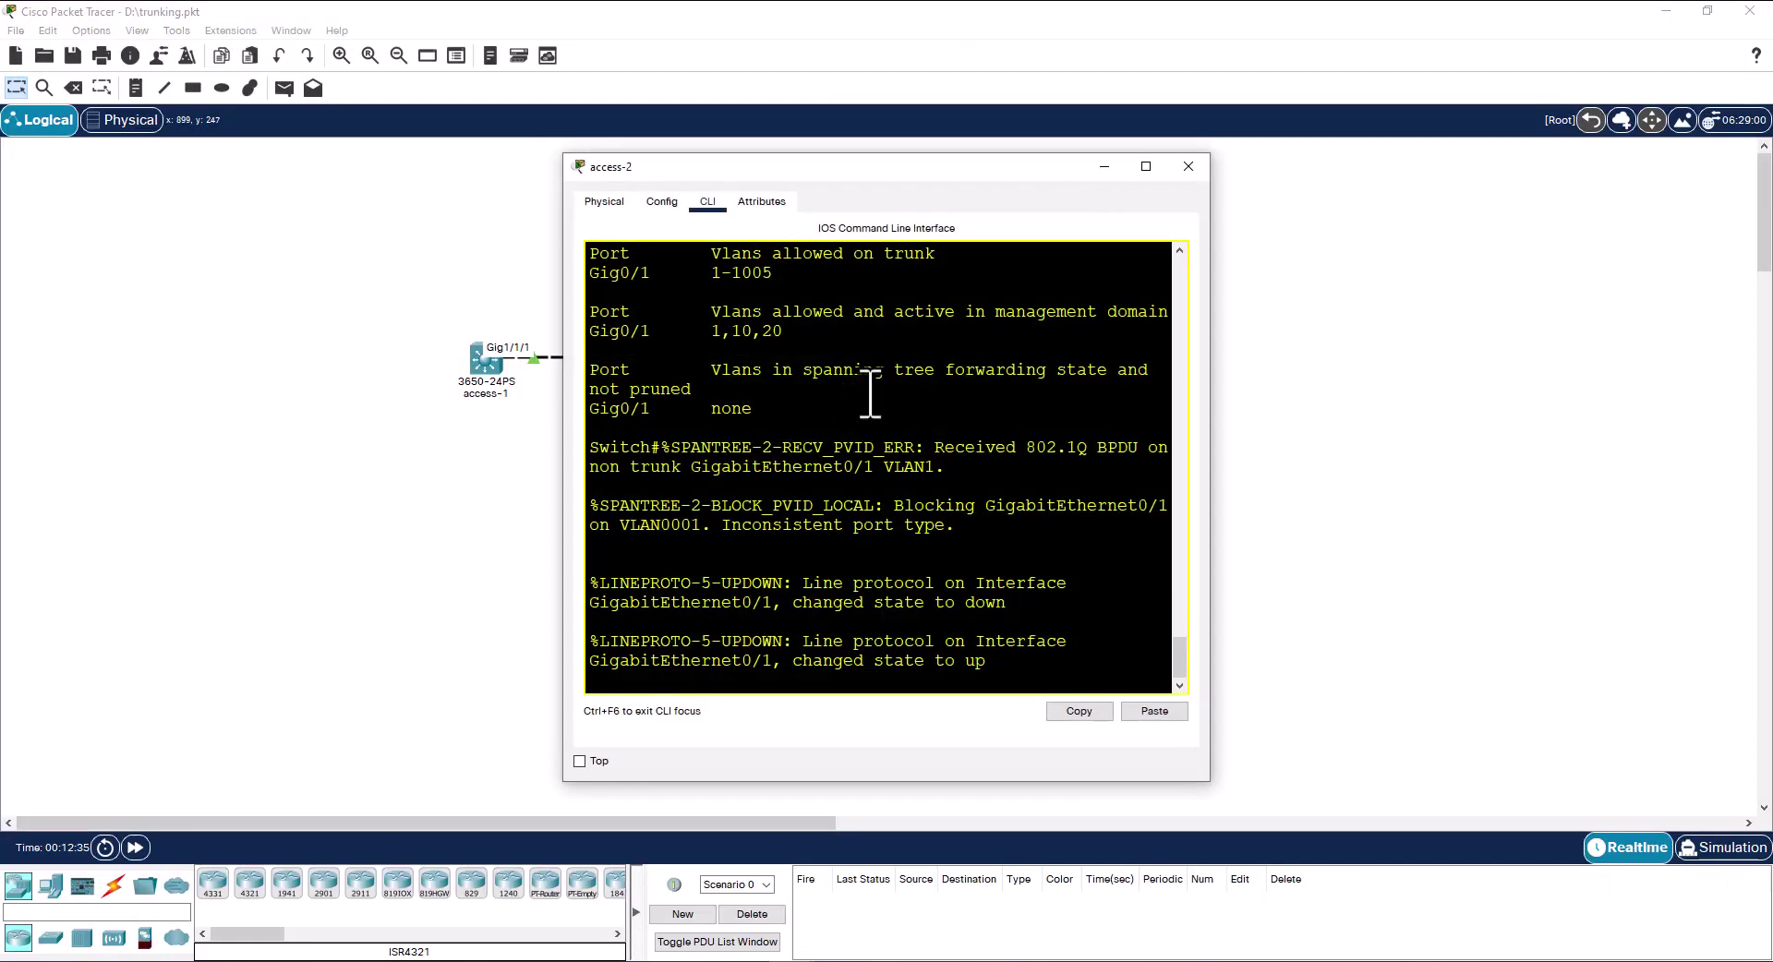
{"action": "left_click", "coordinate": [1146, 166]}
{"action": "key", "text": "Return"}
{"action": "key", "text": "Return"}
{"action": "type", "text": "sh int"}
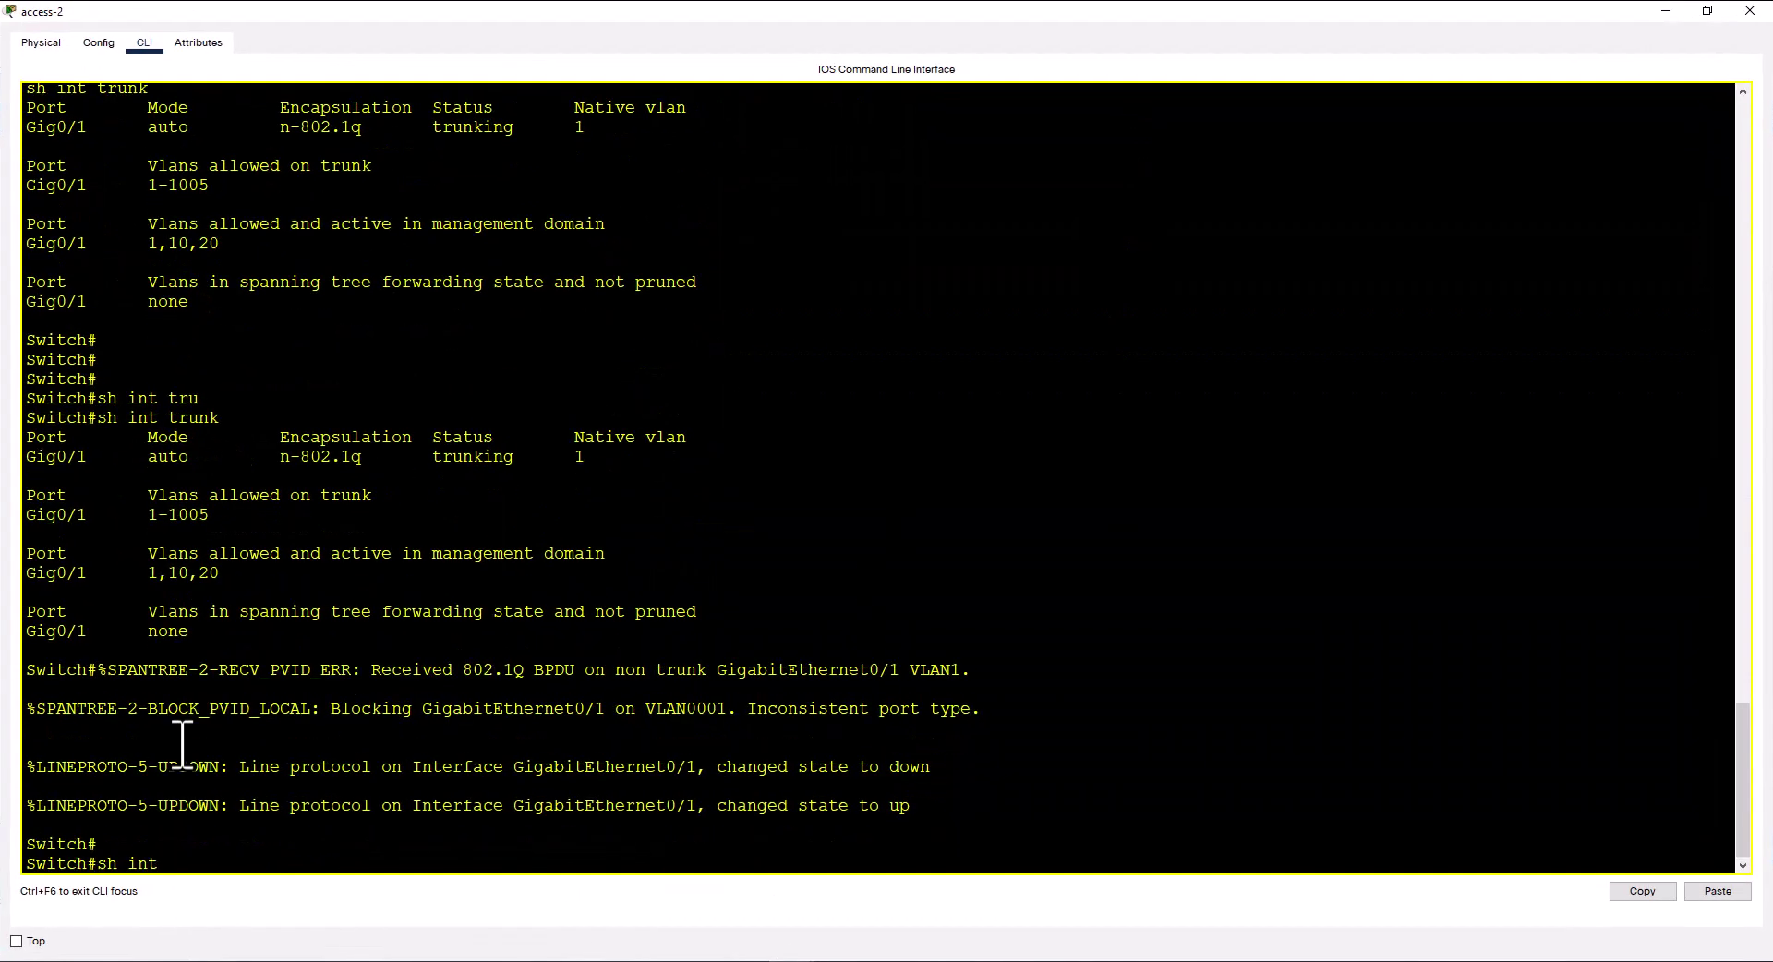
{"action": "type", "text": " trun"}
{"action": "key", "text": "Tab"}
{"action": "key", "text": "Return"}
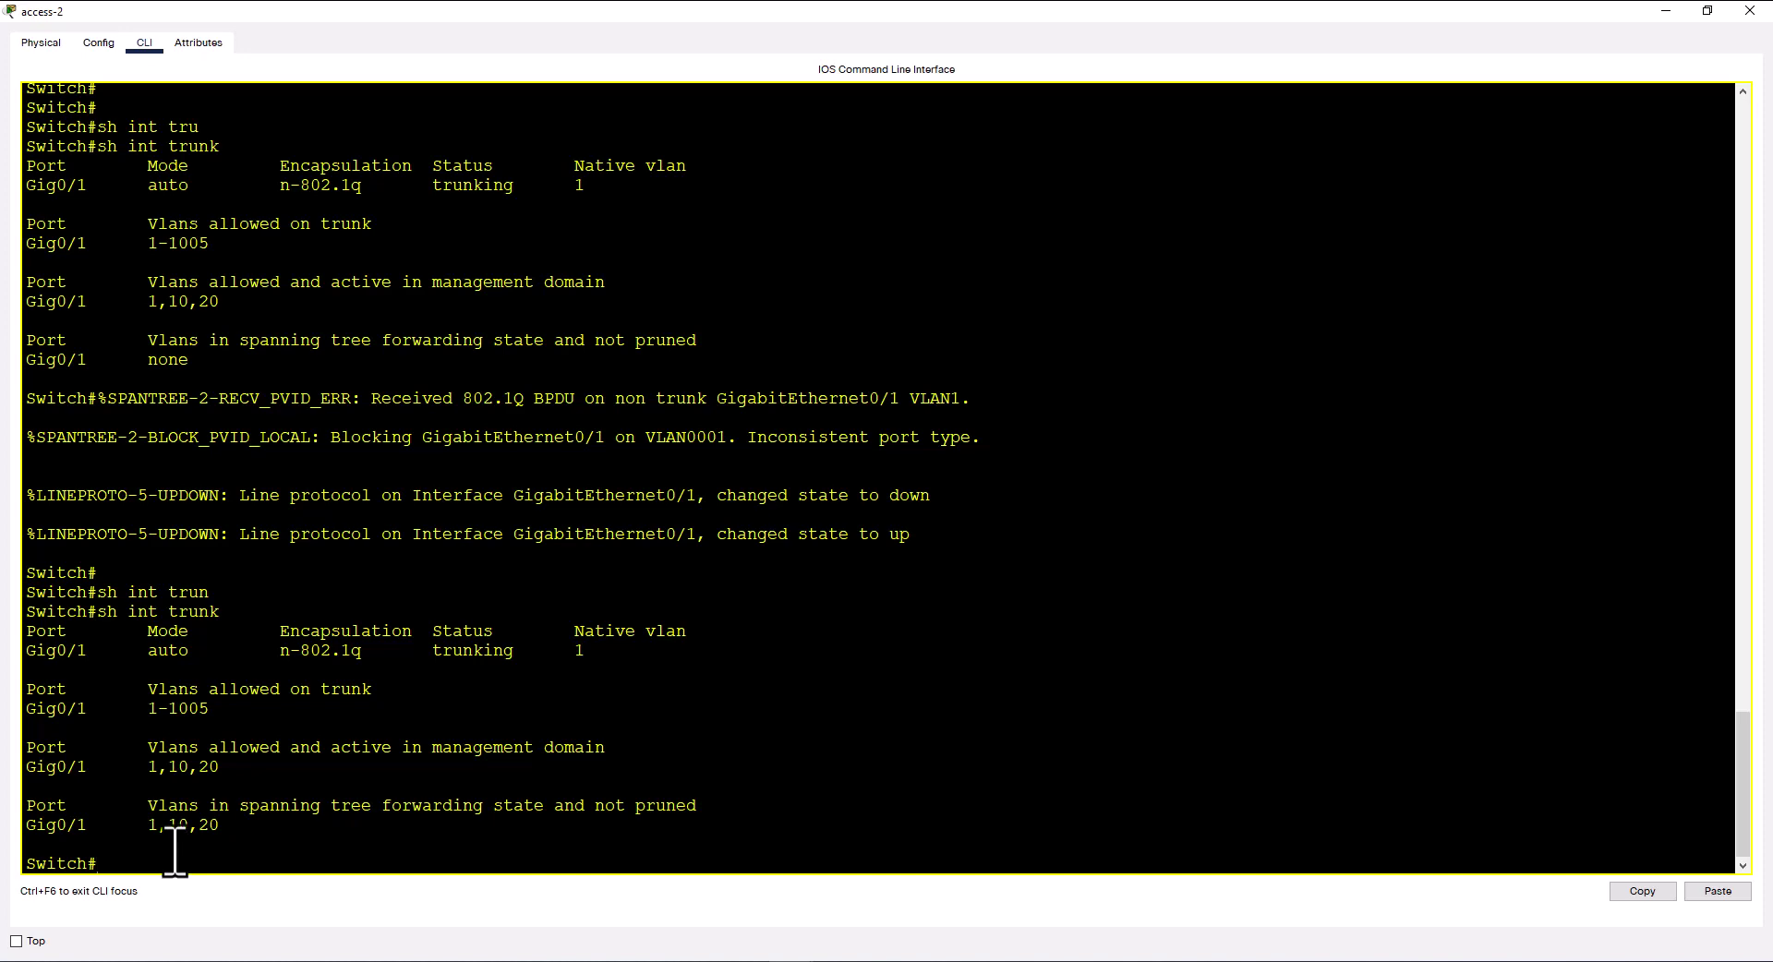
{"action": "key", "text": "Return"}
{"action": "key", "text": "Return"}
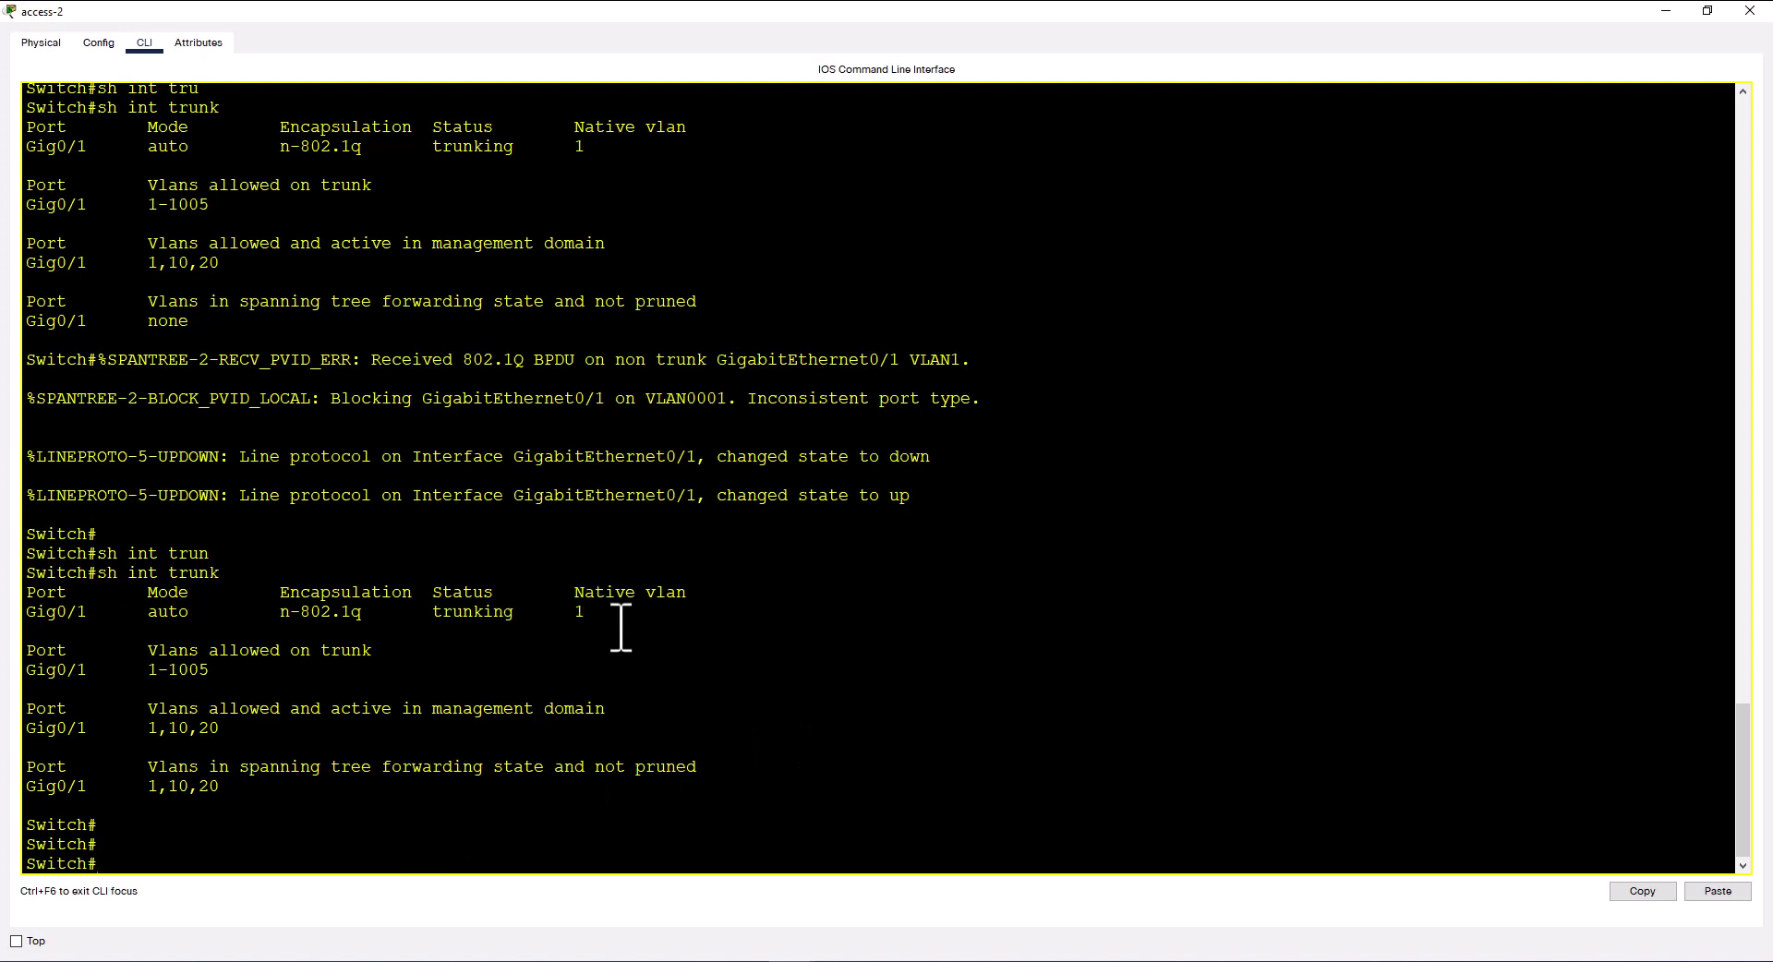
List access-2's VLANs, then create VLAN 99 named Mgmt
{"action": "key", "text": "Return"}
{"action": "type", "text": "sh vlan"}
{"action": "key", "text": "Return"}
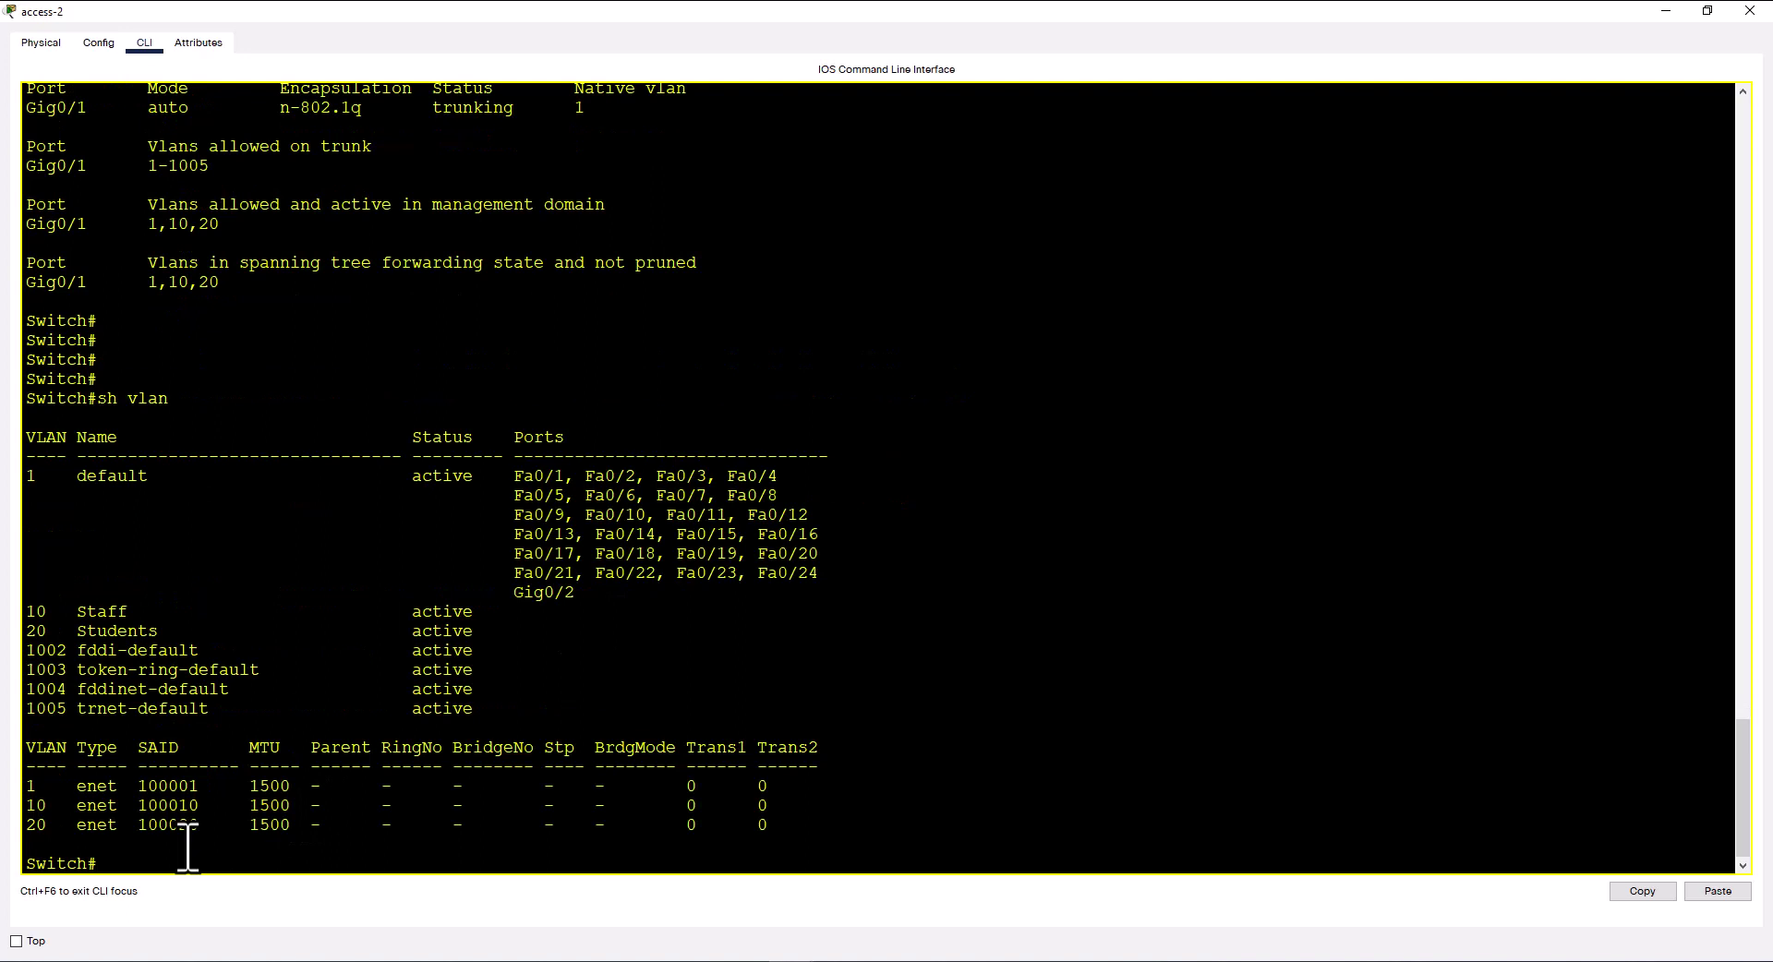
{"action": "type", "text": "conf t"}
{"action": "key", "text": "Return"}
{"action": "type", "text": "vlan "}
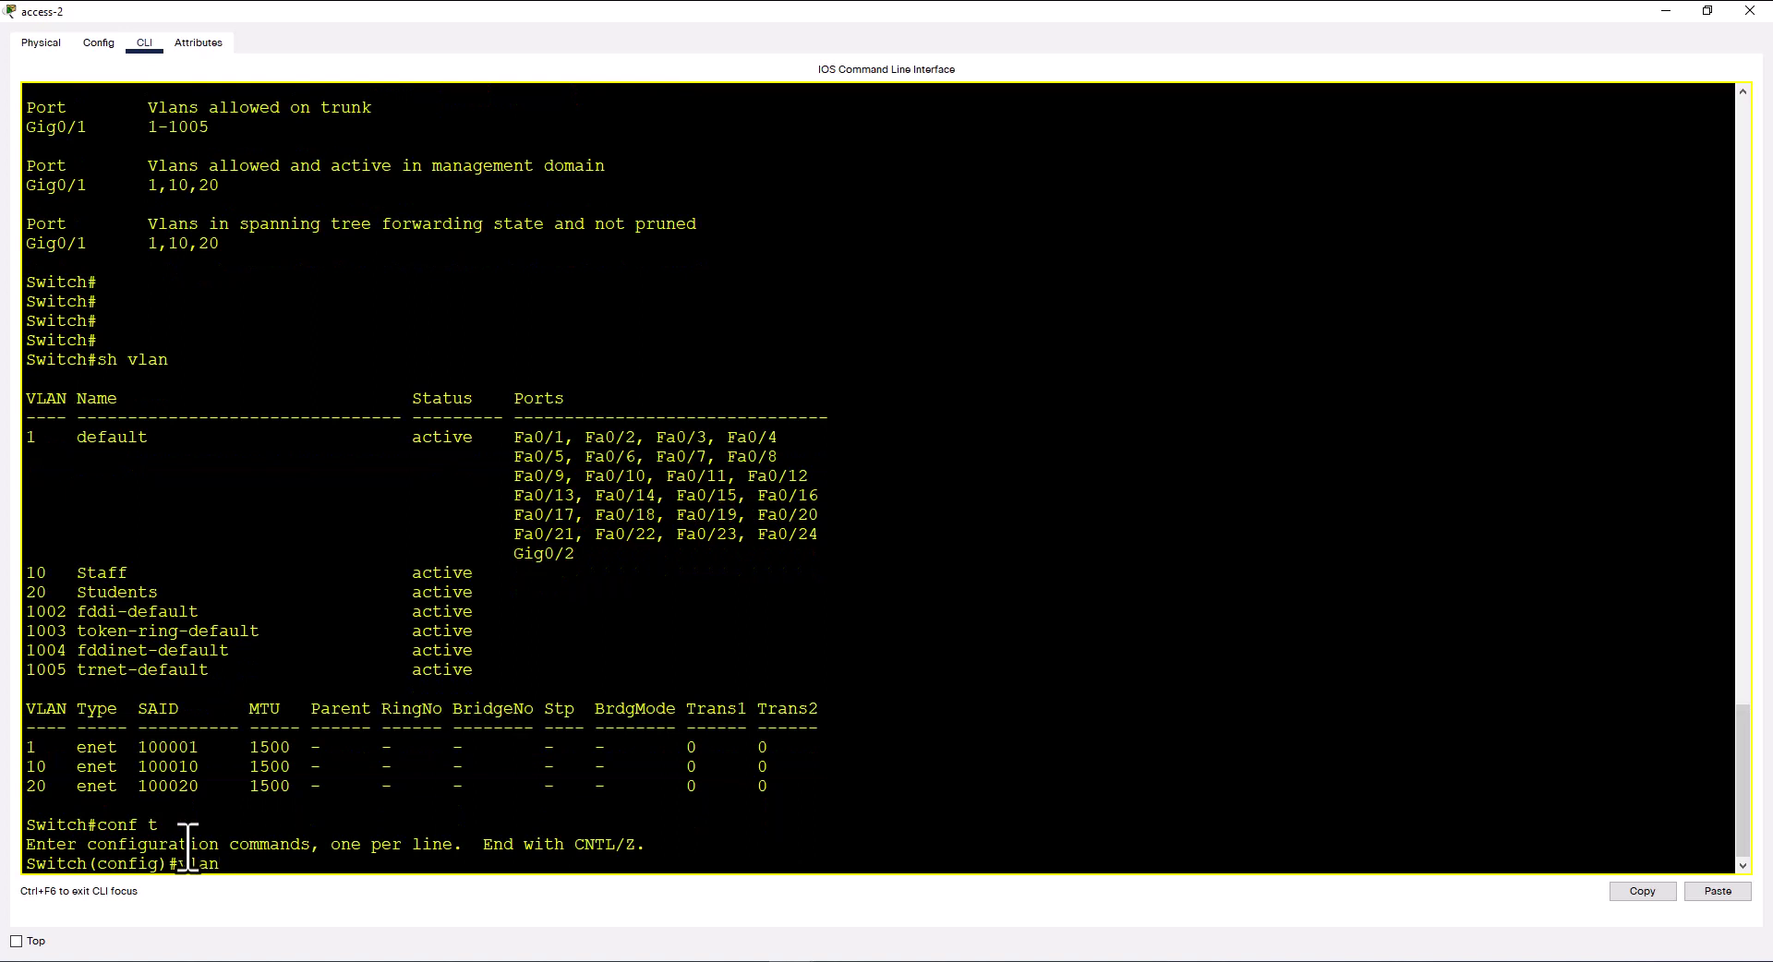
{"action": "type", "text": "99"}
{"action": "key", "text": "Return"}
{"action": "type", "text": "name "}
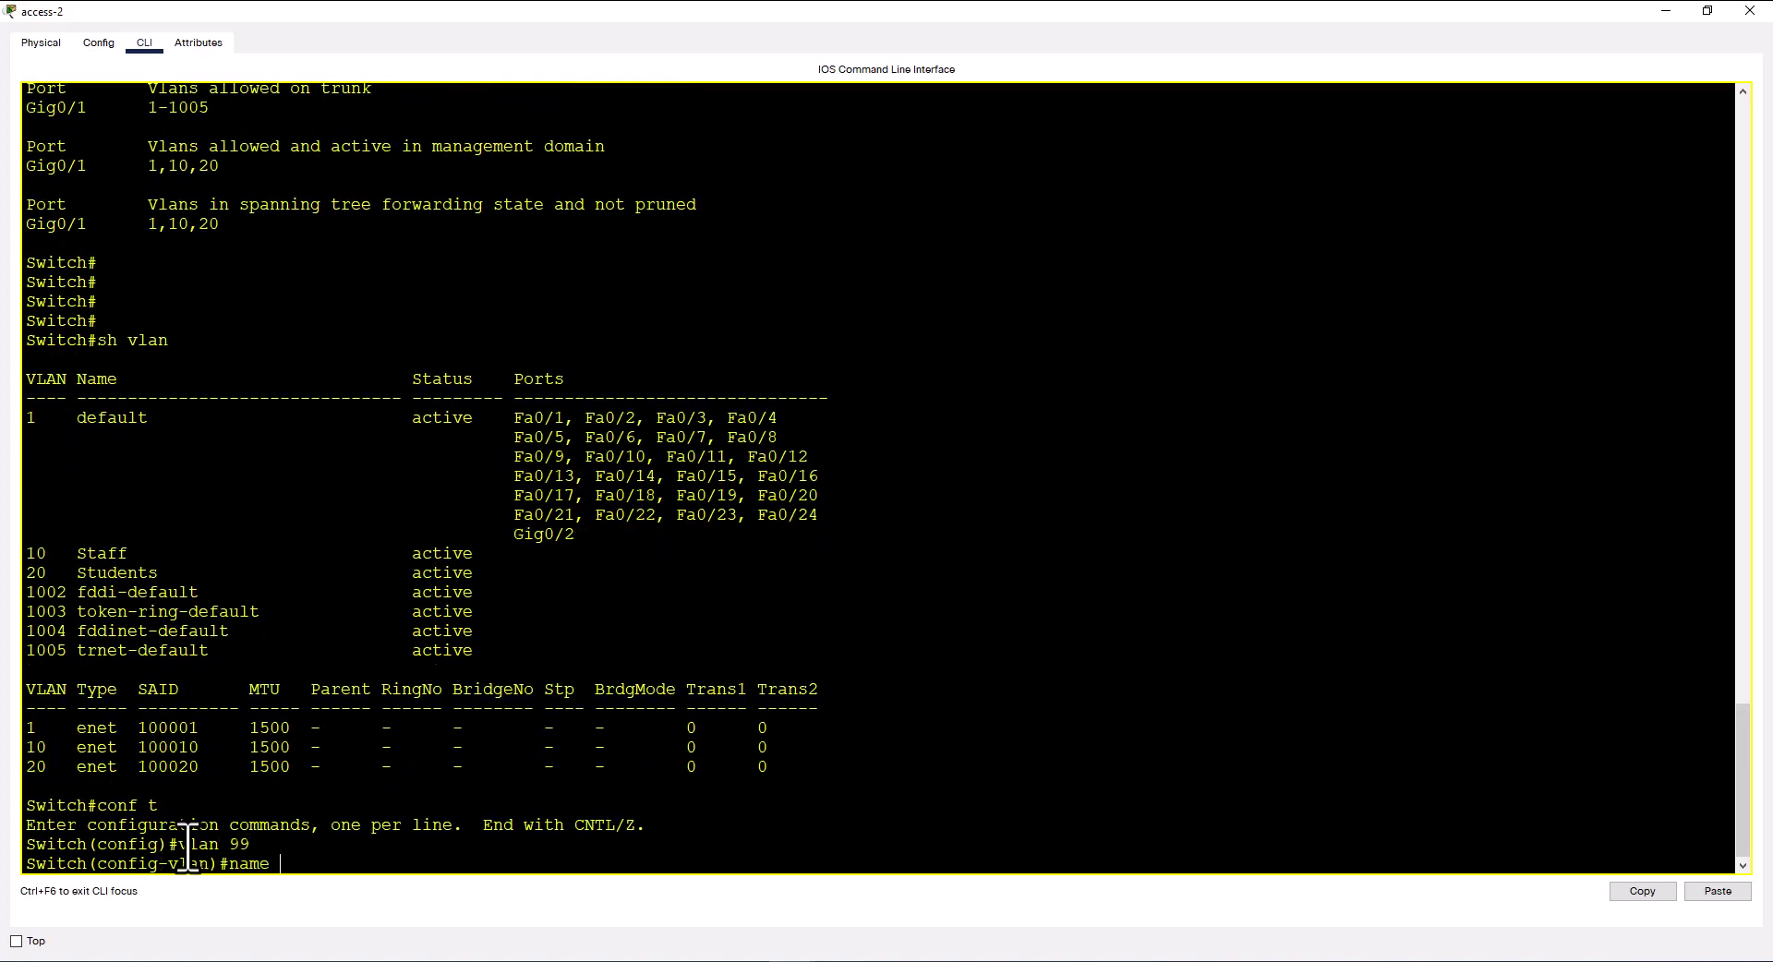
{"action": "type", "text": "Mgmt"}
{"action": "key", "text": "Return"}
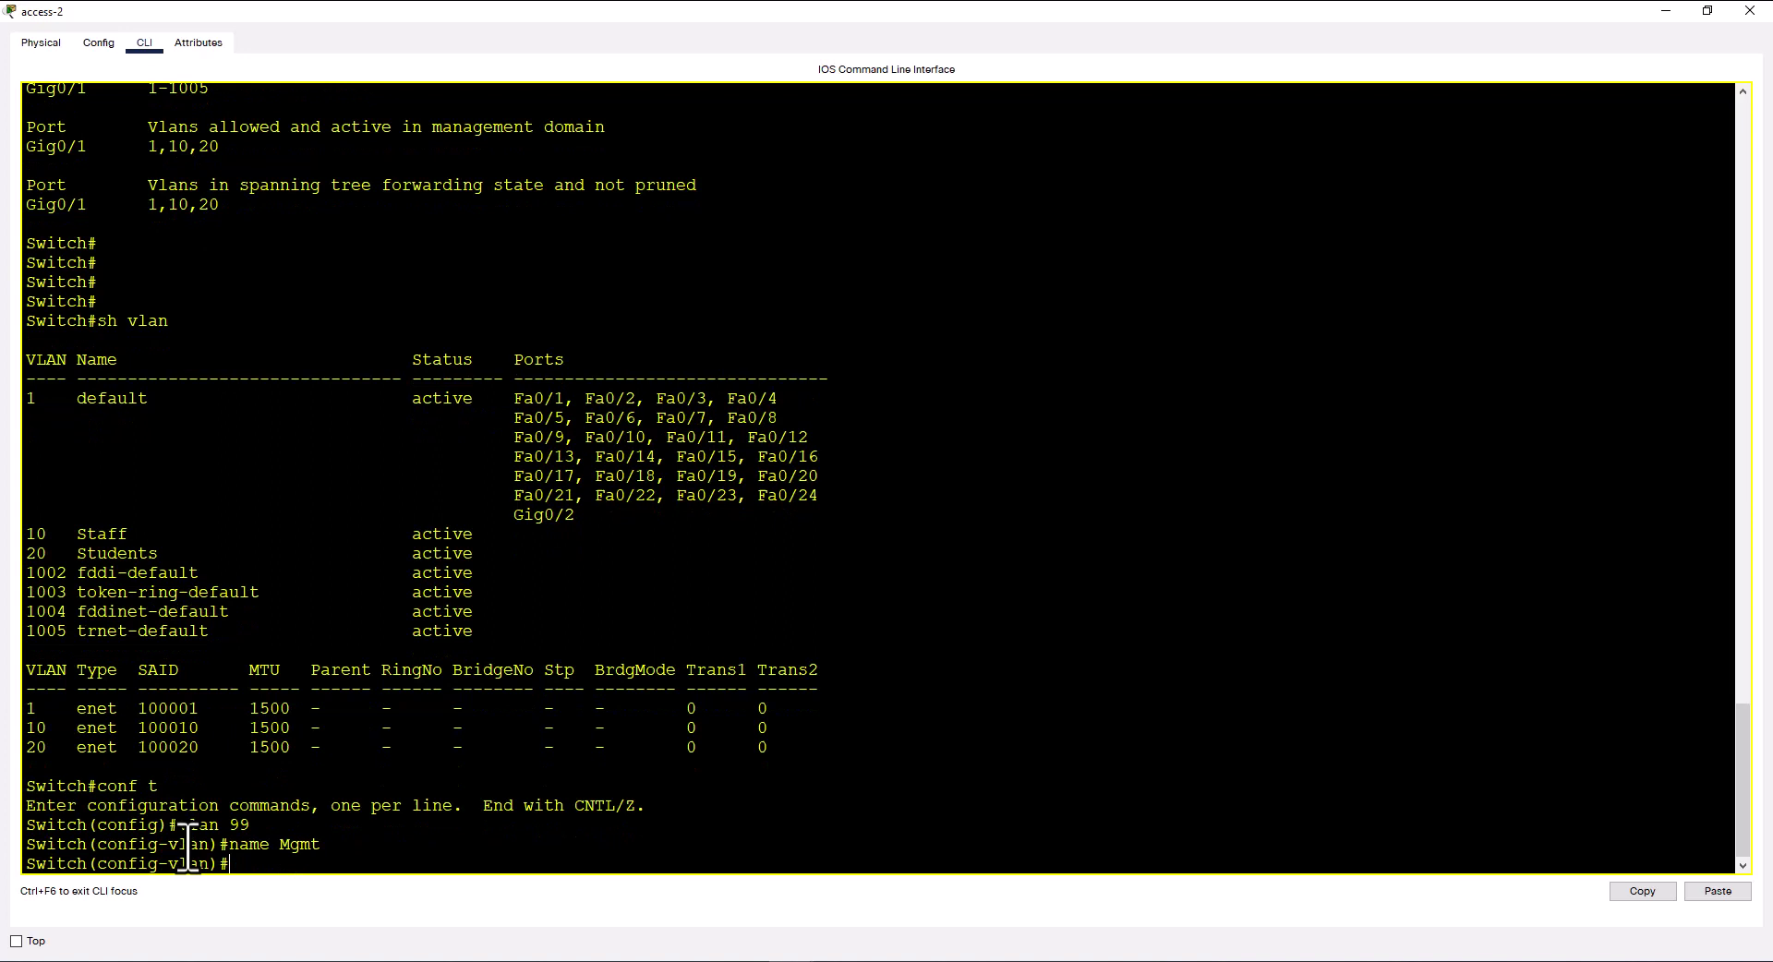
Set switchport trunk native vlan 99 on access-2's interface g0/1 and end configuration
{"action": "type", "text": "int g0/1"}
{"action": "key", "text": "Return"}
{"action": "type", "text": "sw"}
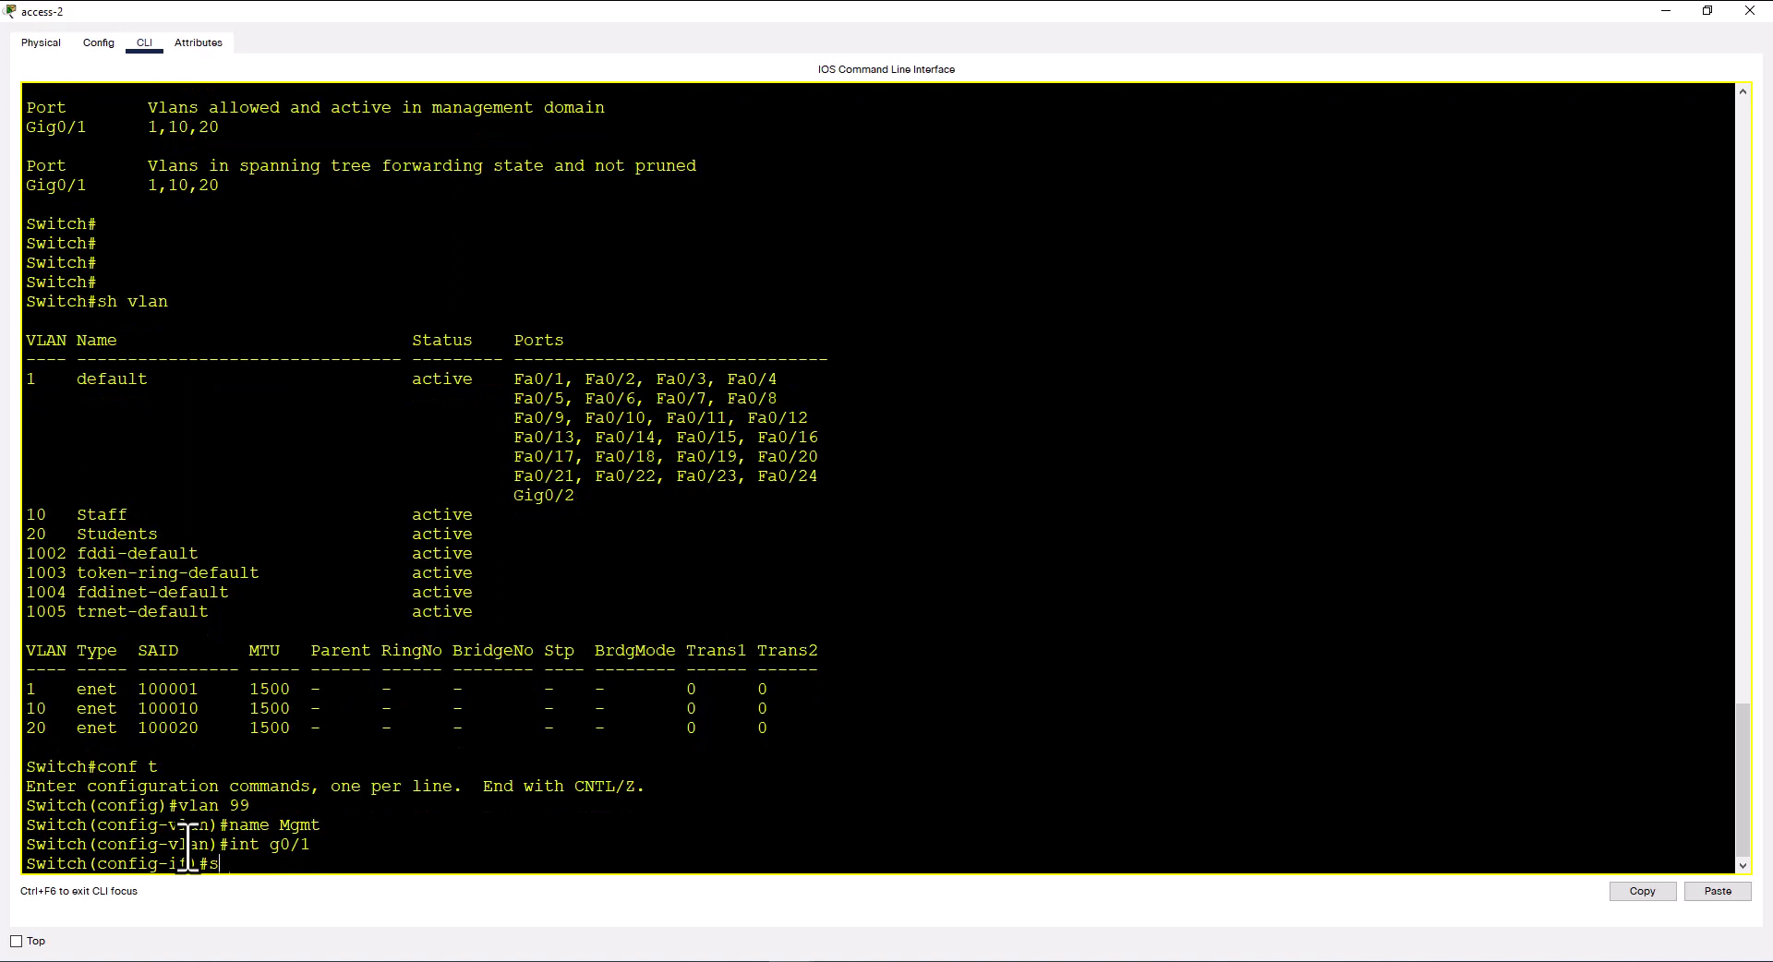
{"action": "key", "text": "Tab"}
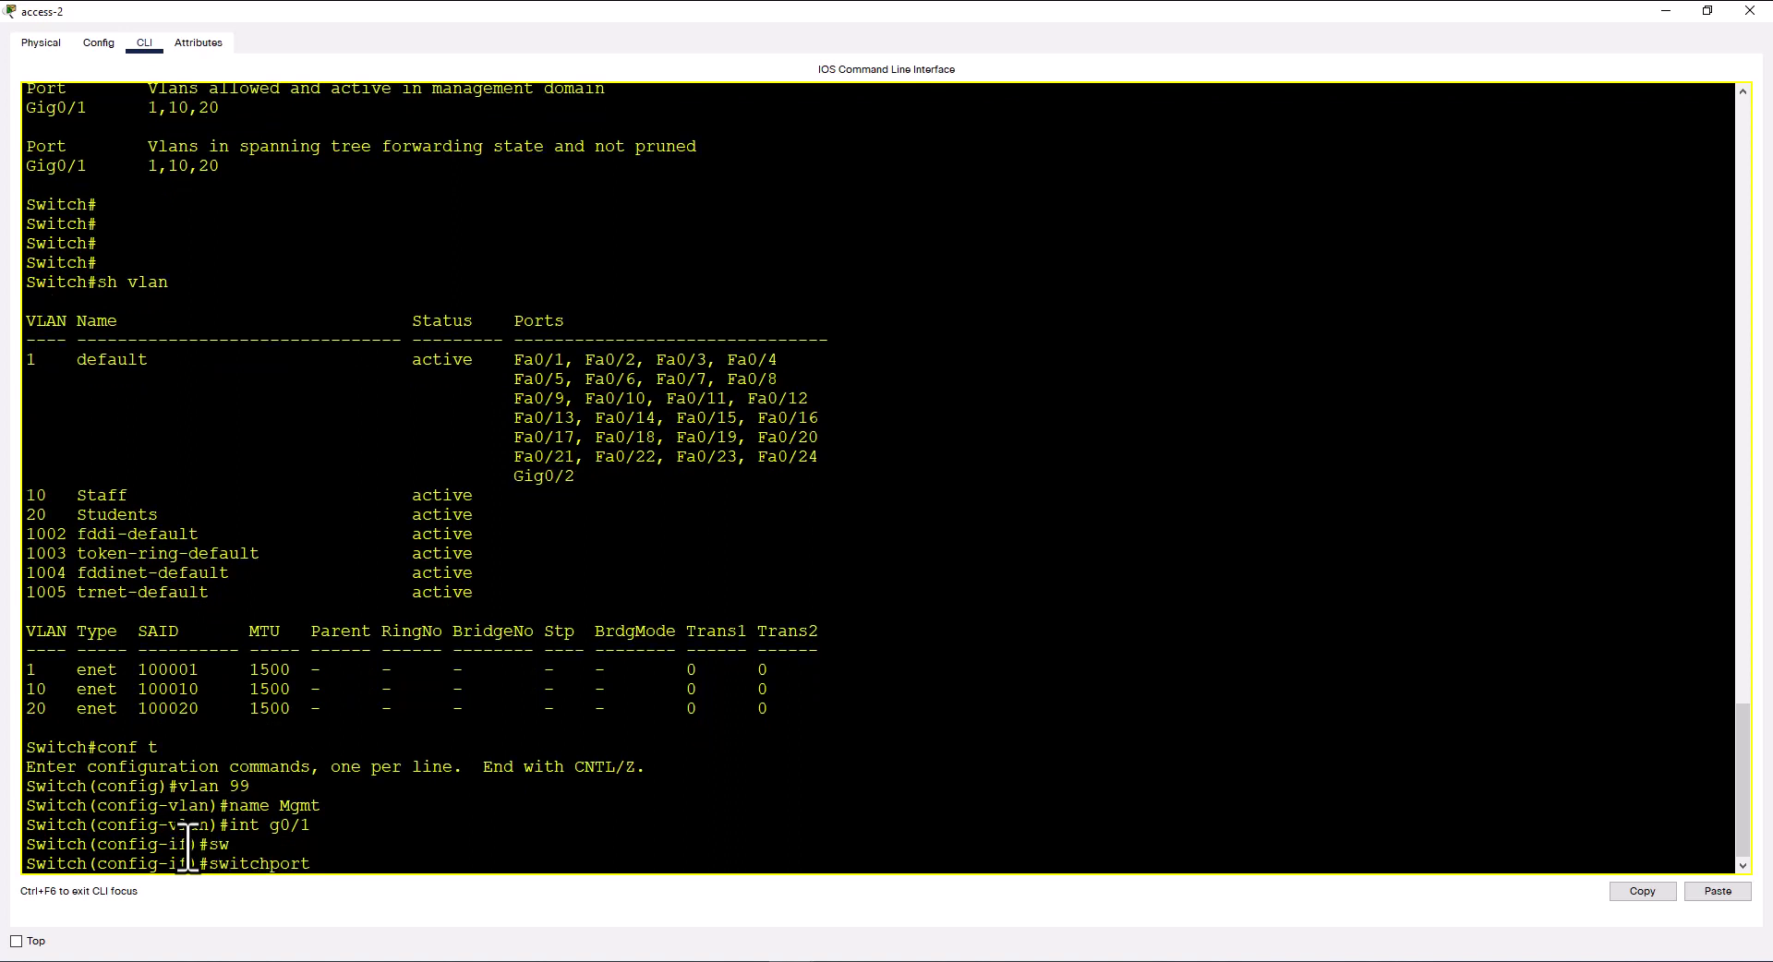
{"action": "type", "text": "t"}
{"action": "key", "text": "Tab"}
{"action": "type", "text": "n"}
{"action": "key", "text": "Tab"}
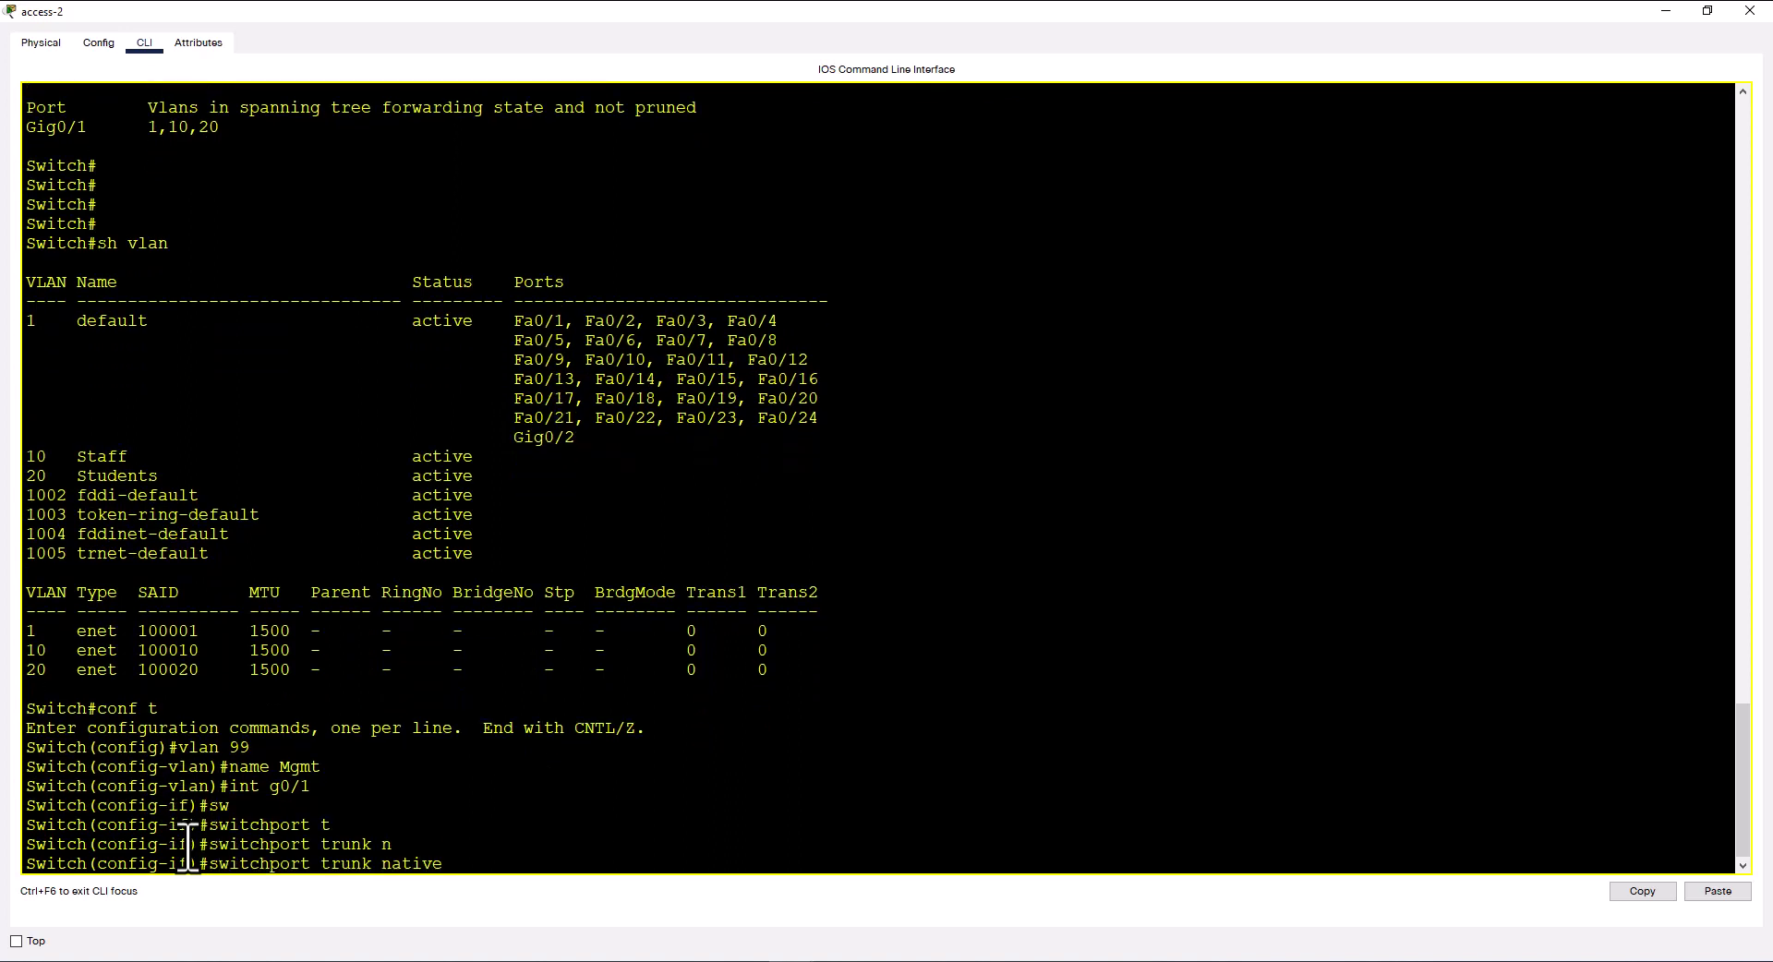
{"action": "type", "text": "?"}
{"action": "type", "text": "v"}
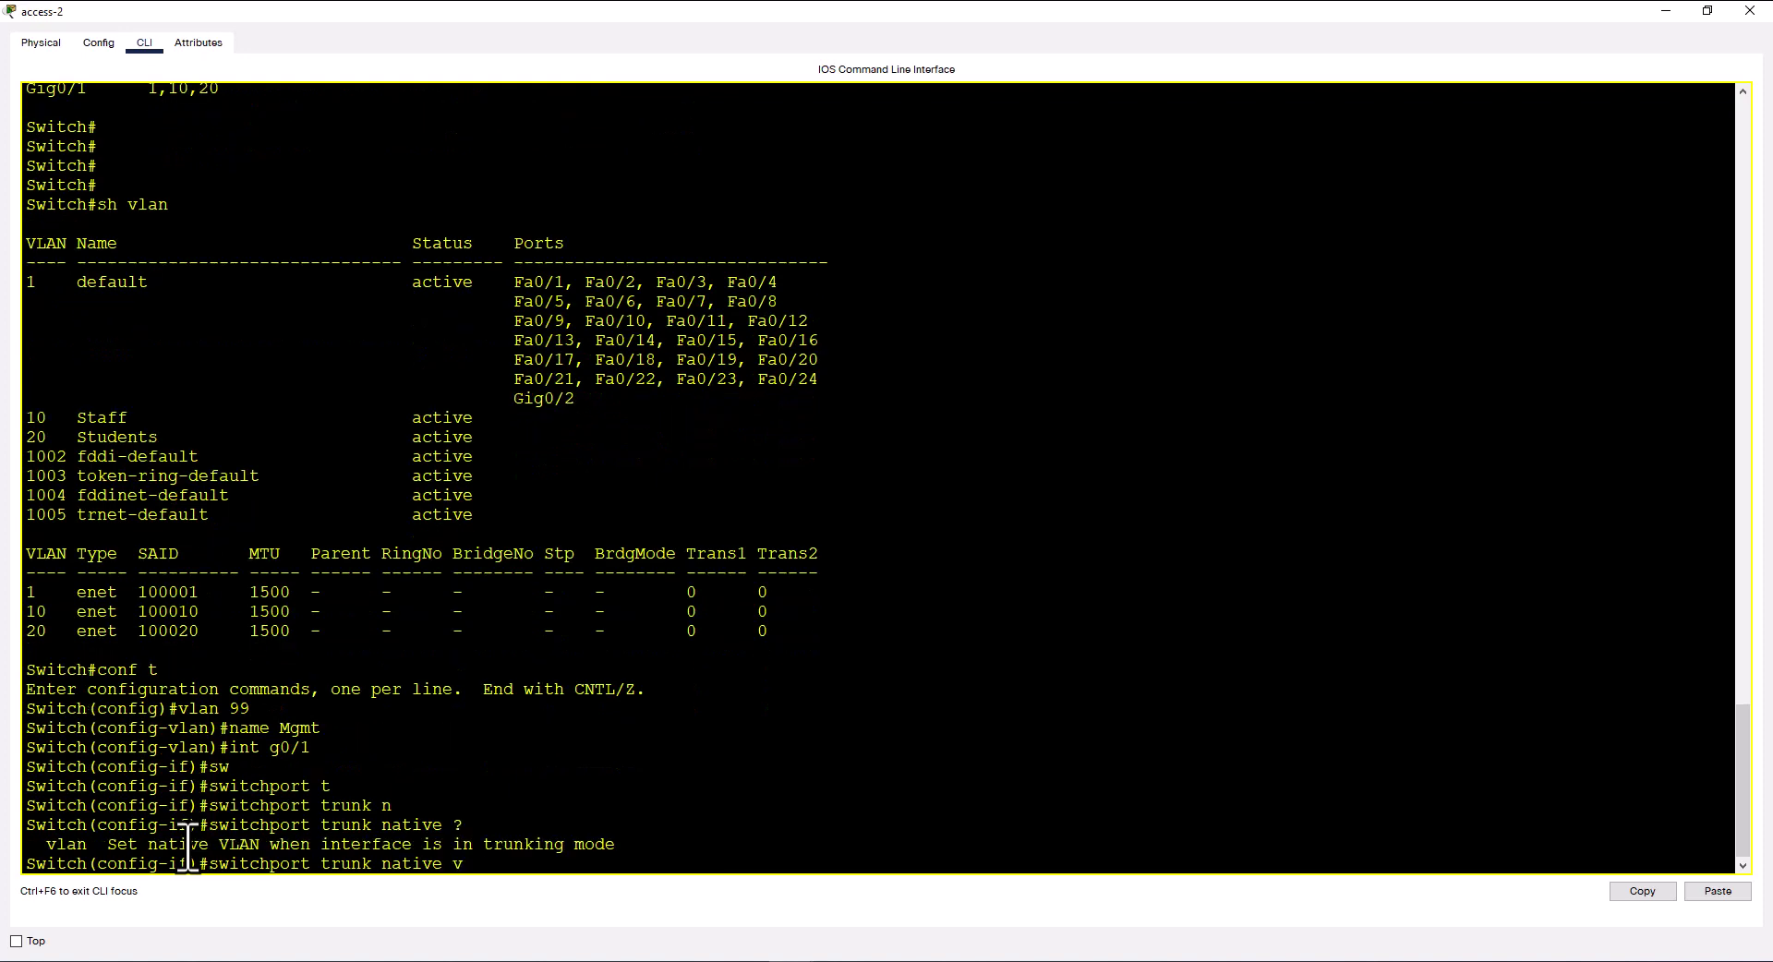
{"action": "key", "text": "Tab"}
{"action": "type", "text": "?"}
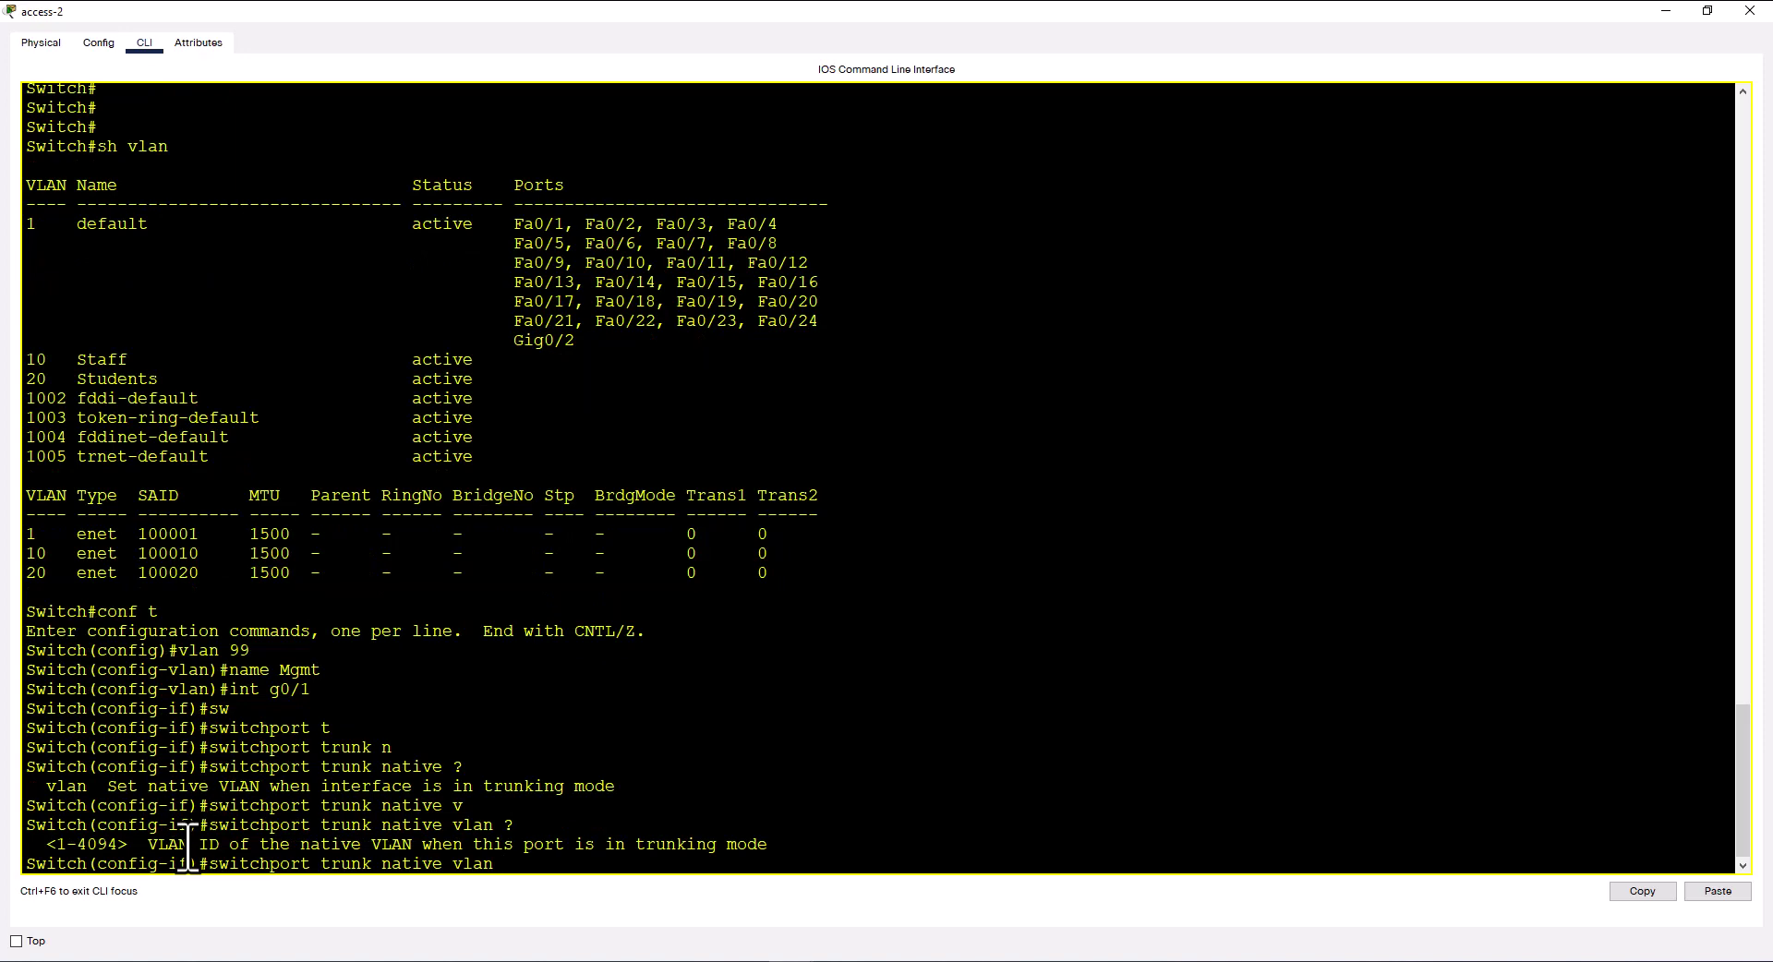
{"action": "type", "text": "99"}
{"action": "key", "text": "Return"}
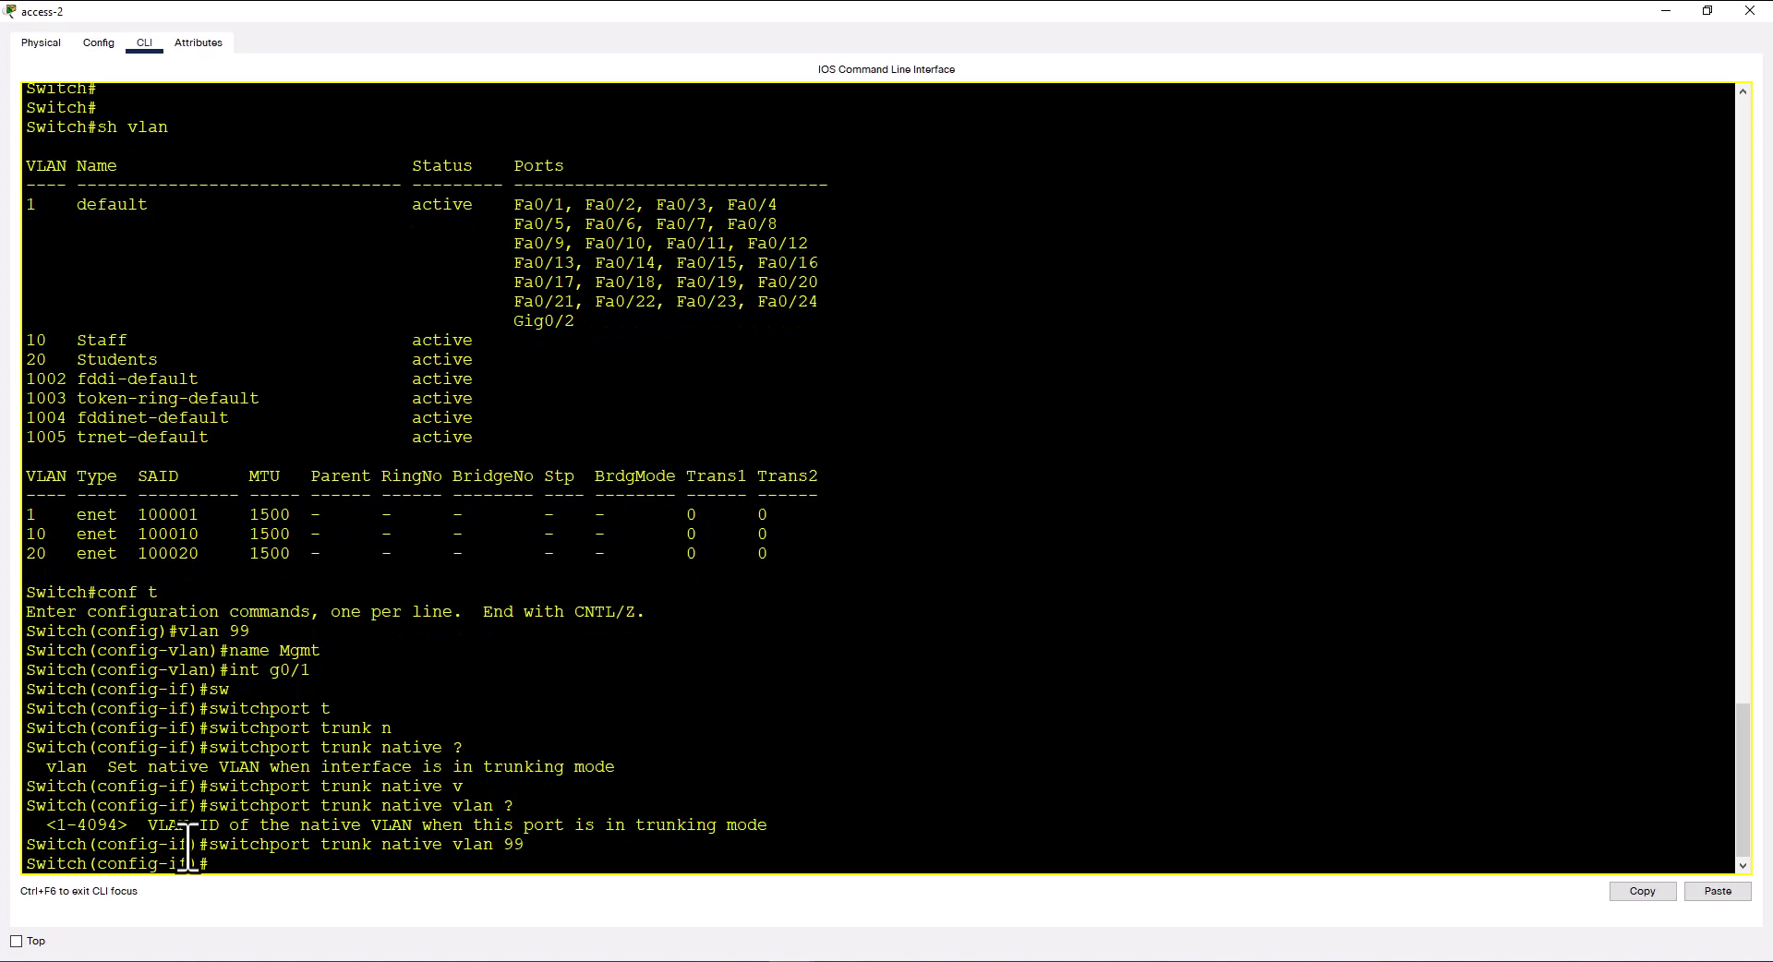
{"action": "type", "text": "end"}
{"action": "key", "text": "Return"}
{"action": "key", "text": "Return"}
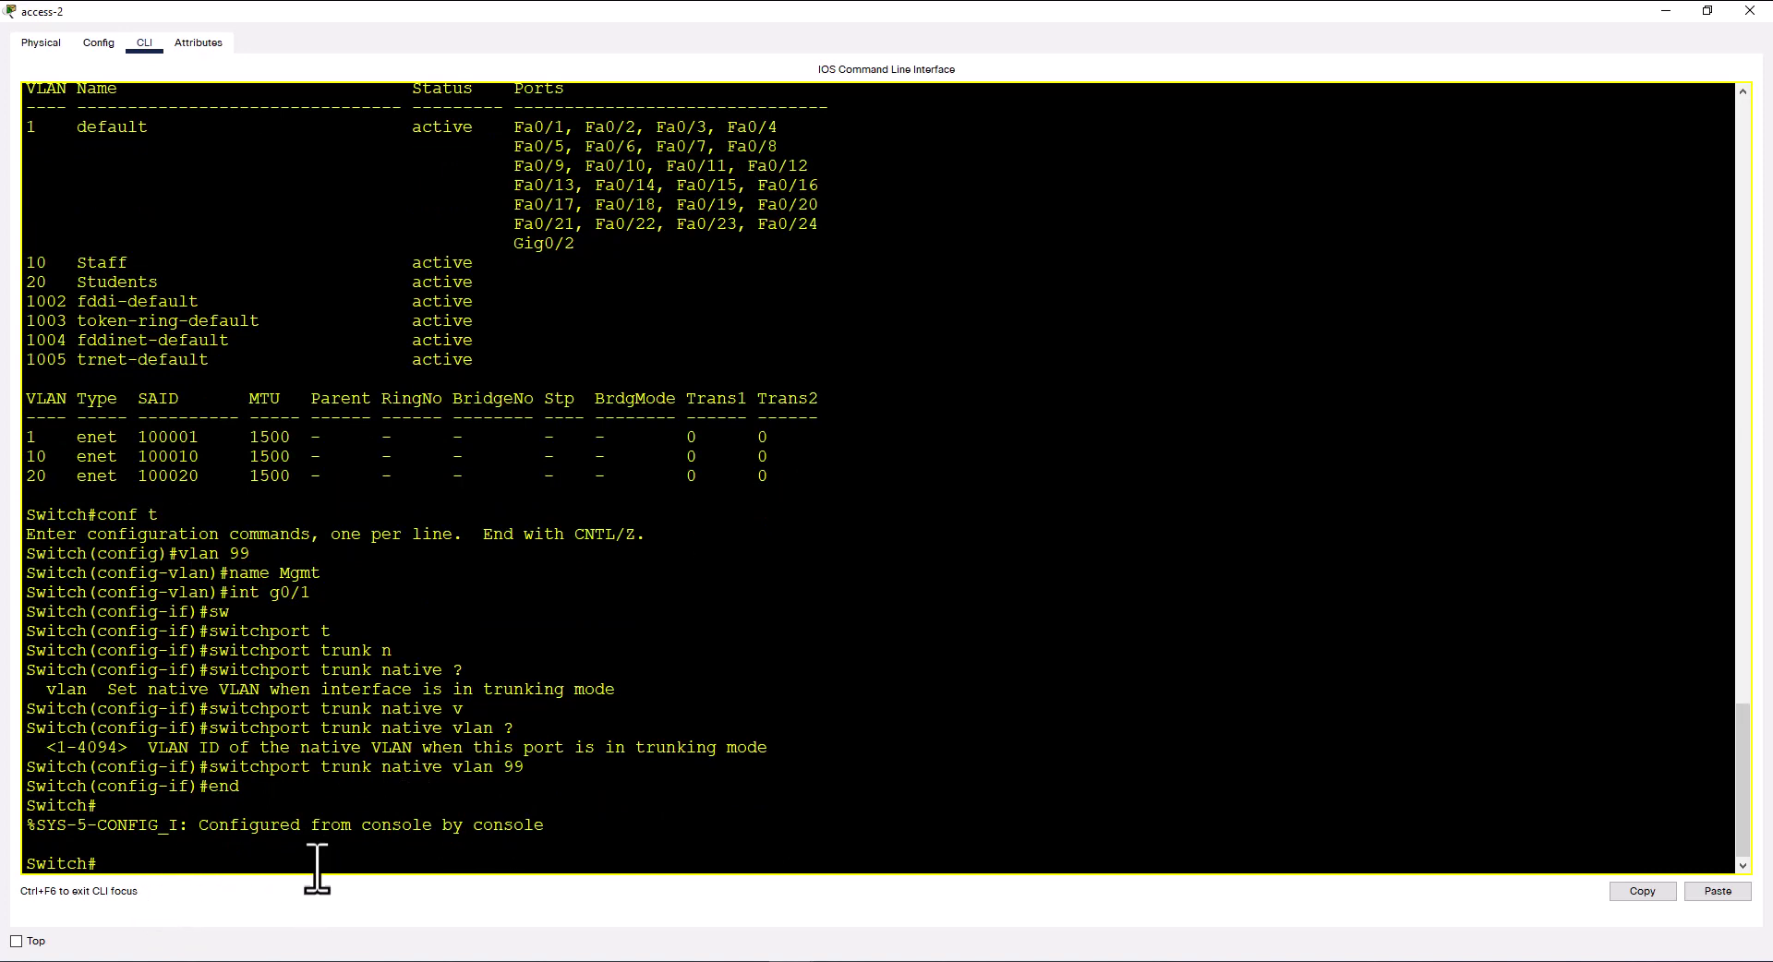
{"action": "key", "text": "Return"}
{"action": "key", "text": "Return"}
On access-1, run show interfaces trunk, revealing native VLAN 1 mismatched with access-2's 99
{"action": "left_click", "coordinate": [1748, 11]}
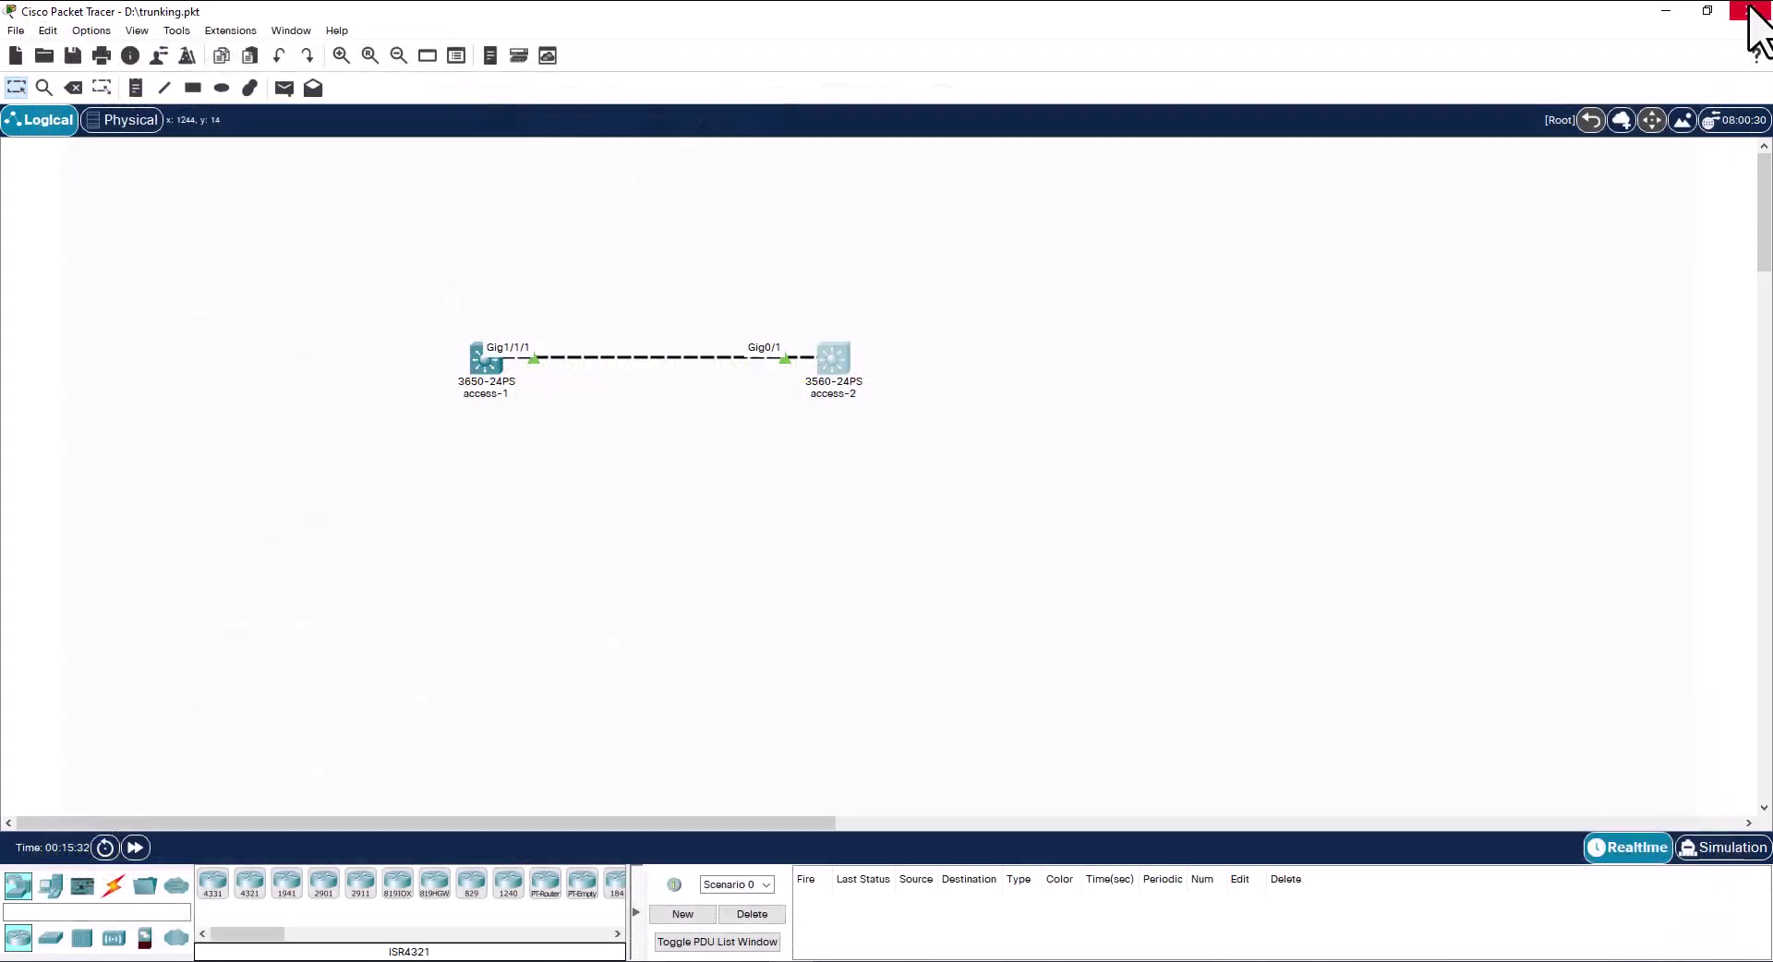
{"action": "left_click", "coordinate": [467, 364]}
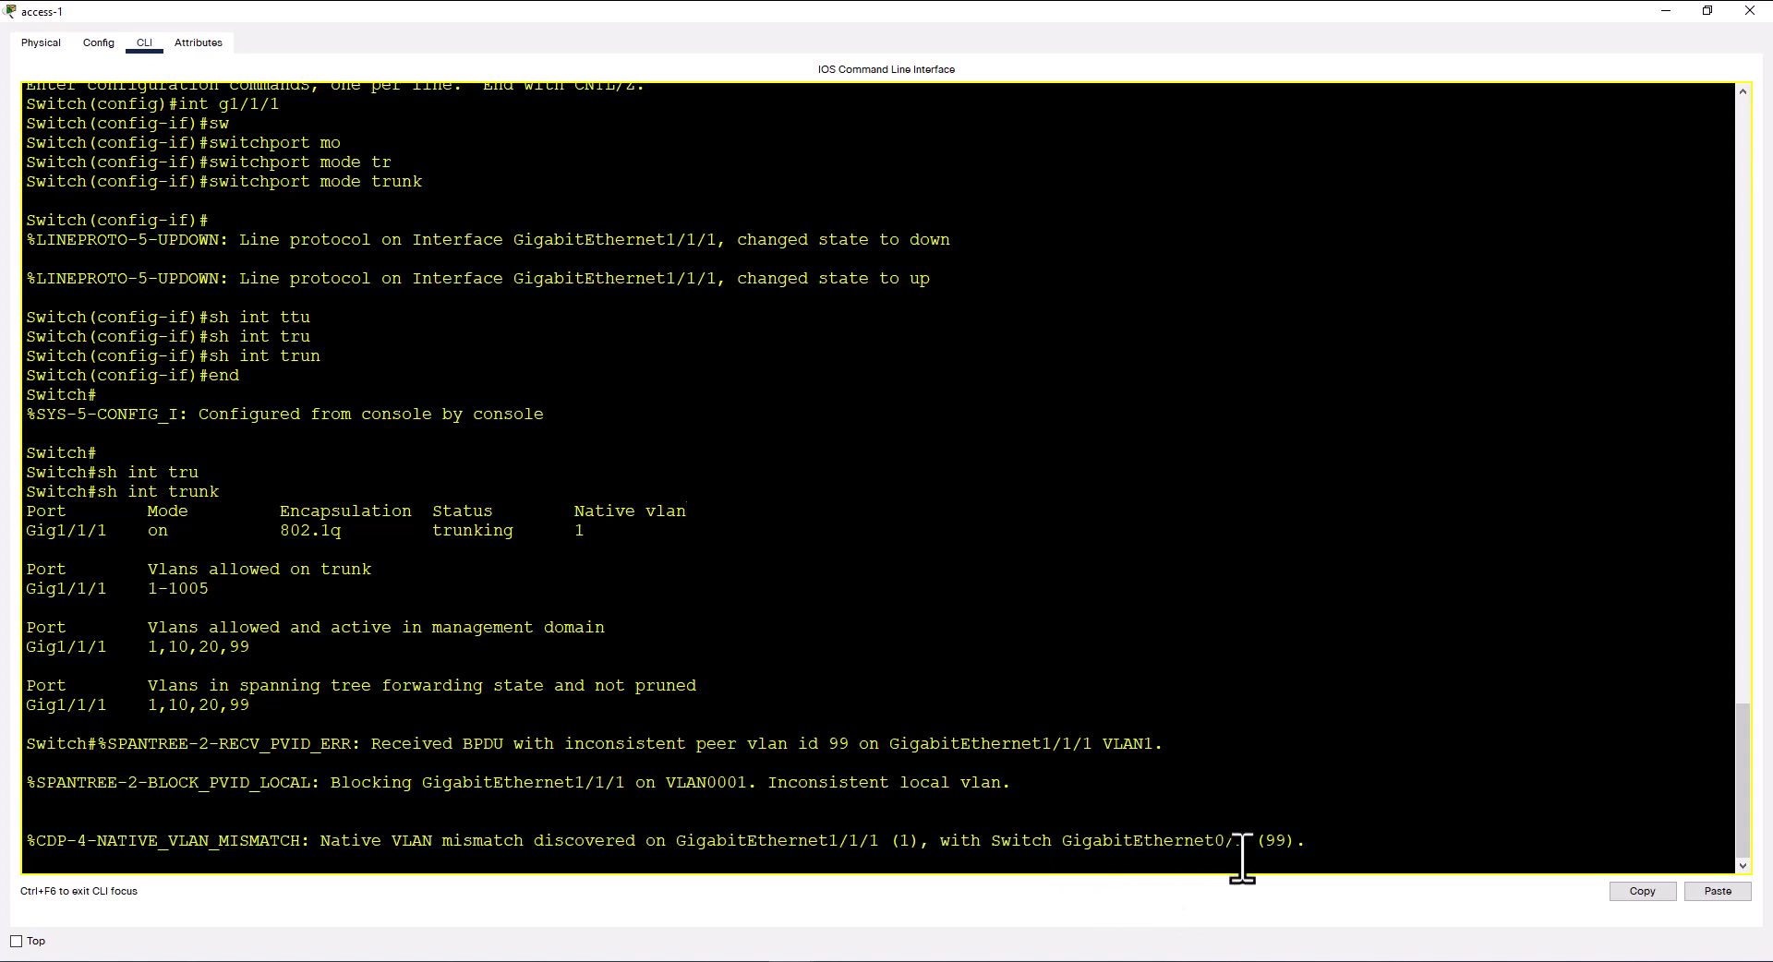
{"action": "type", "text": "q"}
{"action": "key", "text": "Return"}
{"action": "key", "text": "Return"}
{"action": "key", "text": "Return"}
{"action": "key", "text": "Return"}
{"action": "key", "text": "Return"}
{"action": "key", "text": "Return"}
{"action": "key", "text": "Return"}
{"action": "key", "text": "Return"}
{"action": "key", "text": "Return"}
{"action": "key", "text": "Return"}
{"action": "key", "text": "Return"}
{"action": "key", "text": "Return"}
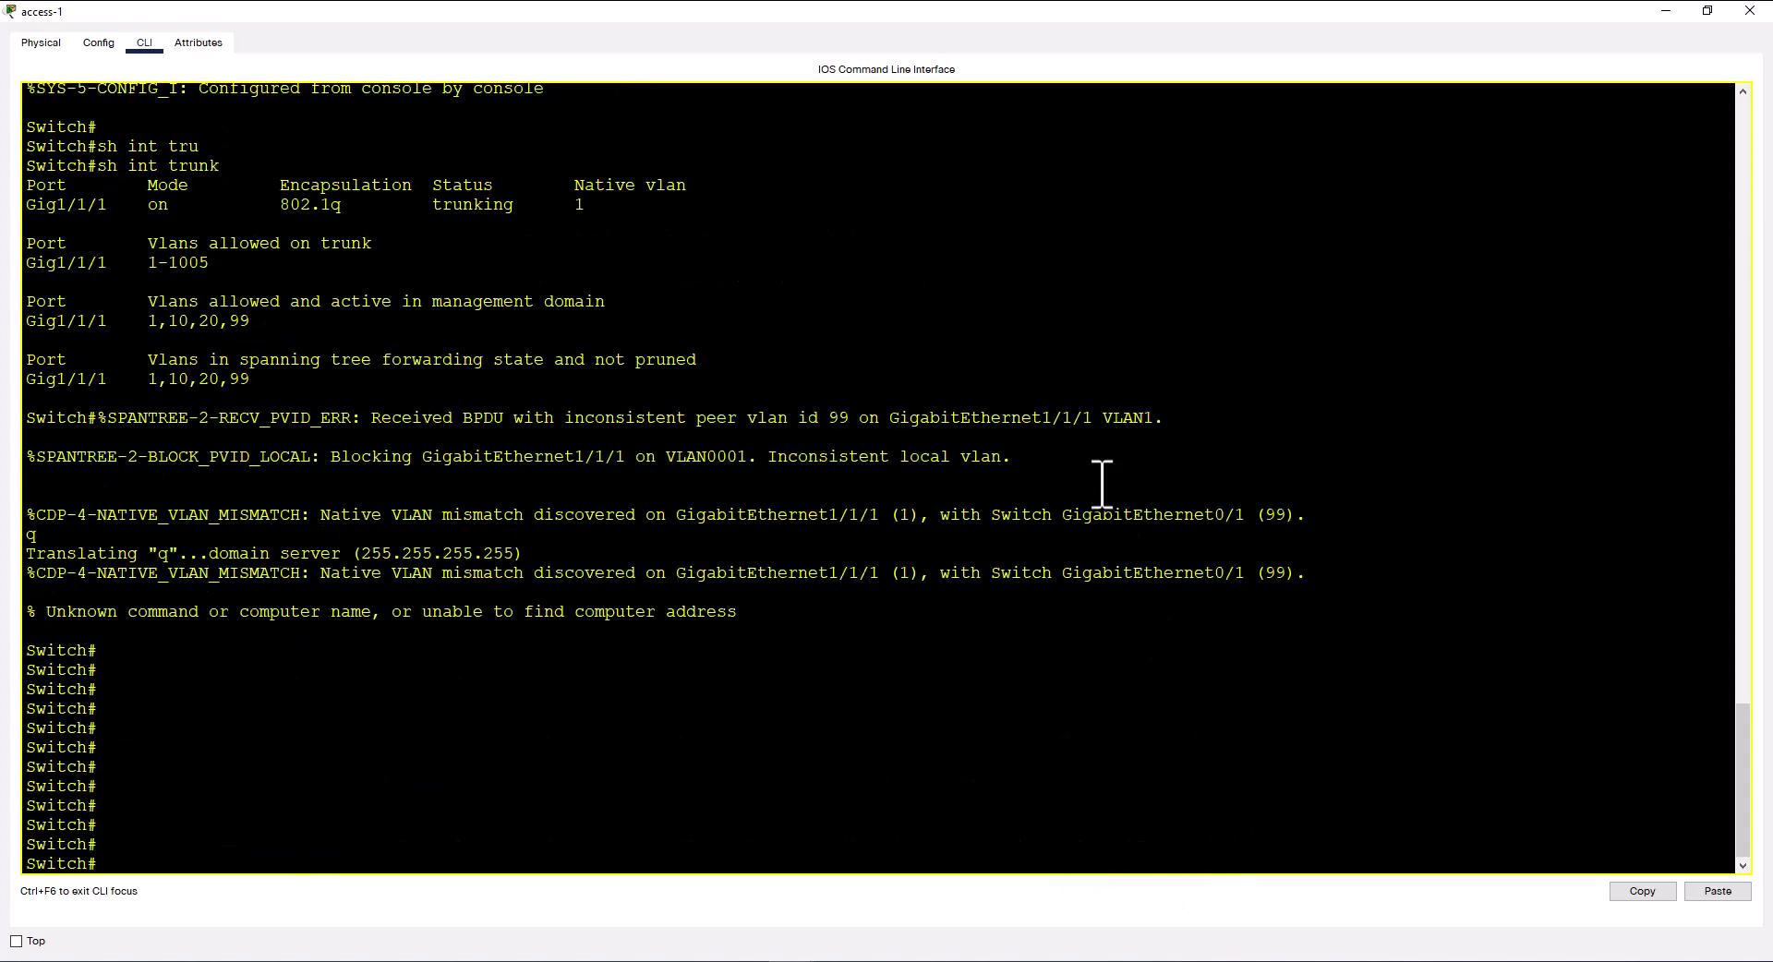
{"action": "type", "text": "sh int ttu"}
{"action": "key", "text": "Tab"}
{"action": "key", "text": "BackSpace"}
{"action": "key", "text": "BackSpace"}
{"action": "type", "text": "ru"}
{"action": "key", "text": "Tab"}
{"action": "key", "text": "Return"}
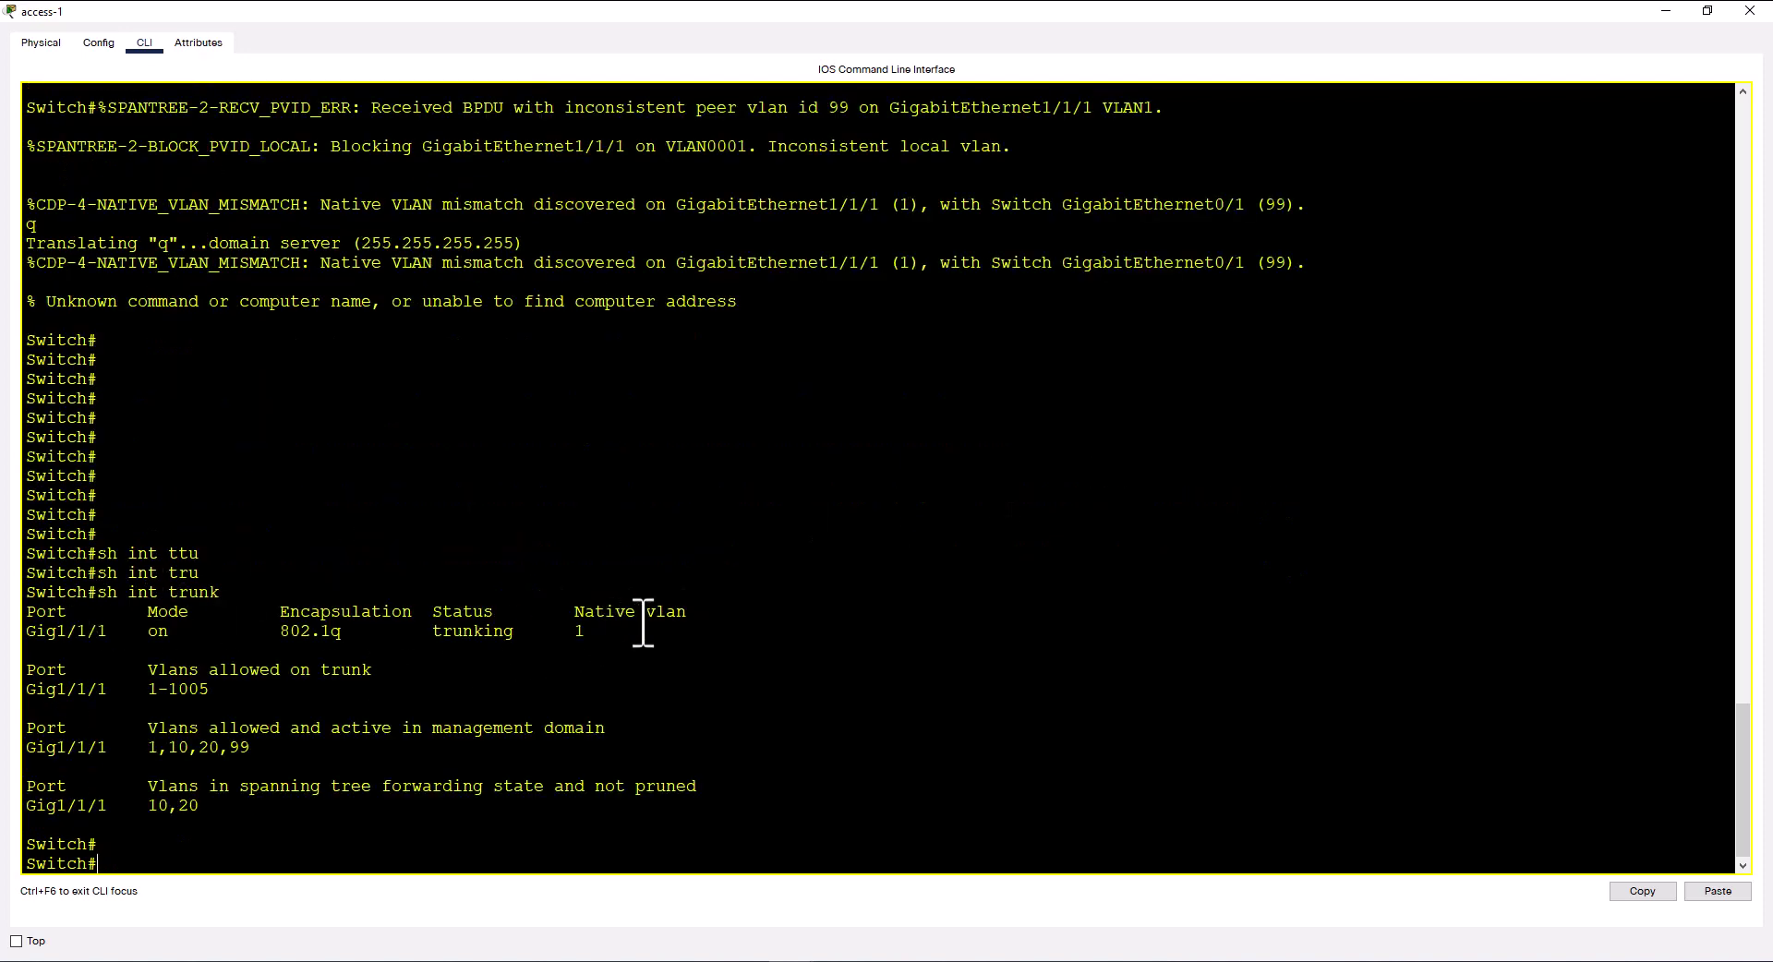
Confirm access-2's Gig0/1 shows native VLAN 99 forwarding VLANs 1,10,20,99, then close the console
{"action": "key", "text": "alt+Tab"}
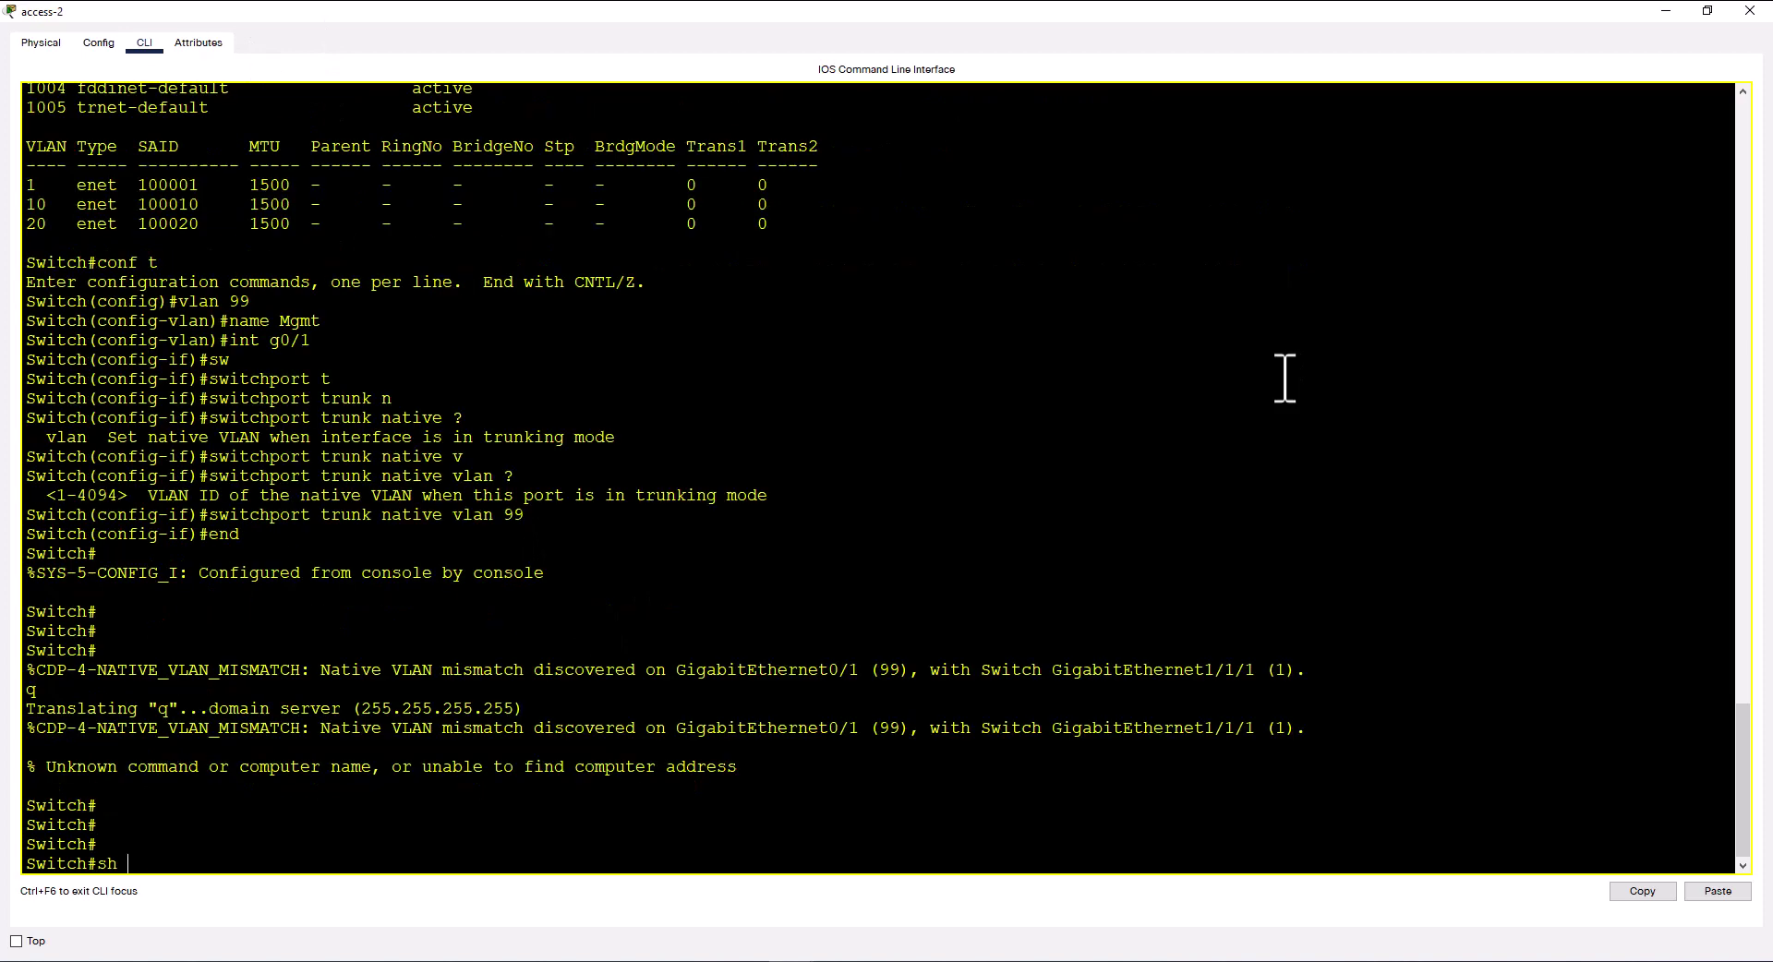
{"action": "type", "text": "int trun"}
{"action": "key", "text": "Tab"}
{"action": "key", "text": "Return"}
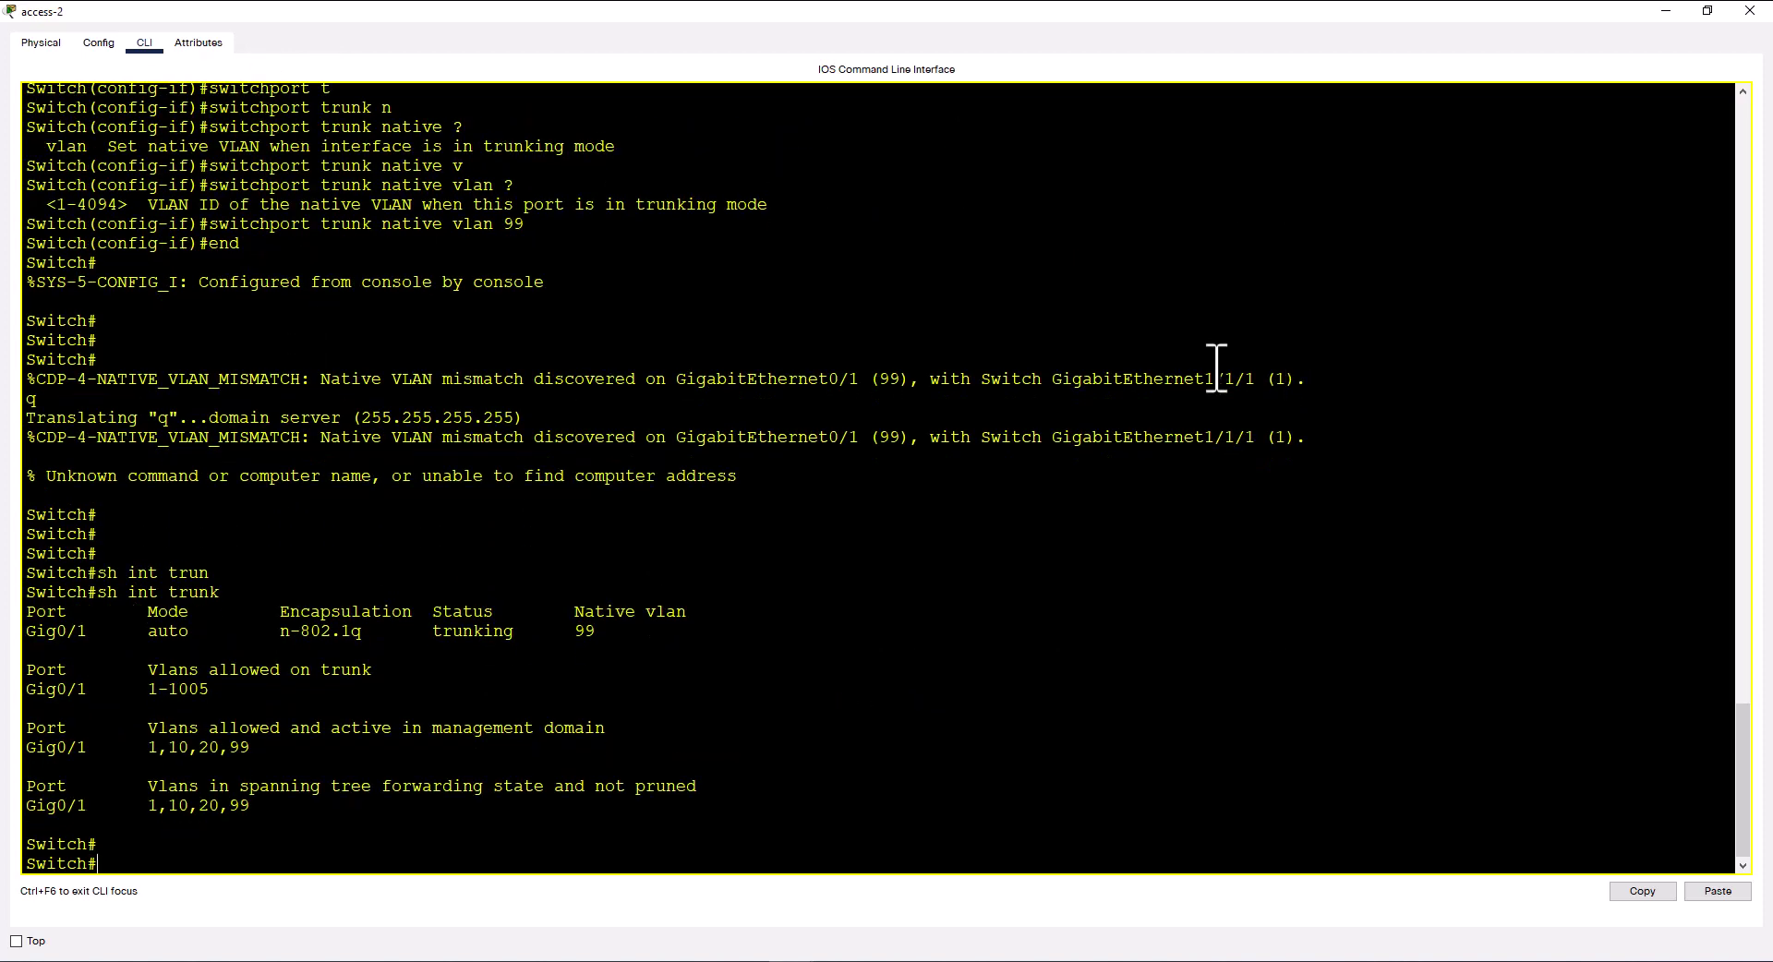
{"action": "left_click_drag", "start_coordinate": [27, 611], "coordinate": [703, 639]}
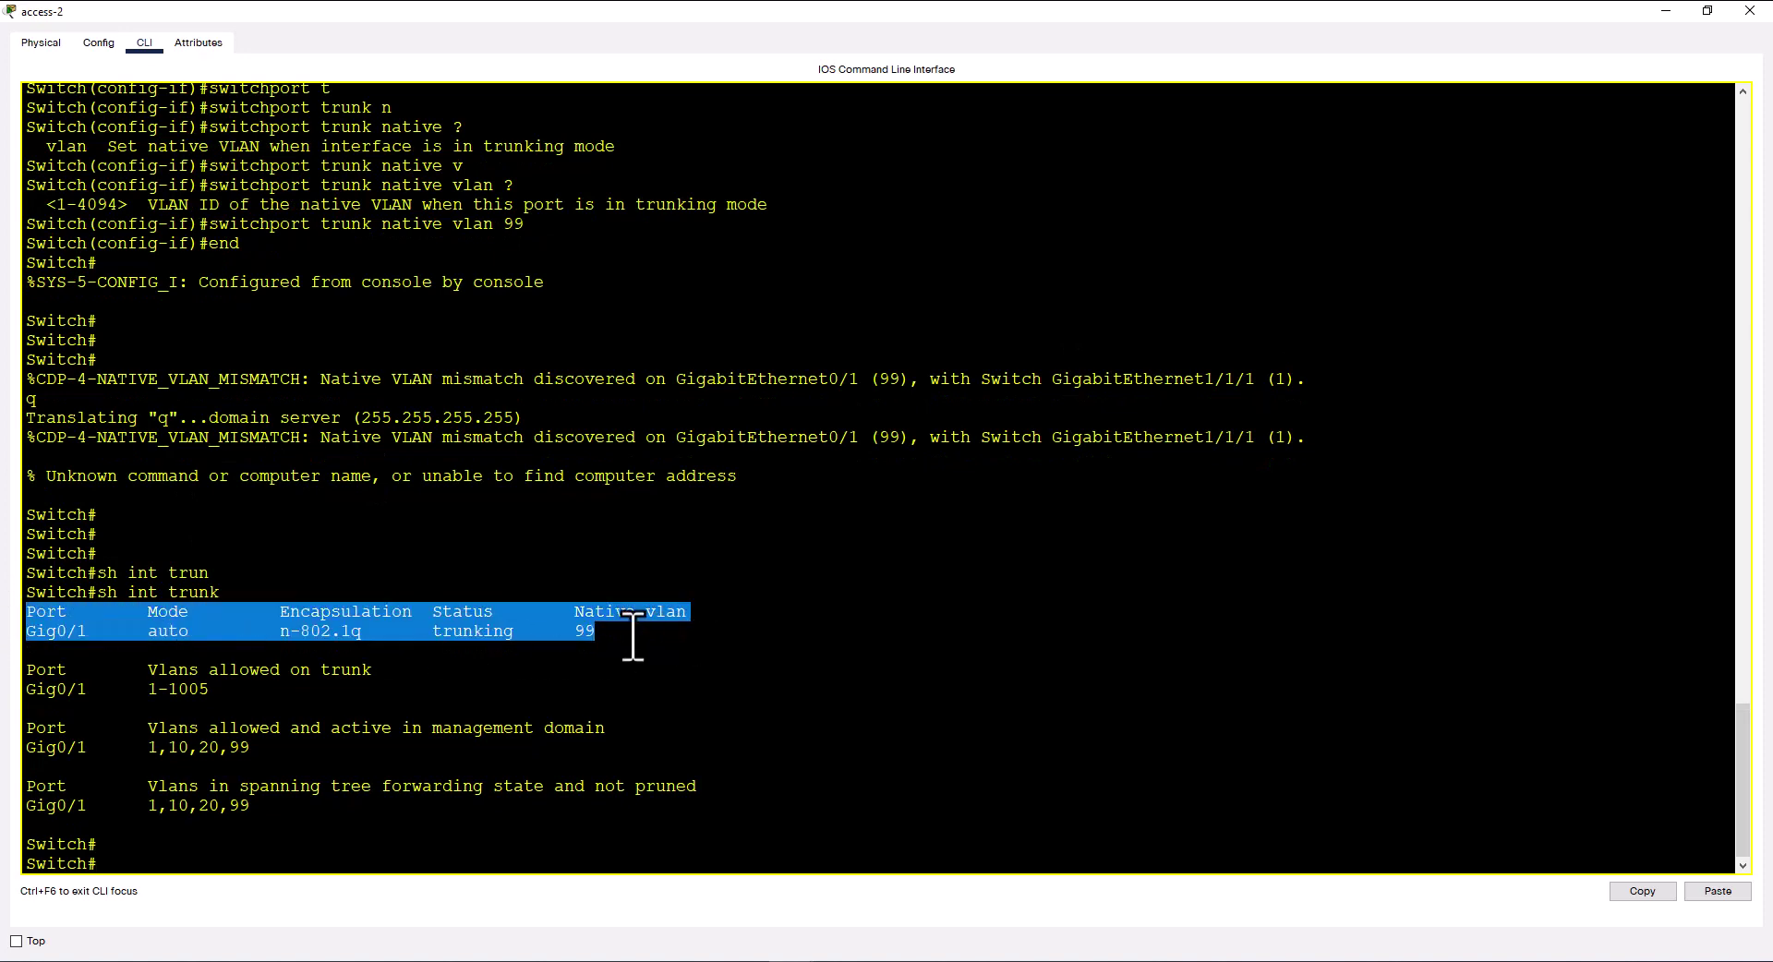
{"action": "left_click", "coordinate": [930, 759]}
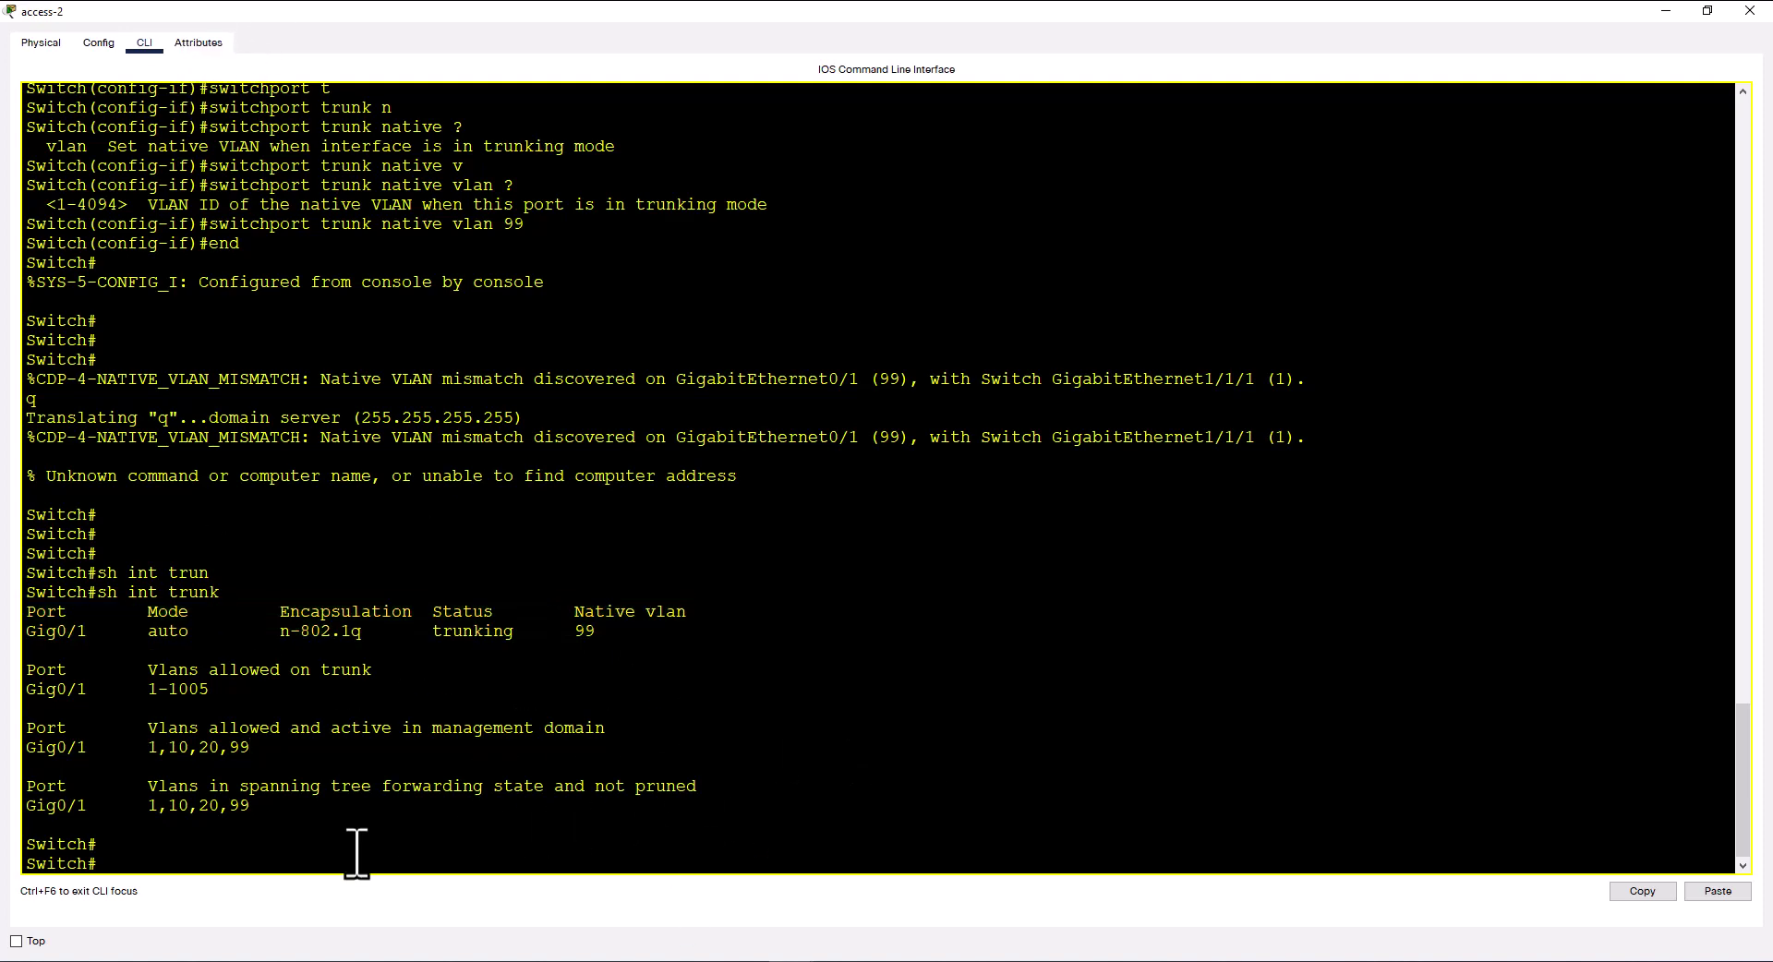
{"action": "left_click", "coordinate": [1755, 11]}
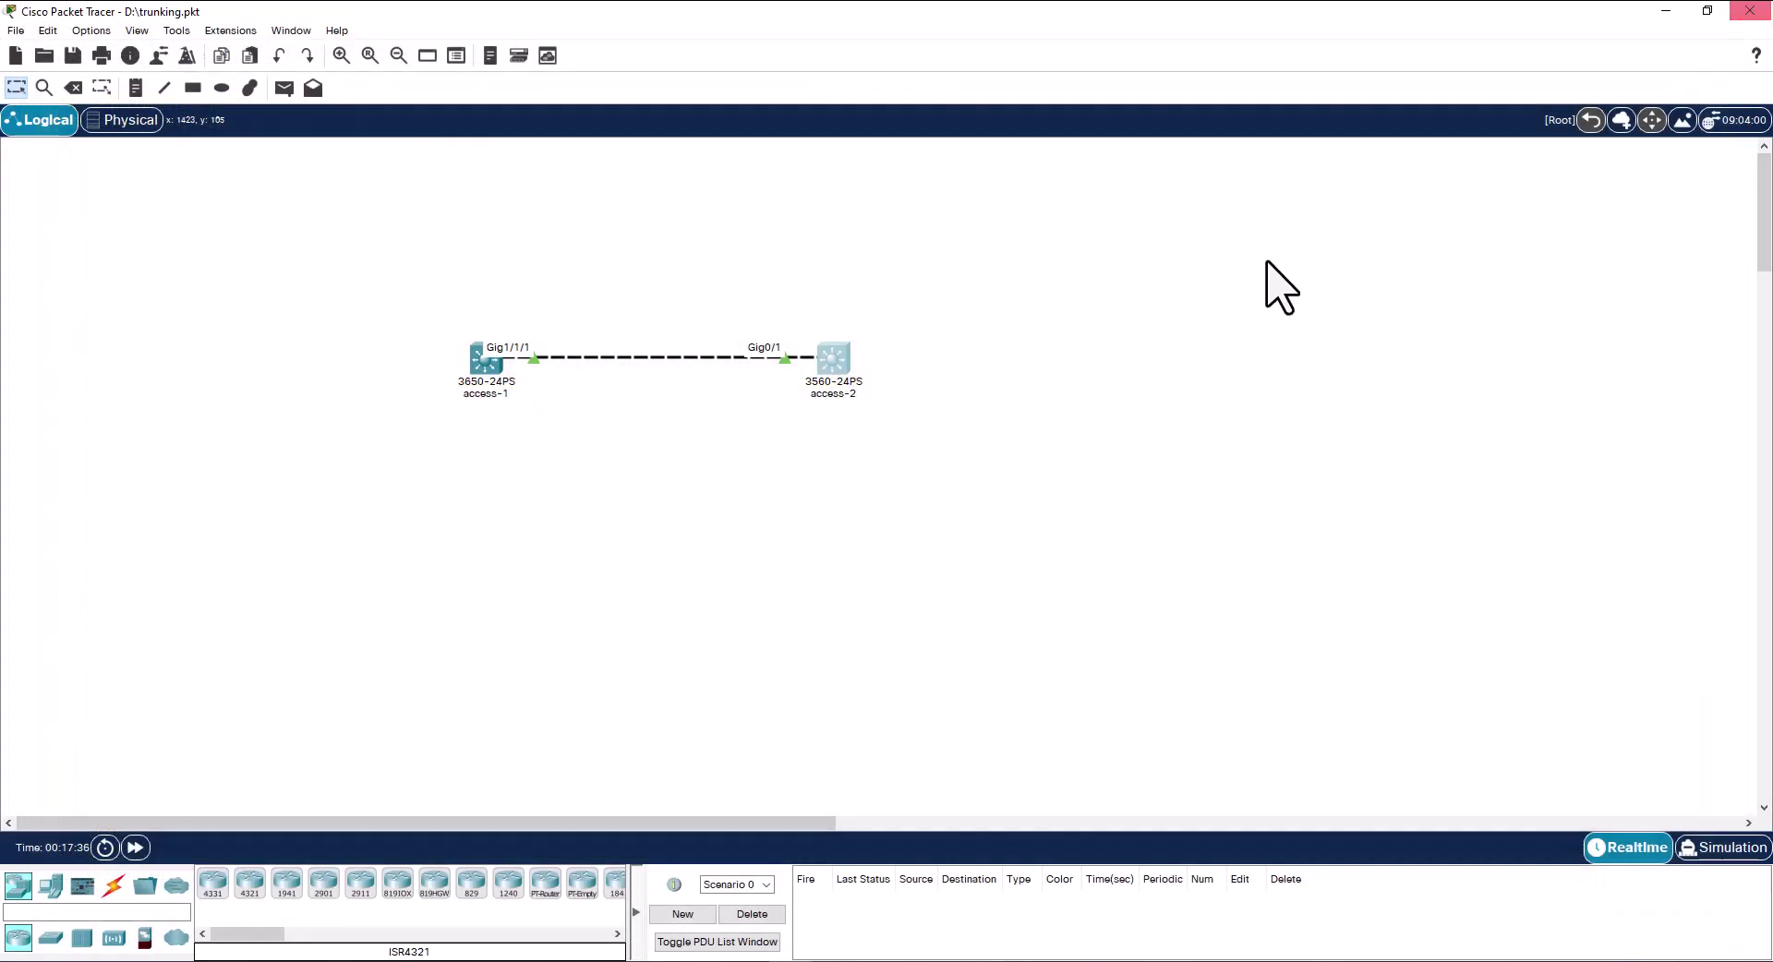
Open access-1's CLI full-screen and enter configuration for interface Gig1/1/1
{"action": "left_click", "coordinate": [484, 364]}
{"action": "left_click", "coordinate": [1146, 167]}
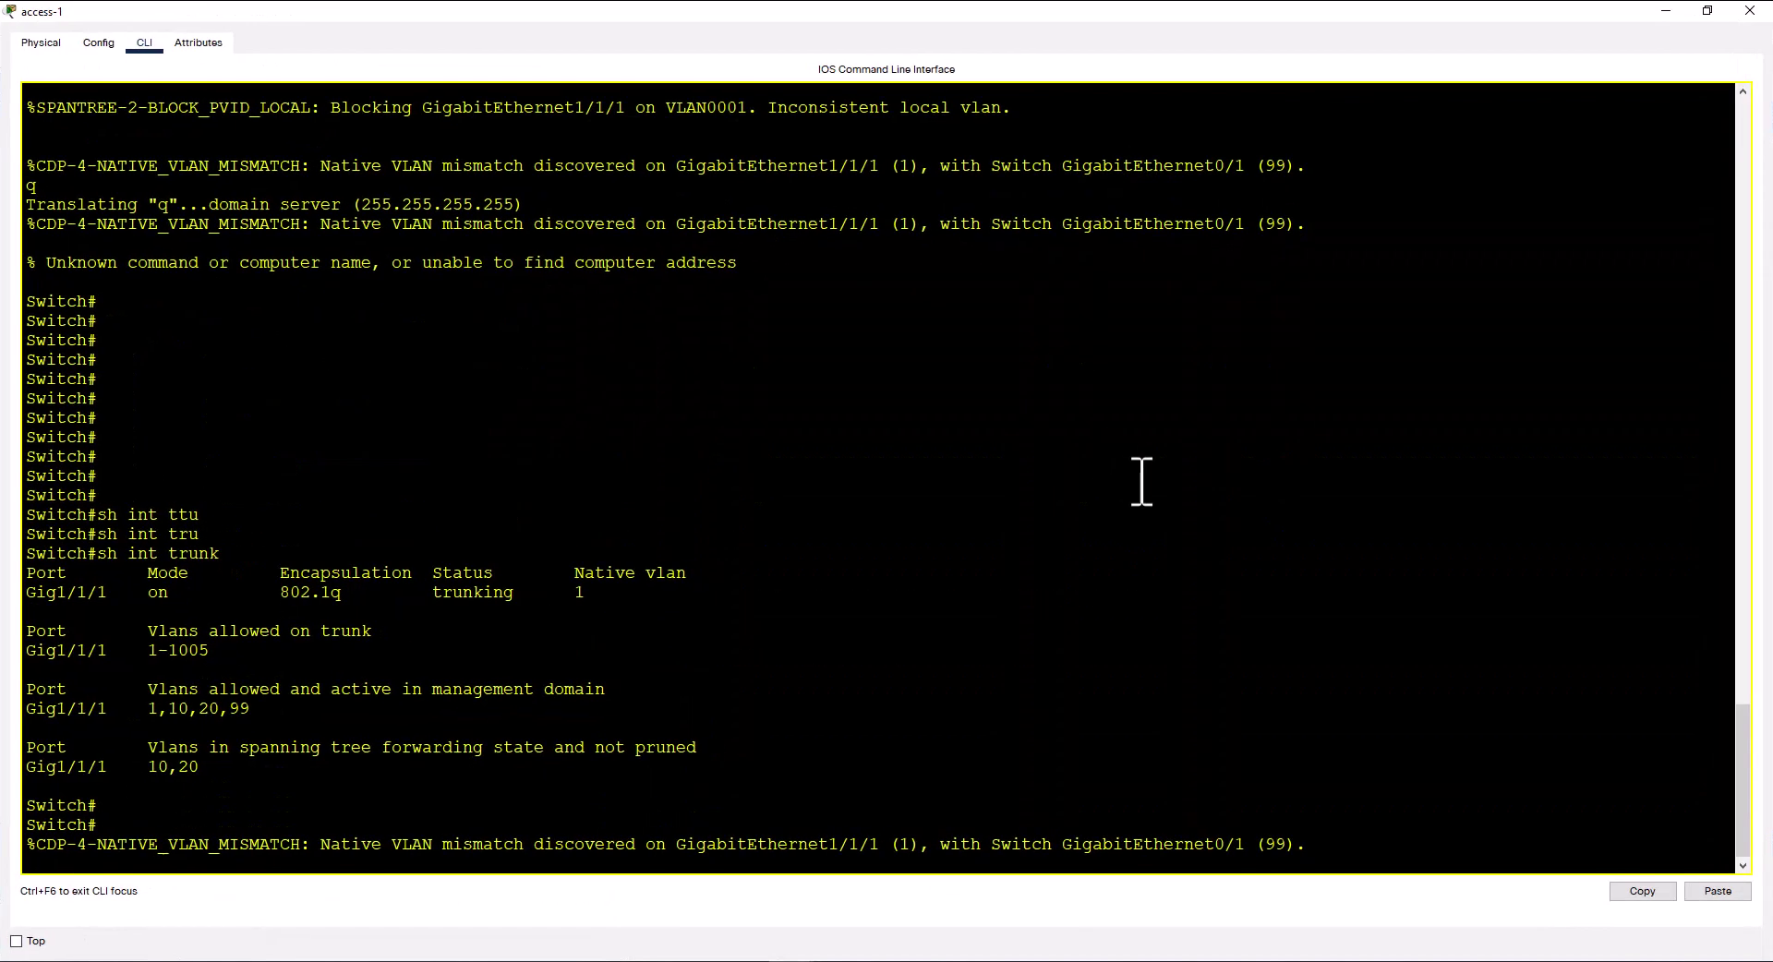
{"action": "key", "text": "Return"}
{"action": "key", "text": "Return"}
{"action": "type", "text": "conf t"}
{"action": "key", "text": "Return"}
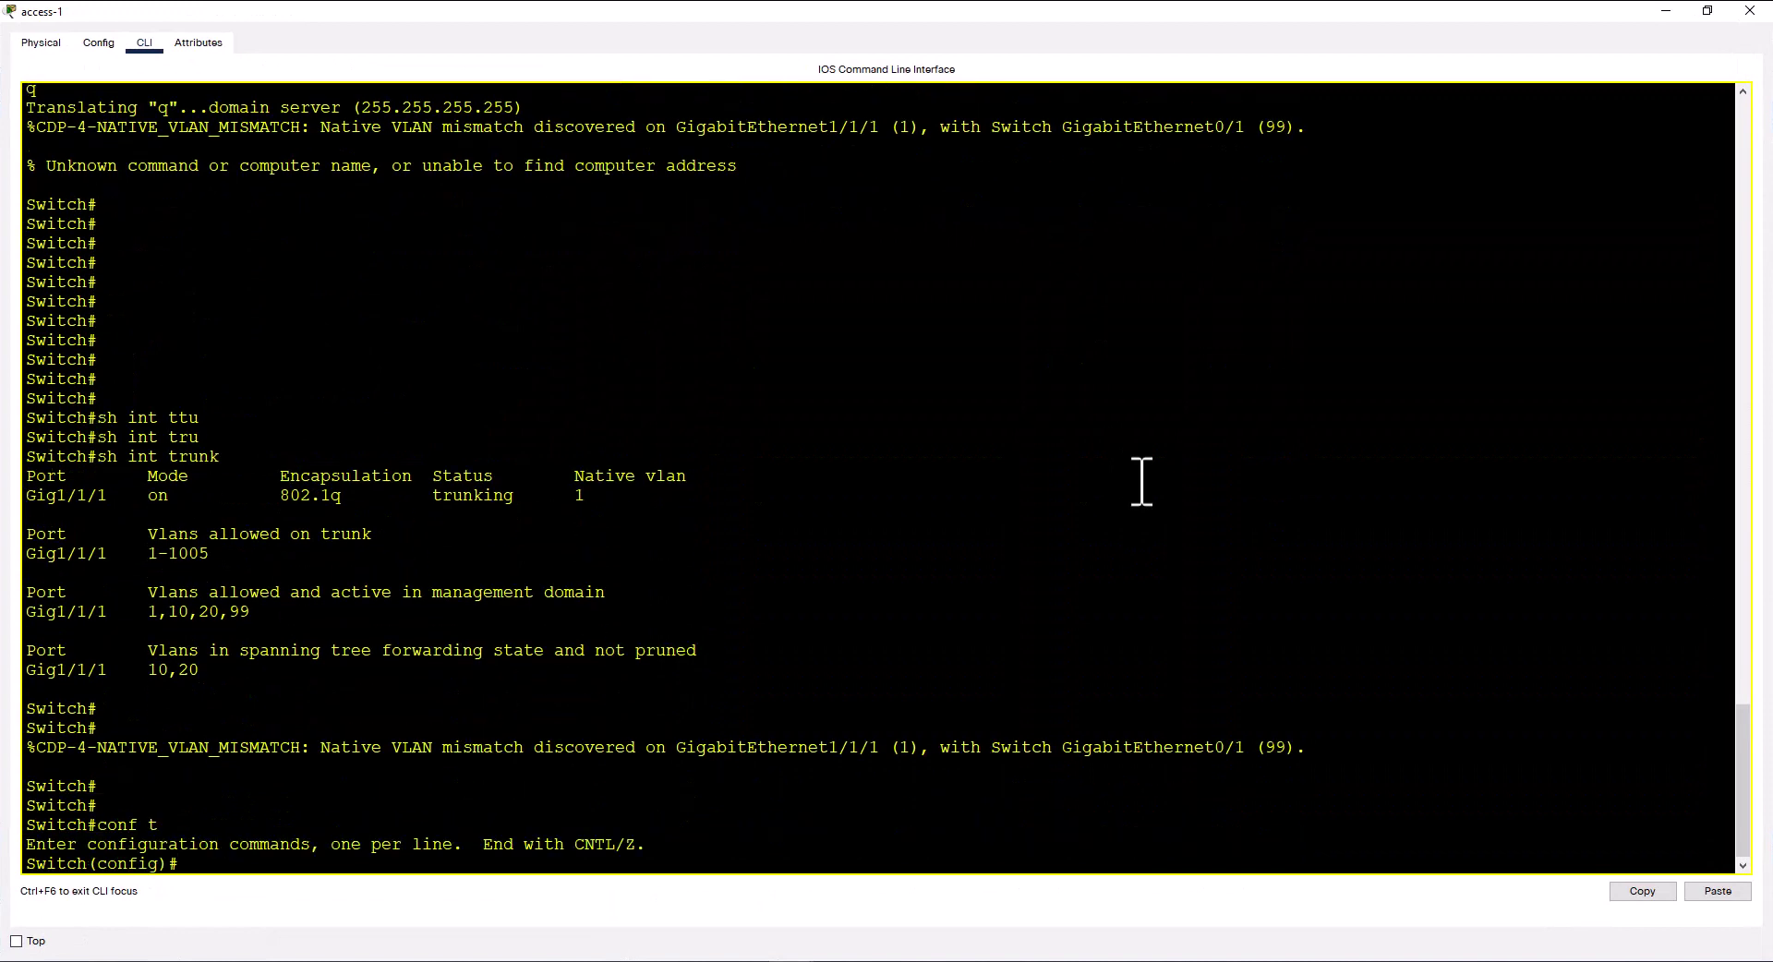
{"action": "type", "text": "int g1/1/1"}
{"action": "key", "text": "Return"}
Set the Gig1/1/1 trunk's native VLAN to 99 and exit configuration mode
{"action": "type", "text": "sw"}
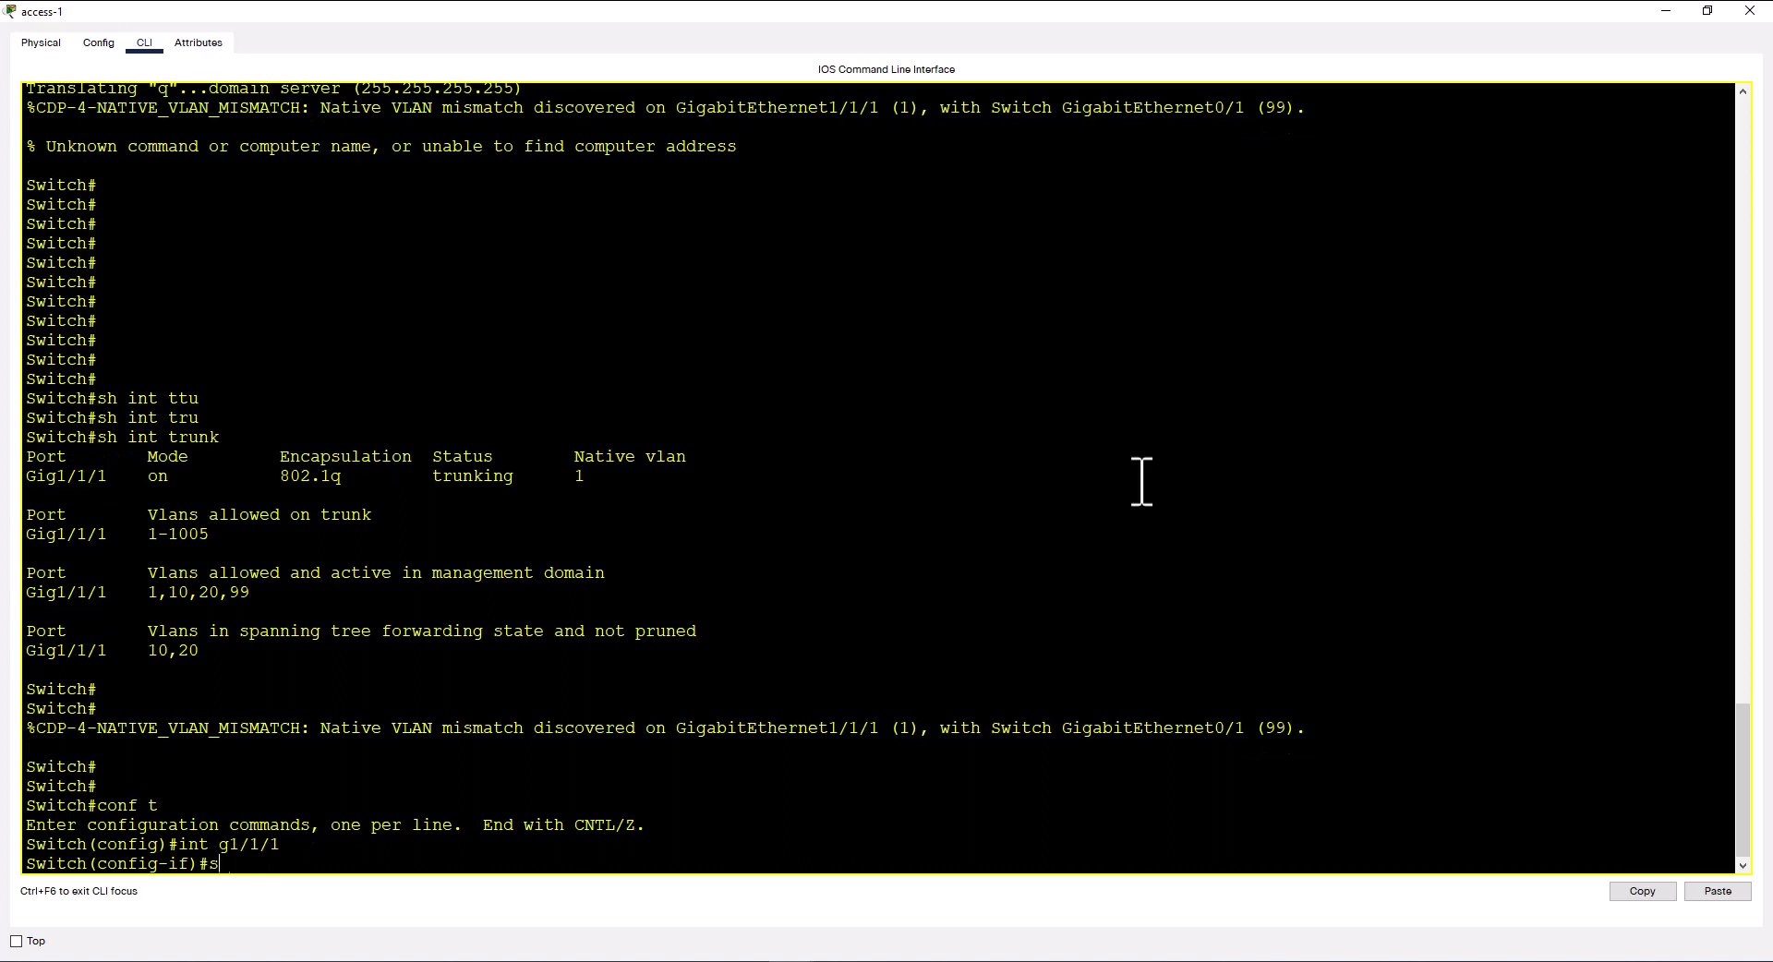
{"action": "key", "text": "Tab"}
{"action": "type", "text": "t"}
{"action": "key", "text": "Tab"}
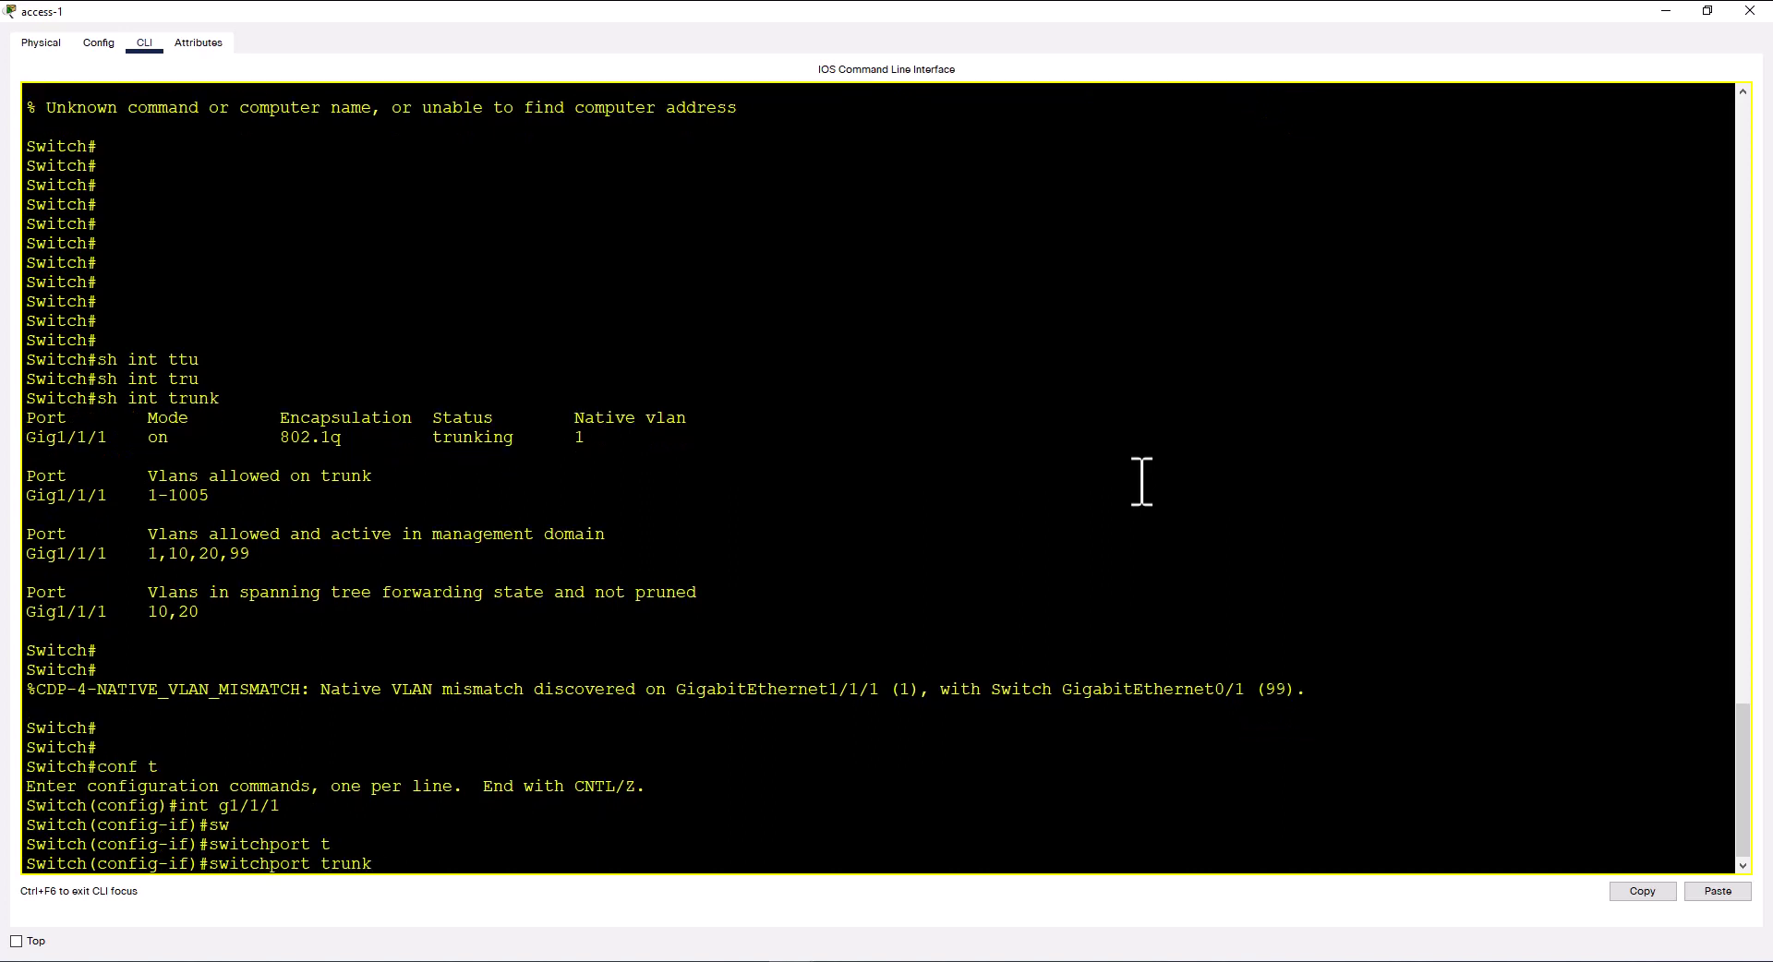
{"action": "type", "text": "n"}
{"action": "key", "text": "Tab"}
{"action": "type", "text": "v"}
{"action": "key", "text": "Tab"}
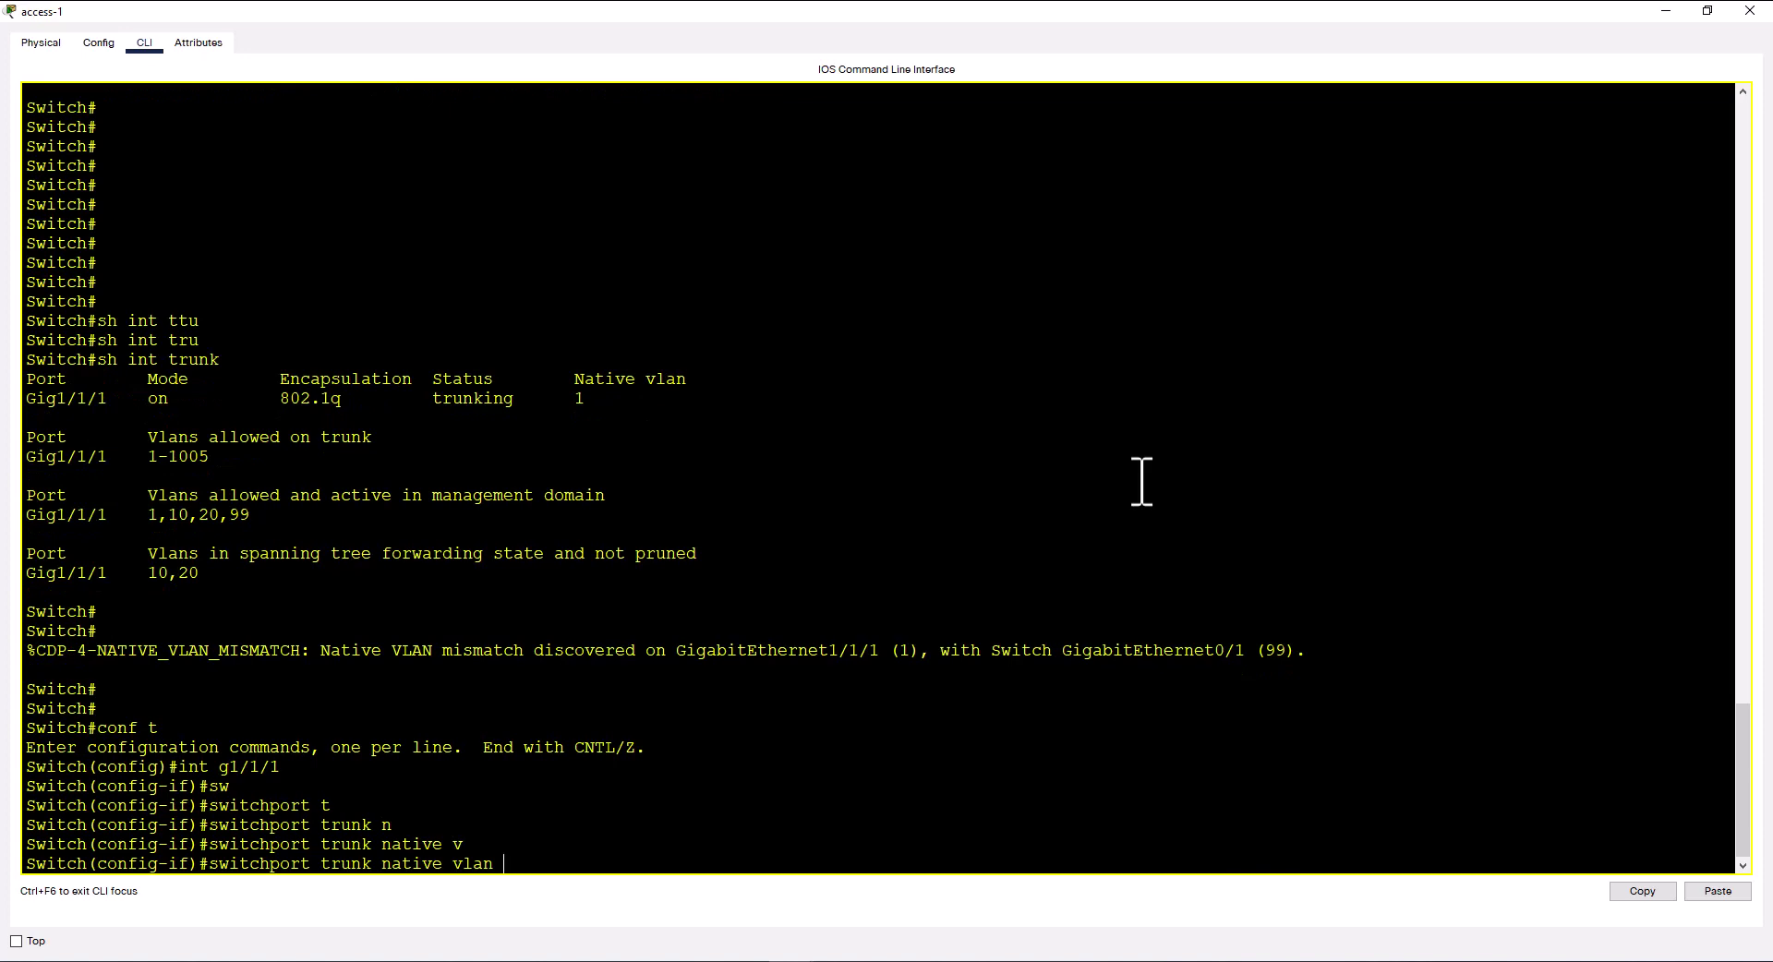
{"action": "type", "text": "99"}
{"action": "scroll", "coordinate": [208, 254], "scroll_direction": "up", "scroll_amount": 10}
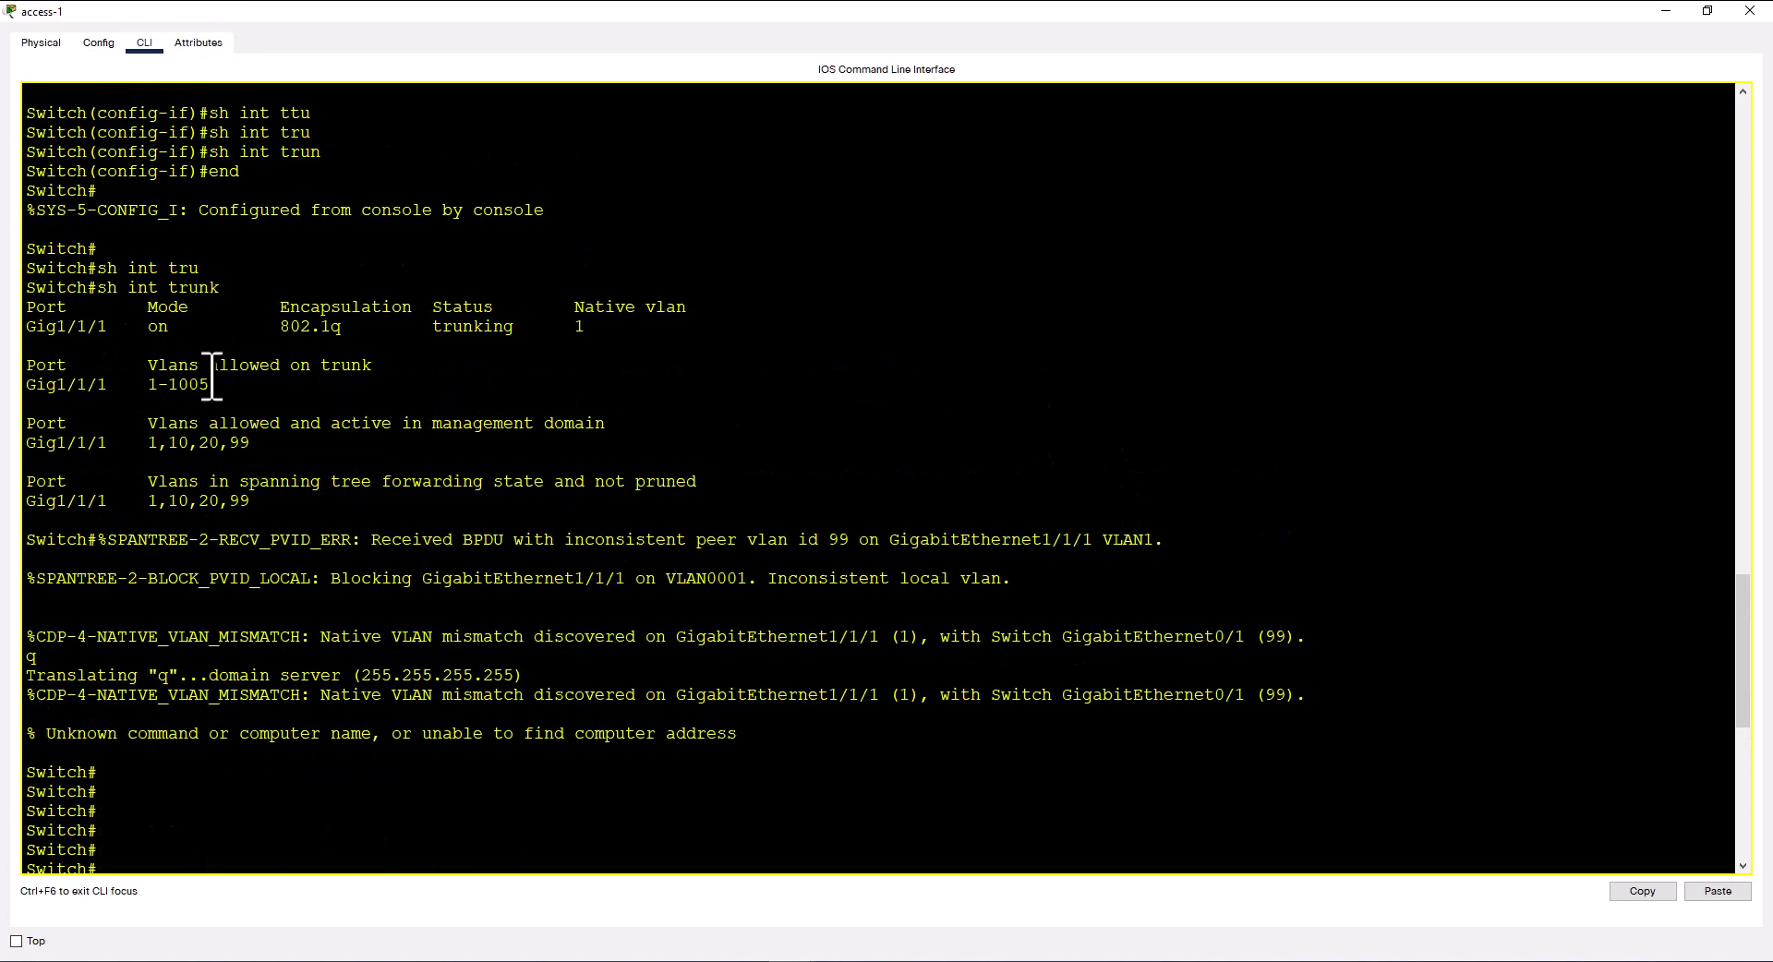
{"action": "scroll", "coordinate": [634, 619], "scroll_direction": "down", "scroll_amount": 10}
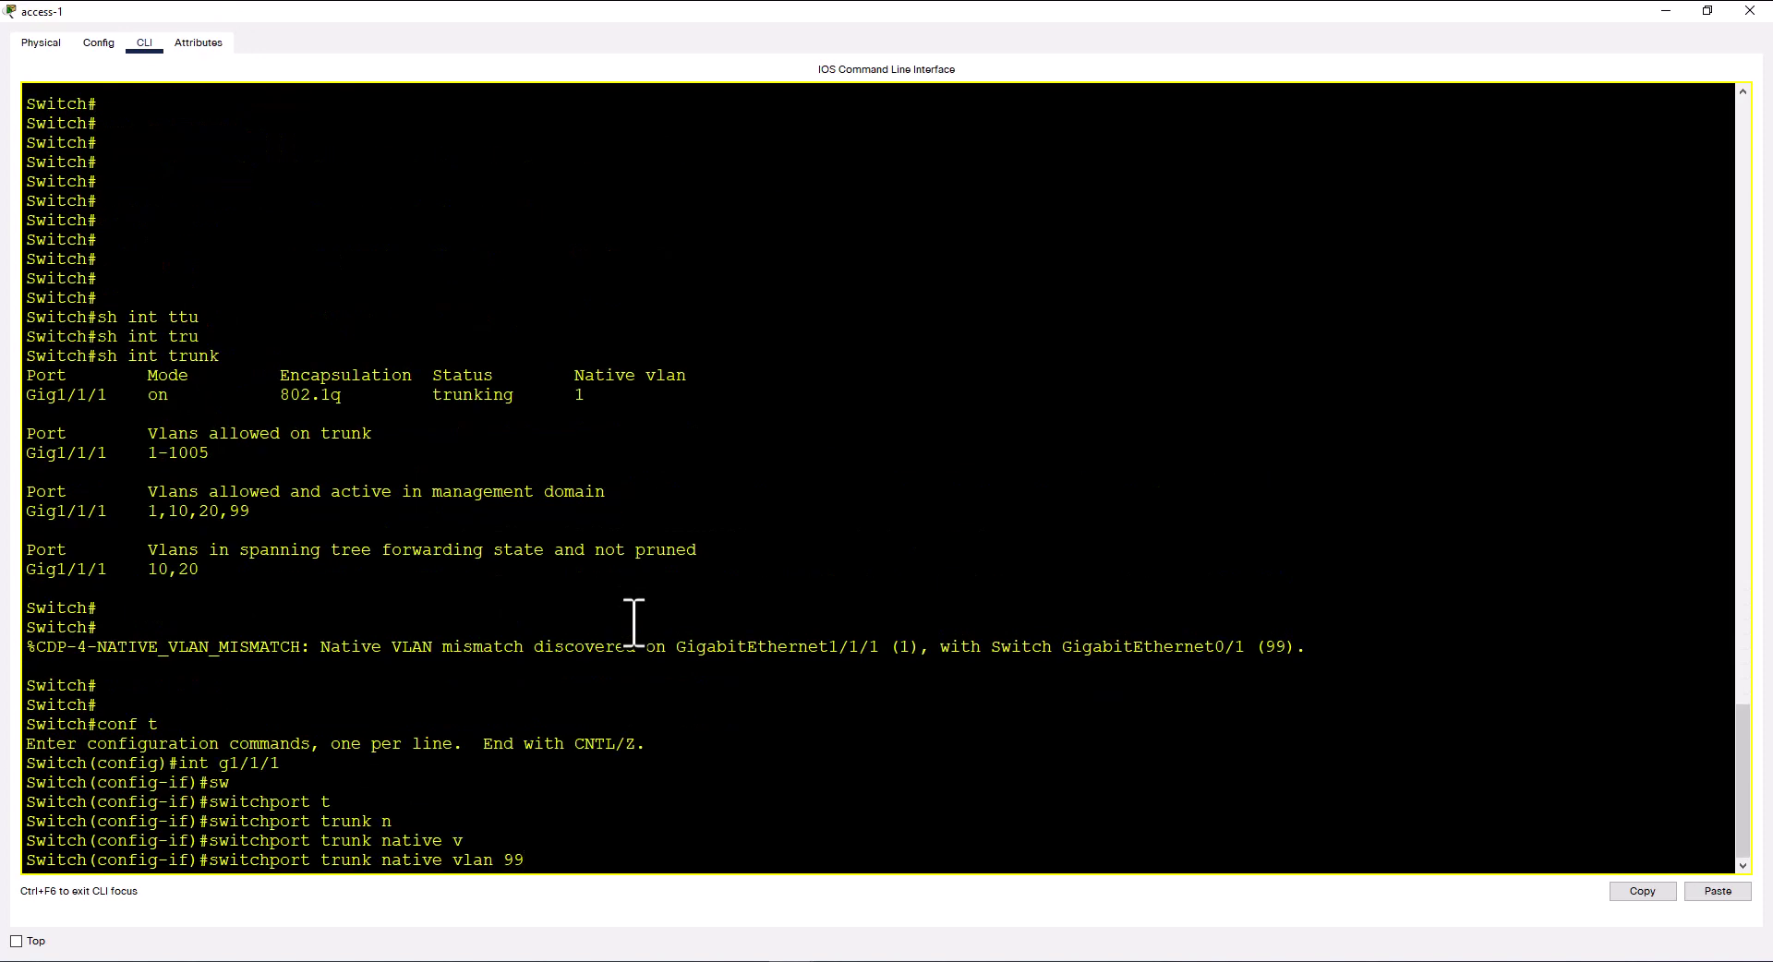
{"action": "key", "text": "Return"}
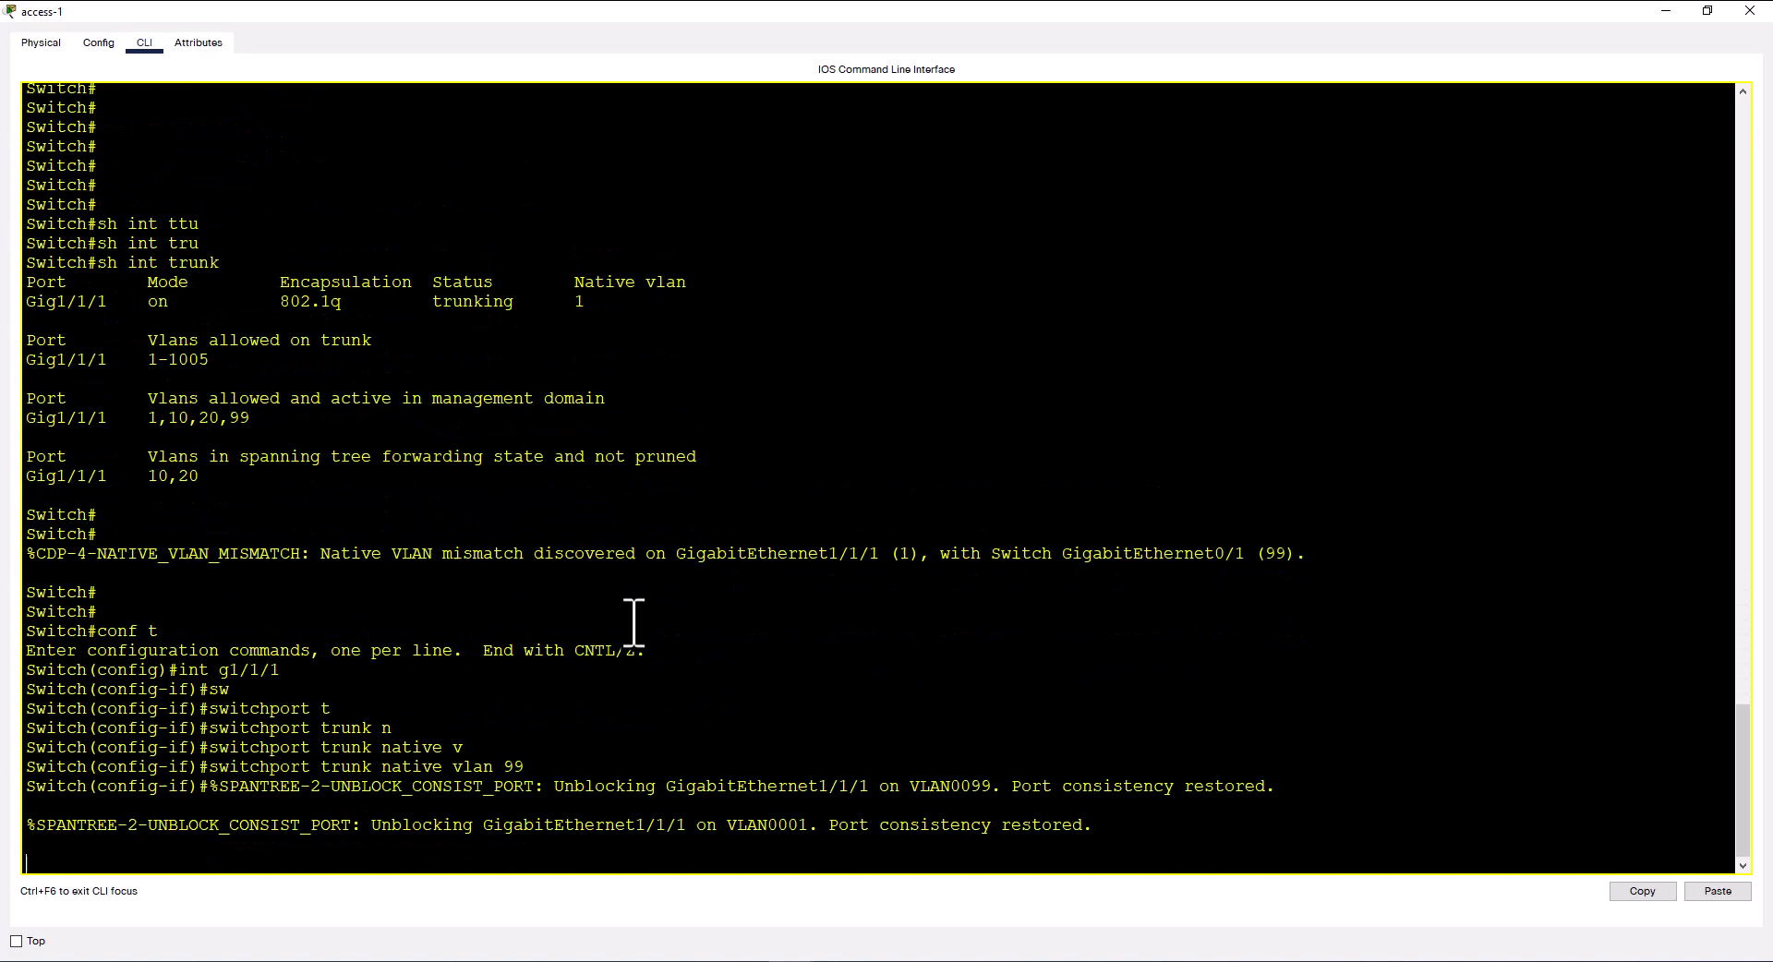
{"action": "key", "text": "Return"}
{"action": "key", "text": "Return"}
{"action": "type", "text": "end"}
{"action": "key", "text": "Return"}
{"action": "key", "text": "Return"}
{"action": "key", "text": "Return"}
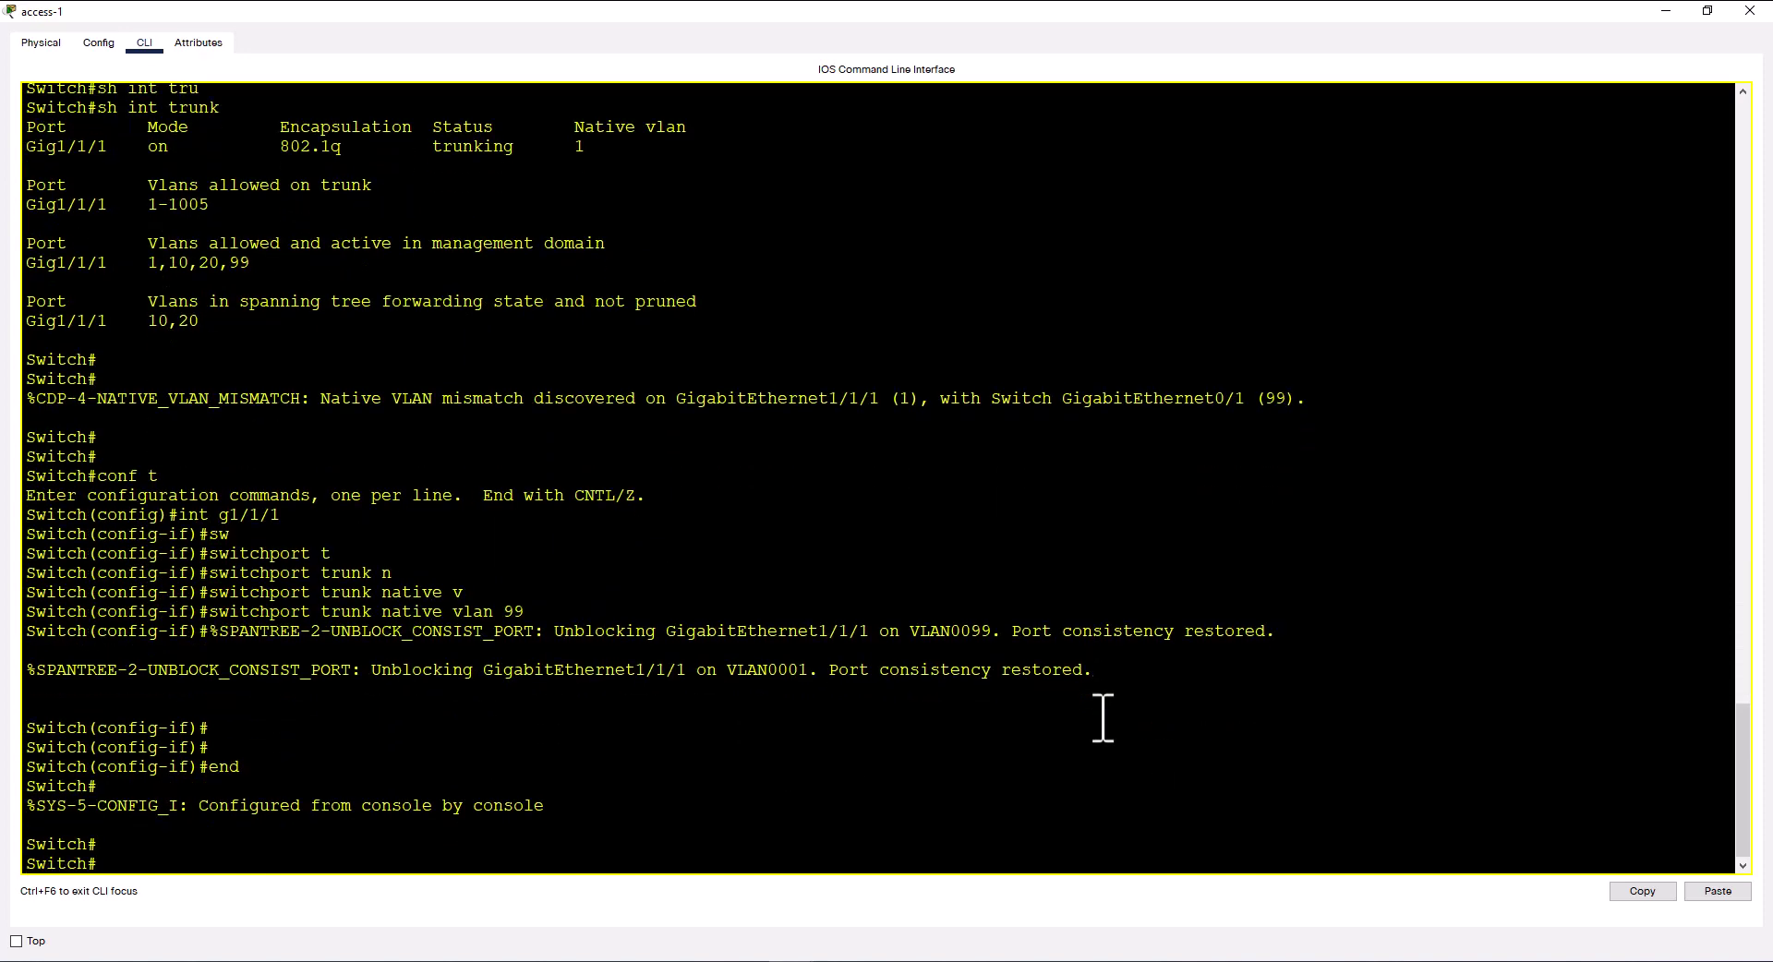
Run 'show interfaces trunk' to confirm Gig1/1/1 now uses native VLAN 99
{"action": "type", "text": "sh int ttu"}
{"action": "key", "text": "Tab"}
{"action": "key", "text": "BackSpace"}
{"action": "key", "text": "BackSpace"}
{"action": "type", "text": "runk"}
{"action": "key", "text": "Tab"}
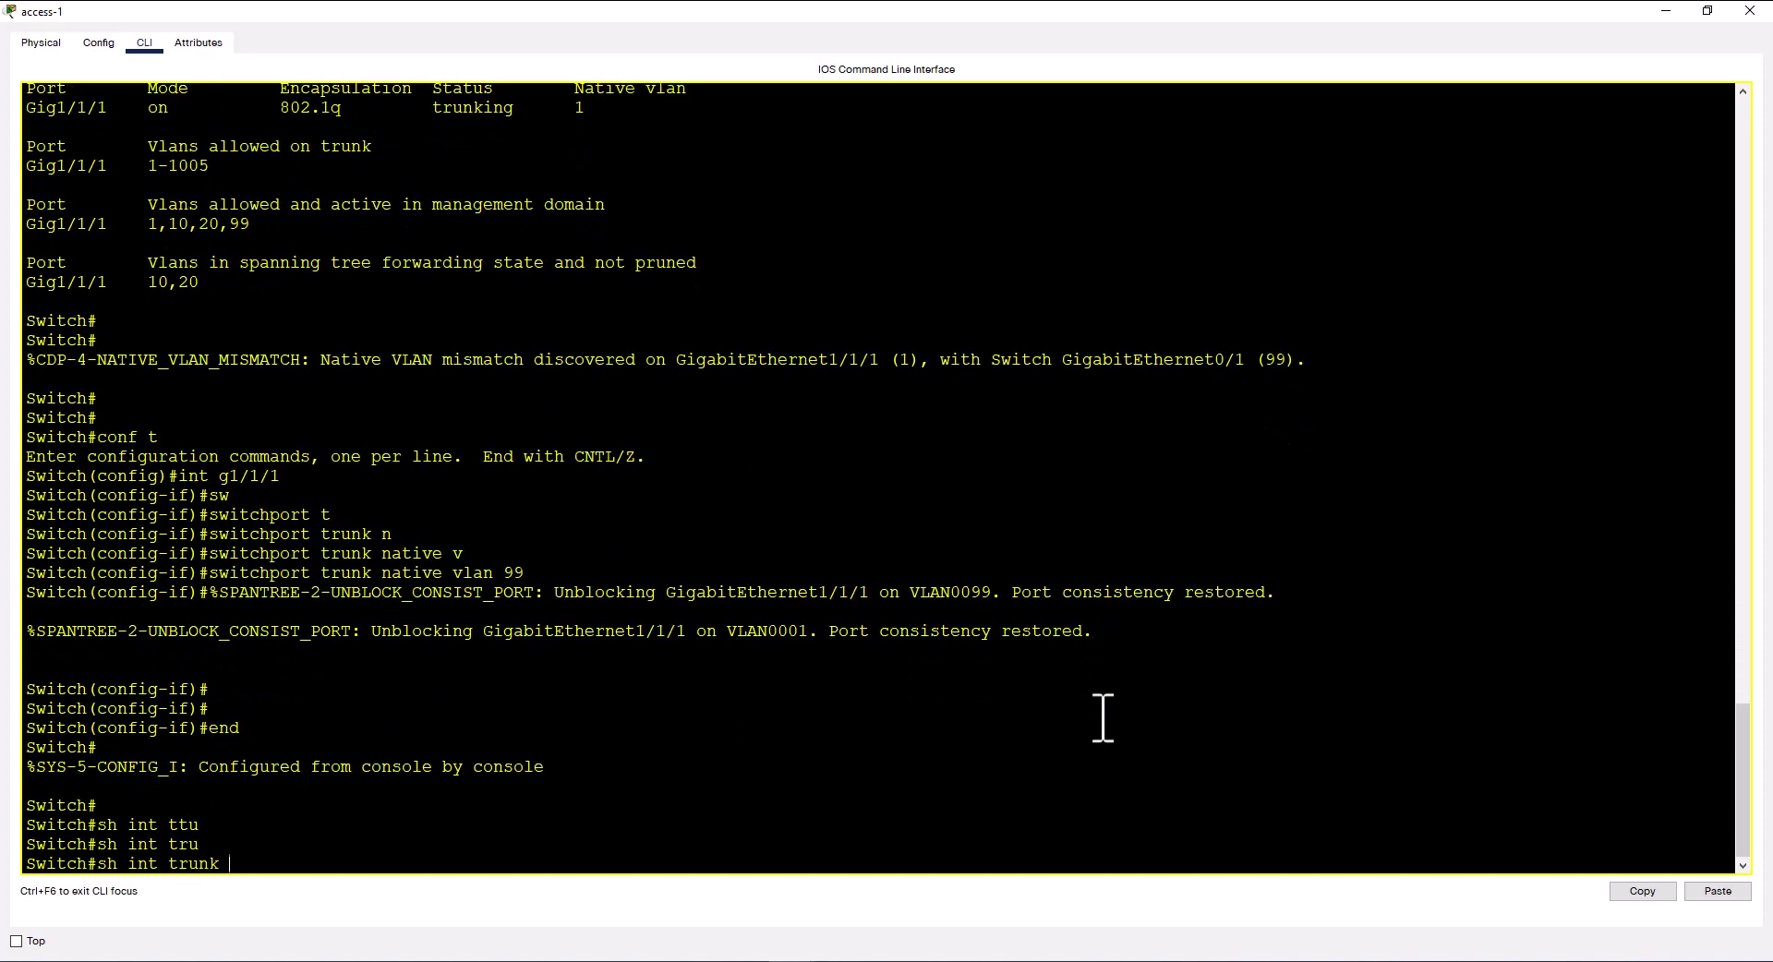
{"action": "key", "text": "Return"}
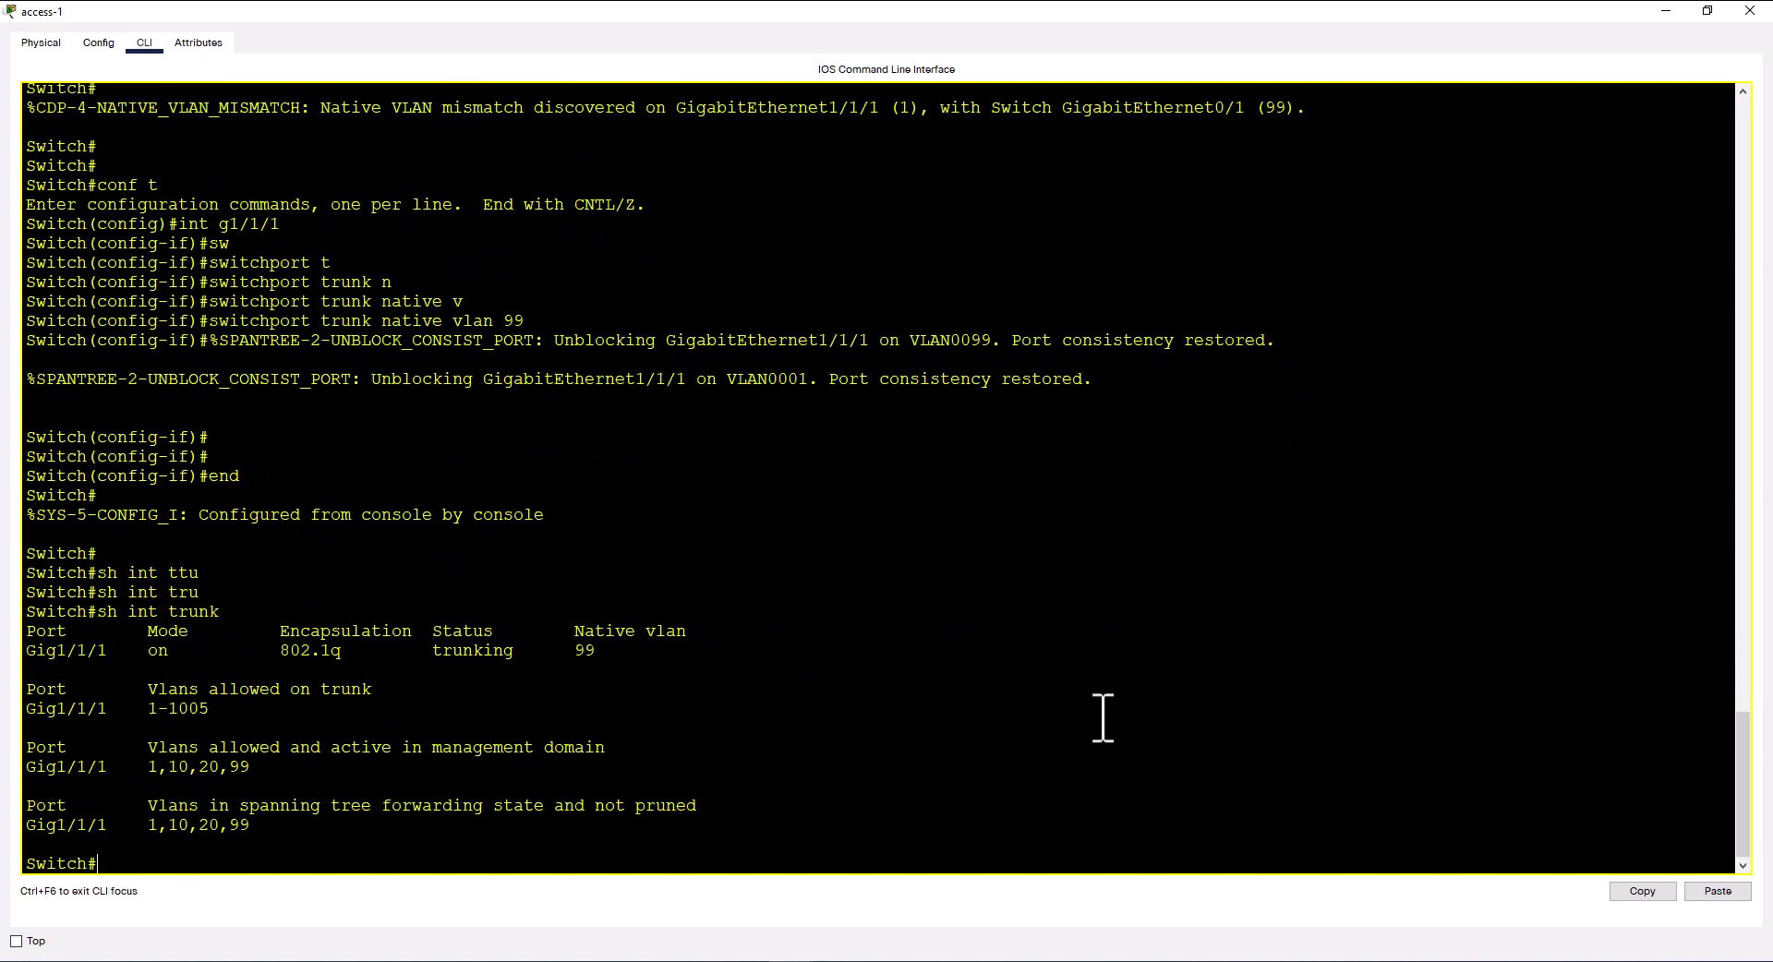
{"action": "left_click", "coordinate": [594, 671]}
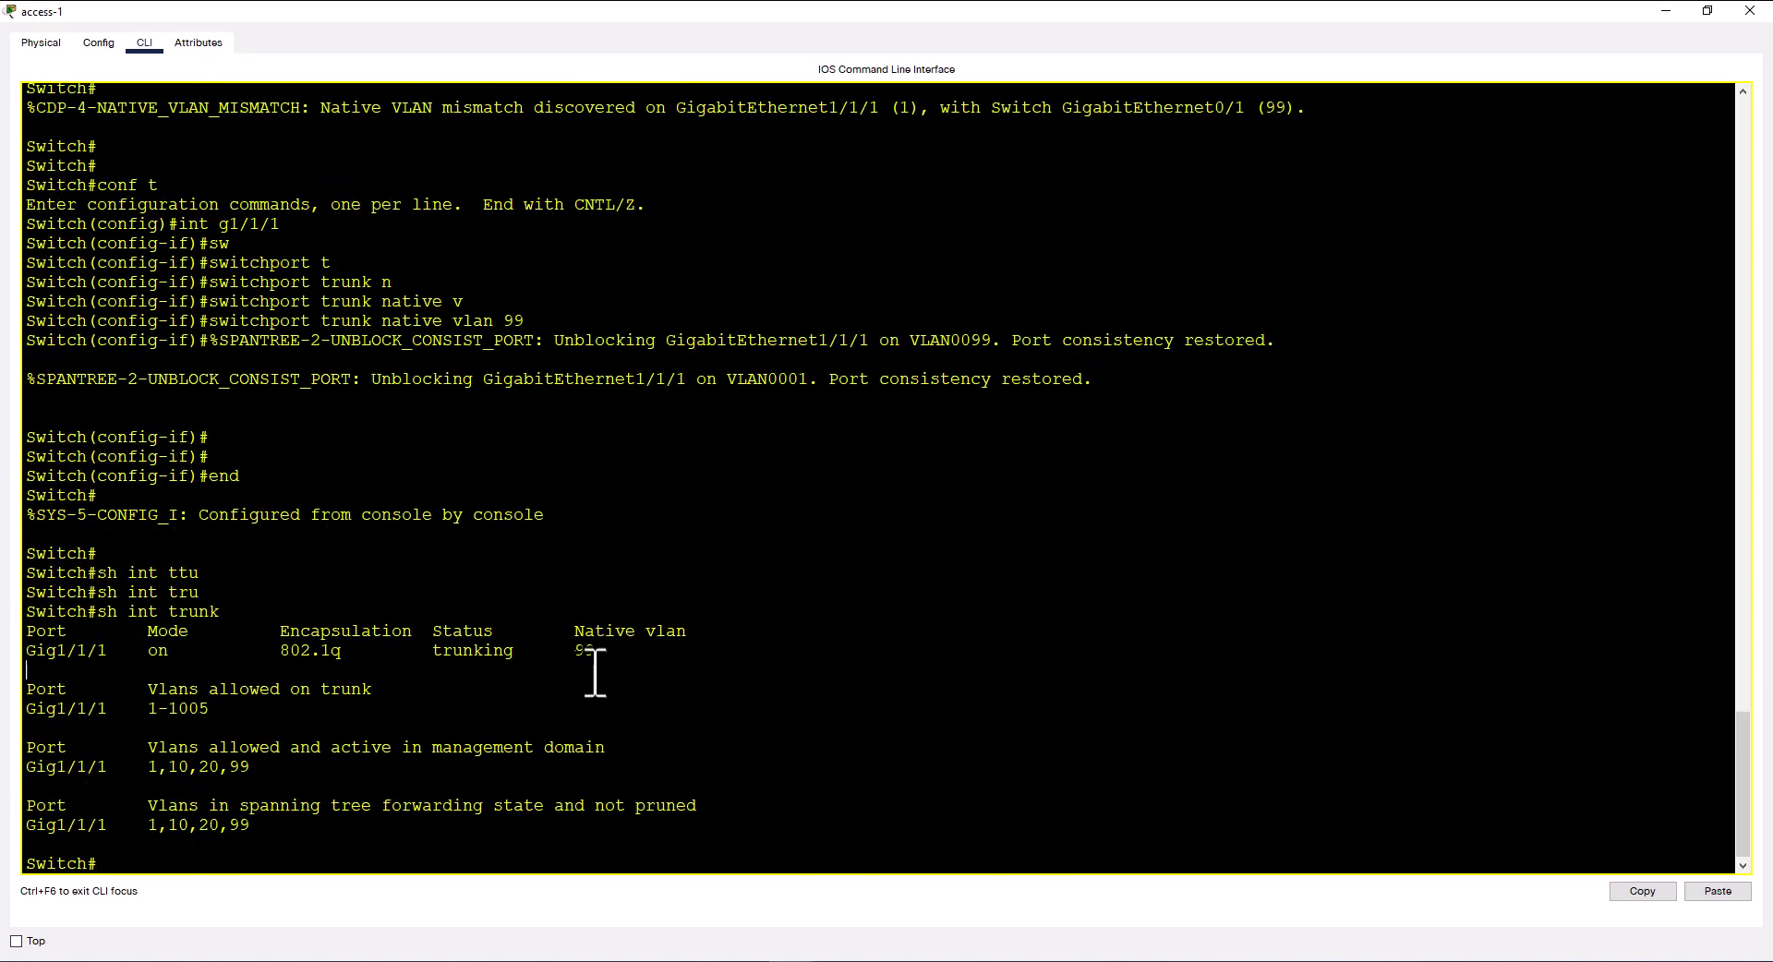